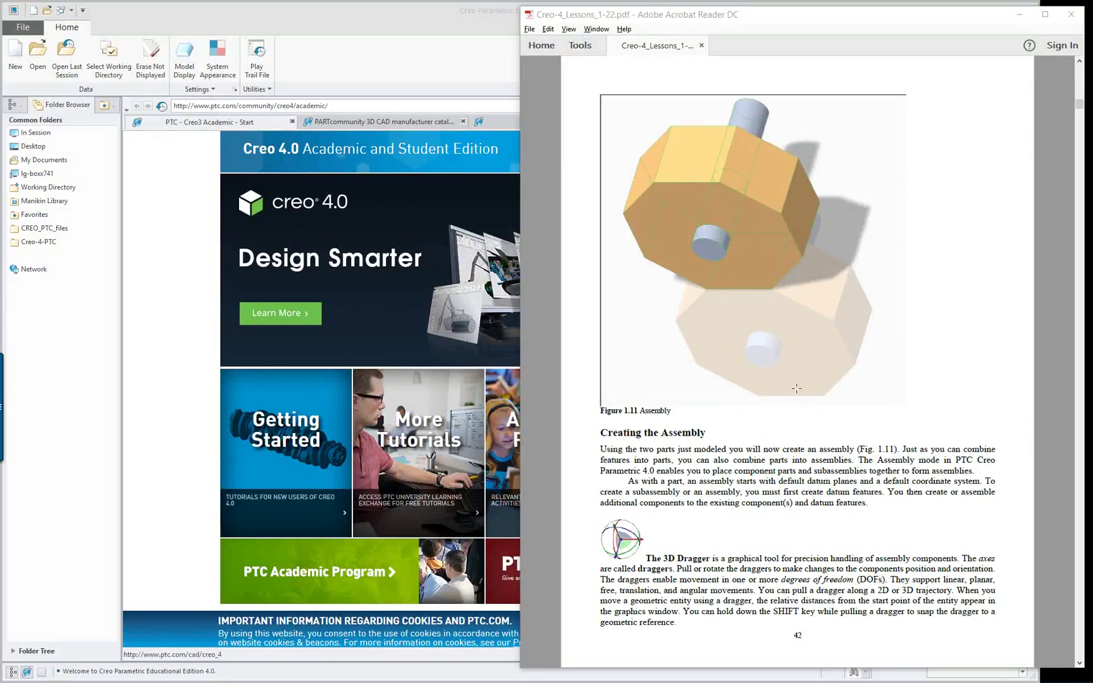
Step: Bring the Creo Parametric window to the front and maximize it to fill the screen
{"action": "scroll", "coordinate": [797, 386], "scroll_direction": "down", "scroll_amount": 3}
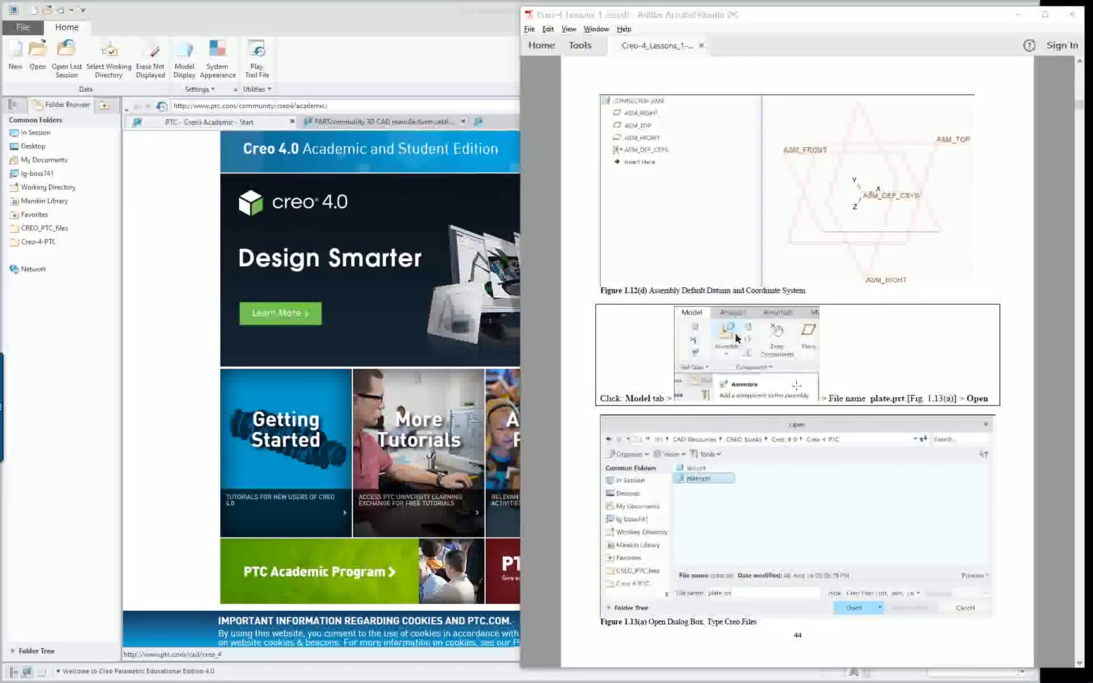
{"action": "scroll", "coordinate": [796, 386], "scroll_direction": "down", "scroll_amount": 3}
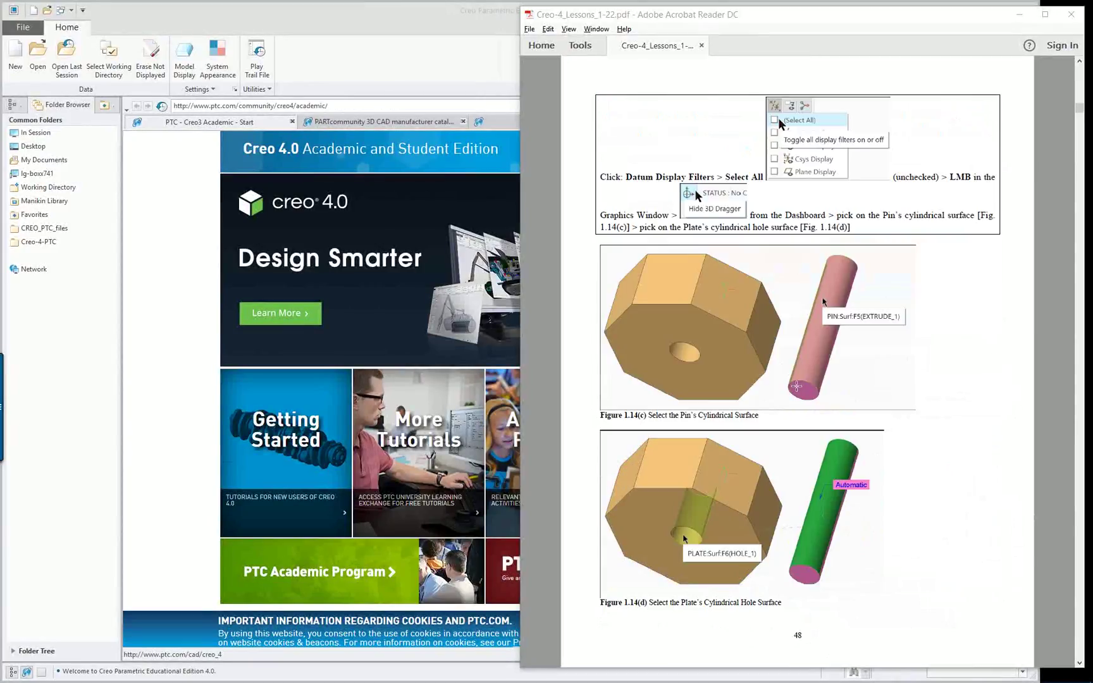
{"action": "scroll", "coordinate": [797, 386], "scroll_direction": "up", "scroll_amount": 2}
{"action": "scroll", "coordinate": [797, 386], "scroll_direction": "up", "scroll_amount": 1}
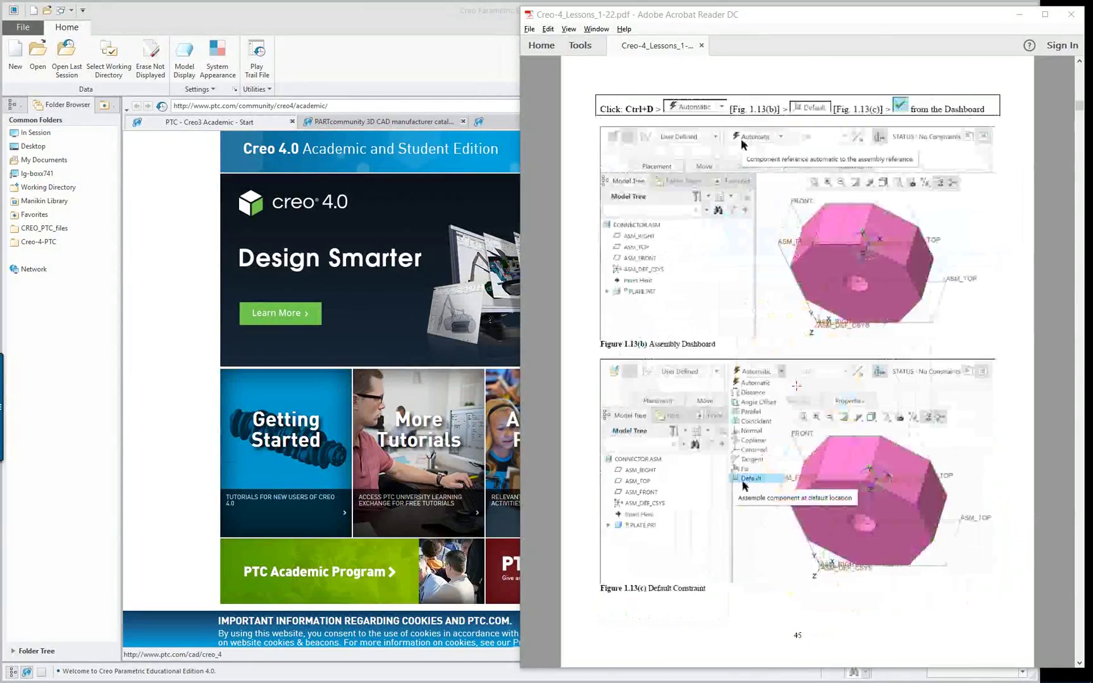
{"action": "scroll", "coordinate": [797, 386], "scroll_direction": "down", "scroll_amount": 2}
{"action": "scroll", "coordinate": [797, 386], "scroll_direction": "up", "scroll_amount": 2}
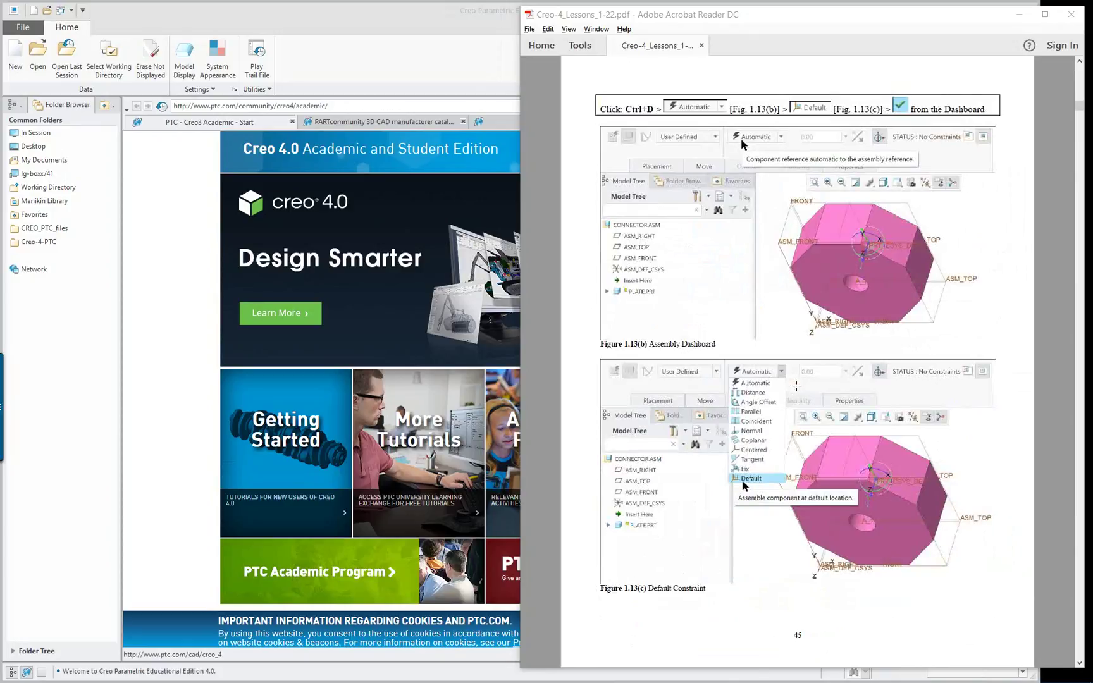
{"action": "scroll", "coordinate": [797, 386], "scroll_direction": "up", "scroll_amount": 1}
{"action": "scroll", "coordinate": [796, 386], "scroll_direction": "up", "scroll_amount": 1}
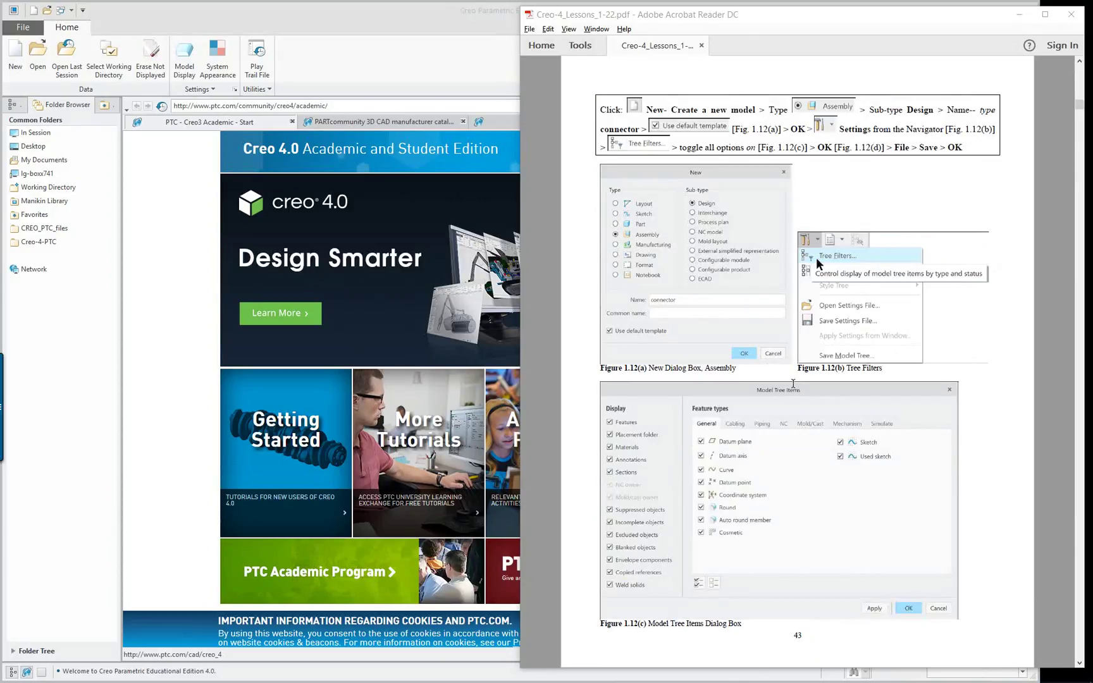
{"action": "scroll", "coordinate": [797, 386], "scroll_direction": "up", "scroll_amount": 1}
{"action": "left_click", "coordinate": [472, 207]}
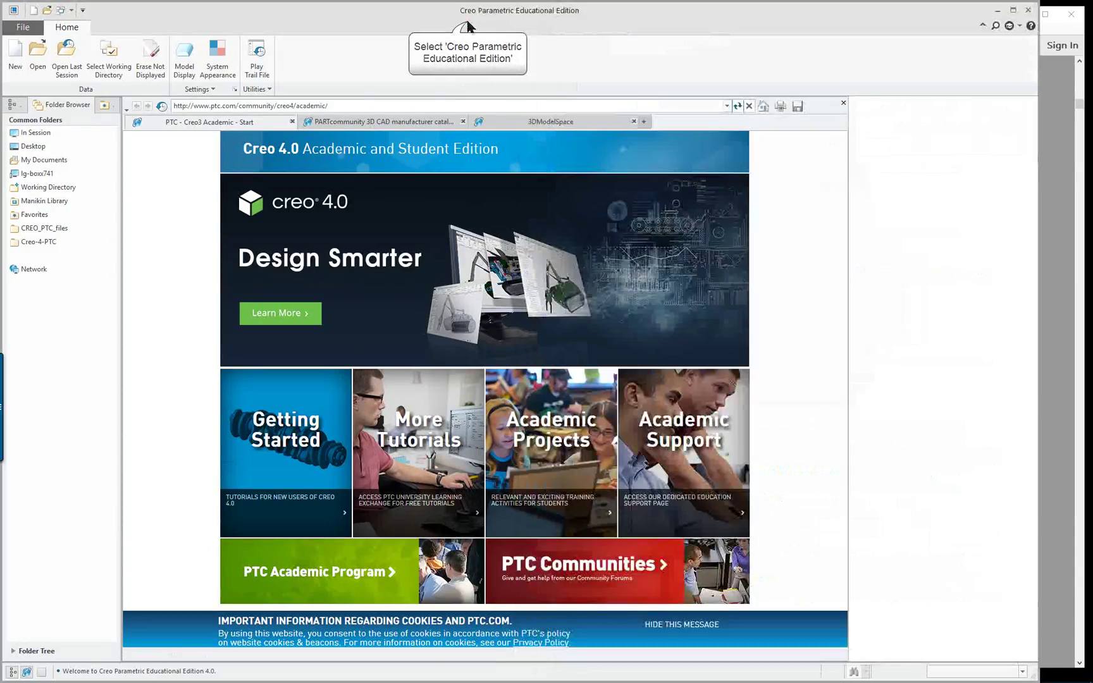
{"action": "double_click", "coordinate": [745, 13]}
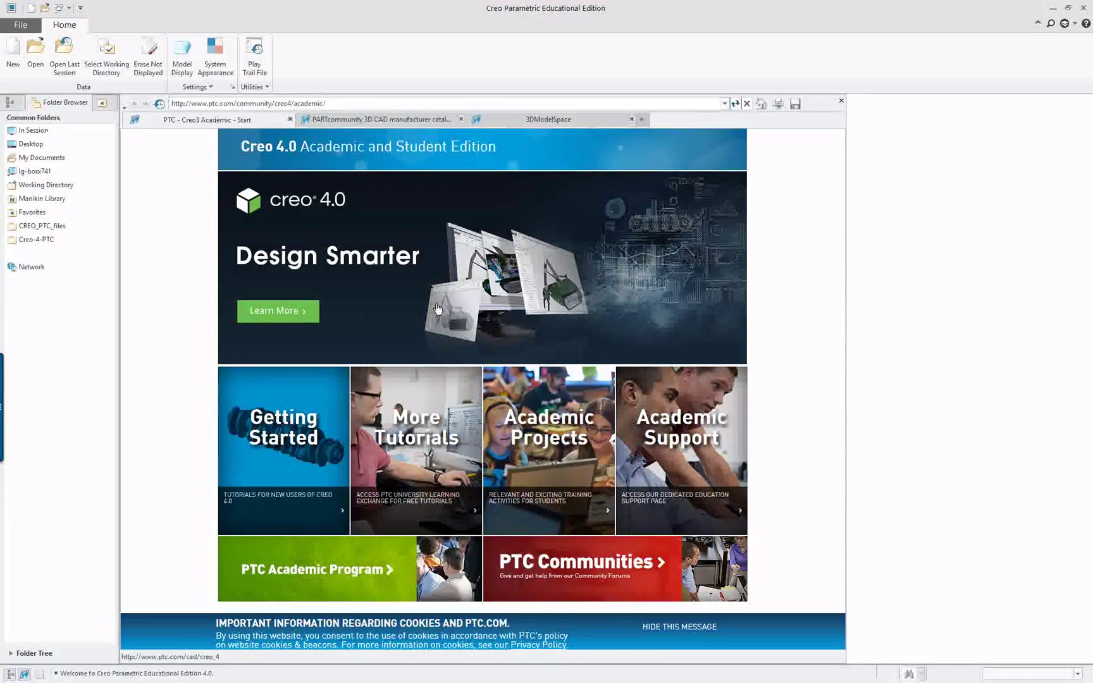
Step: Set the working directory to the Creo-4-PTC folder
{"action": "left_click", "coordinate": [33, 60]}
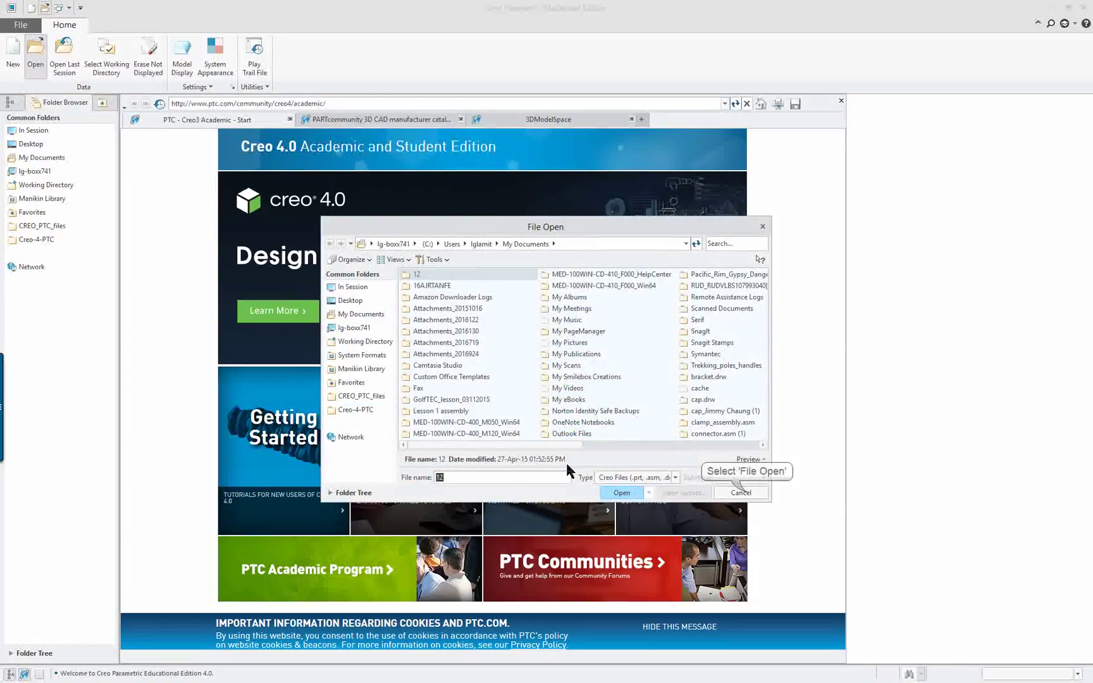
{"action": "left_click", "coordinate": [742, 493]}
{"action": "left_click", "coordinate": [107, 56]}
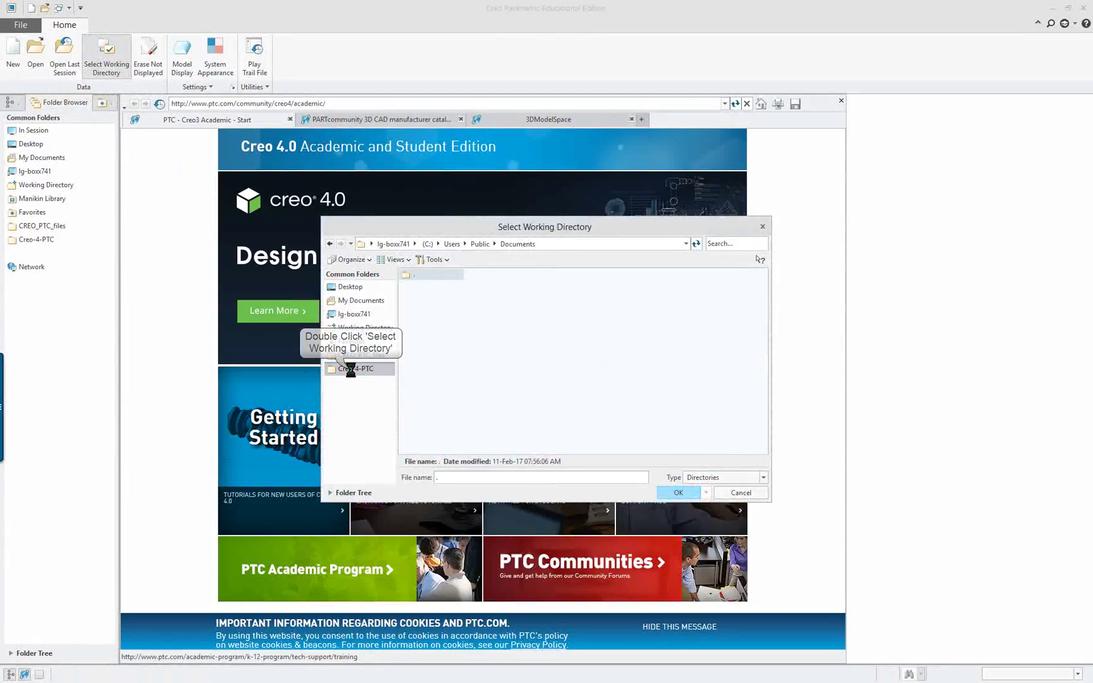
{"action": "left_click", "coordinate": [354, 369]}
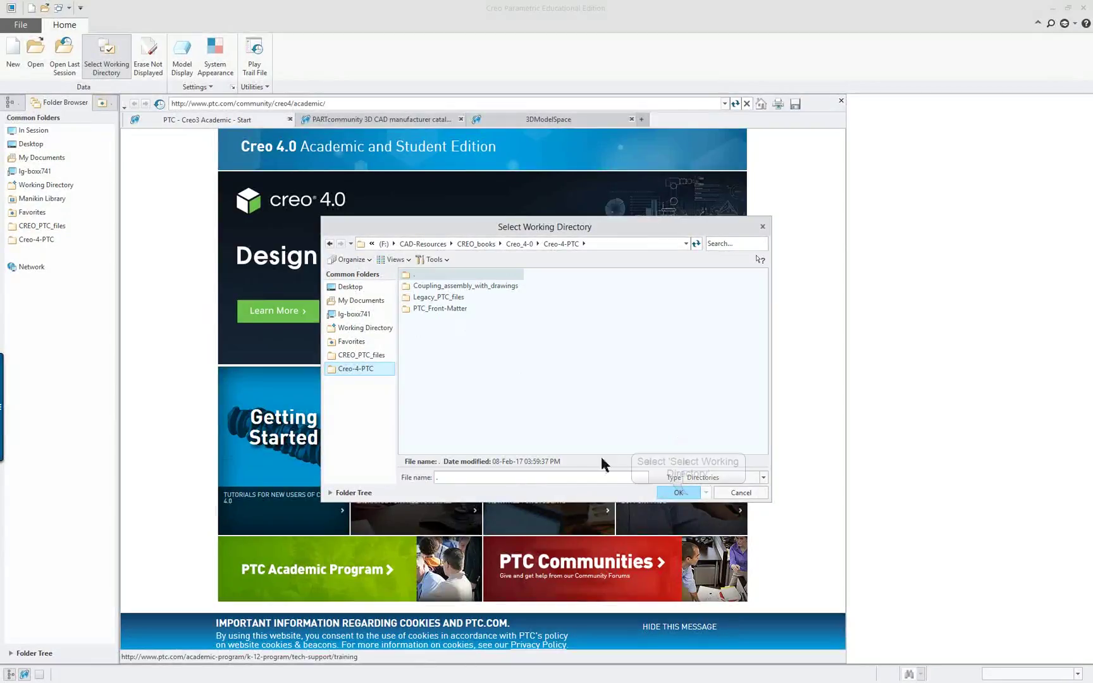
{"action": "left_click", "coordinate": [688, 496]}
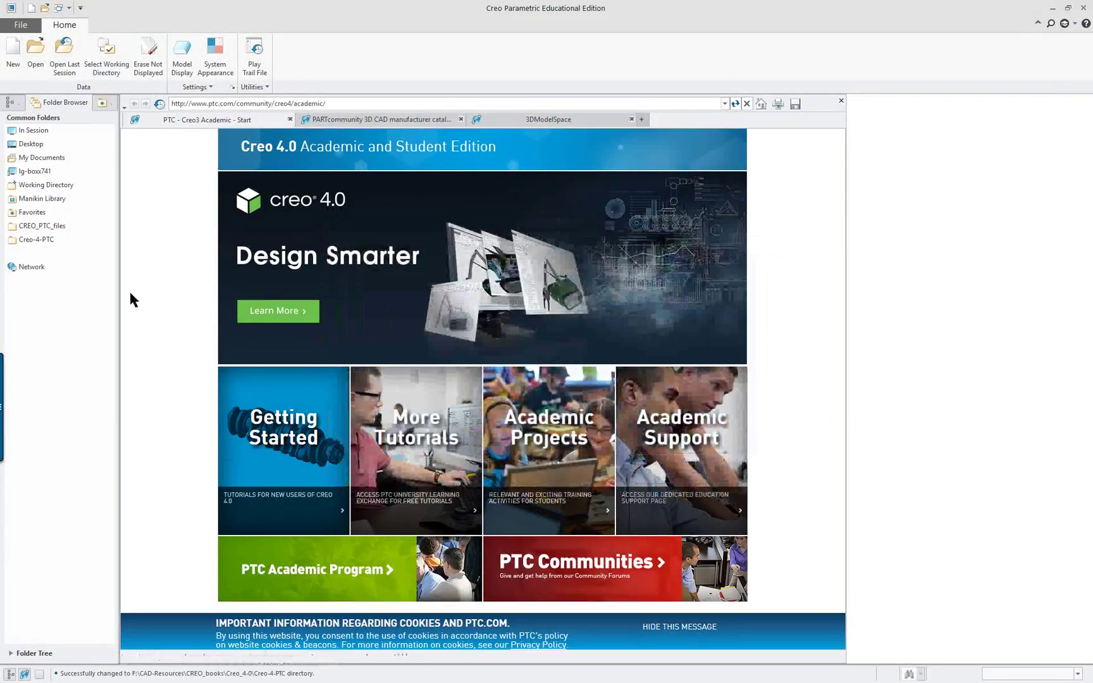
Step: Open pin.prt and close its window
{"action": "left_click", "coordinate": [35, 54]}
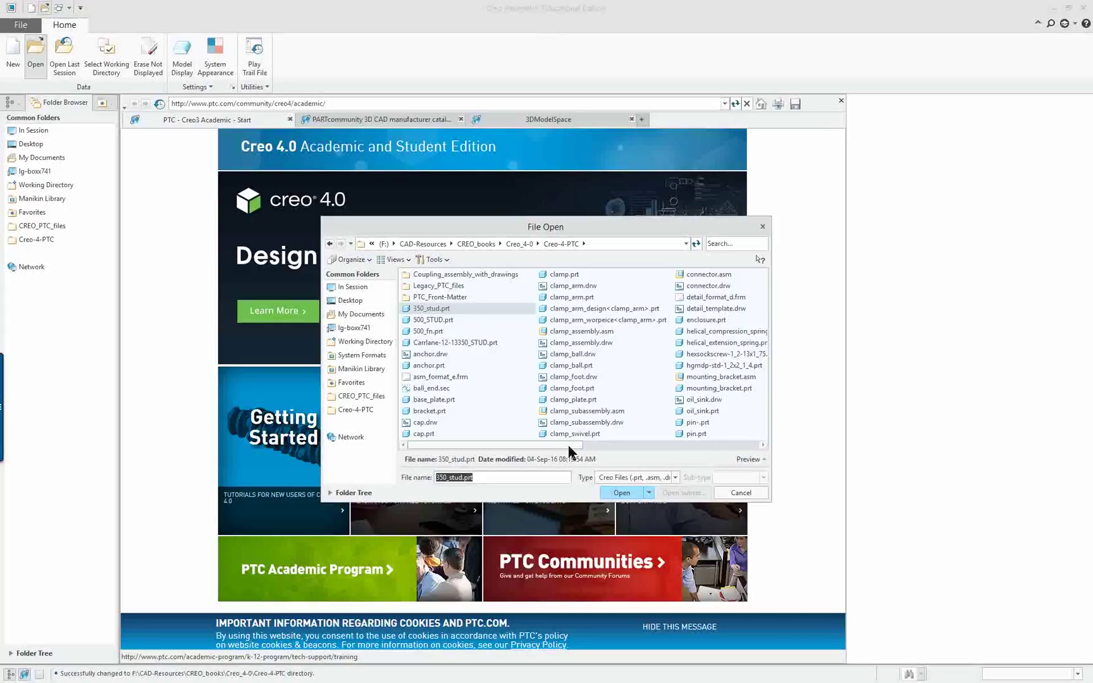
{"action": "left_click", "coordinate": [602, 444]}
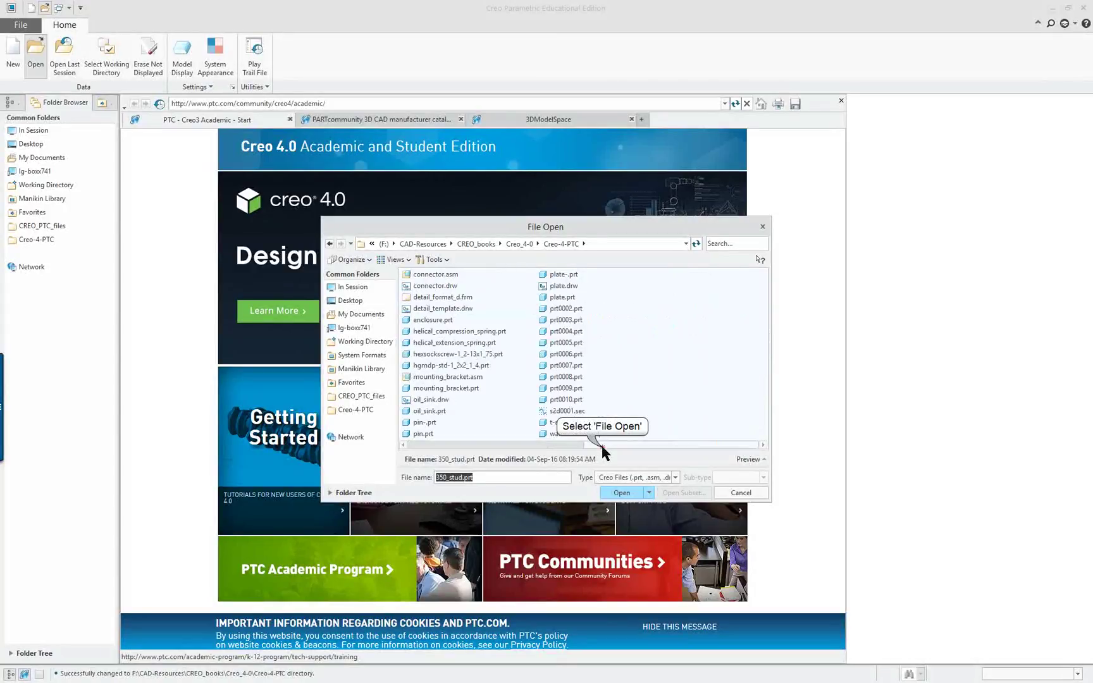
{"action": "double_click", "coordinate": [422, 434]}
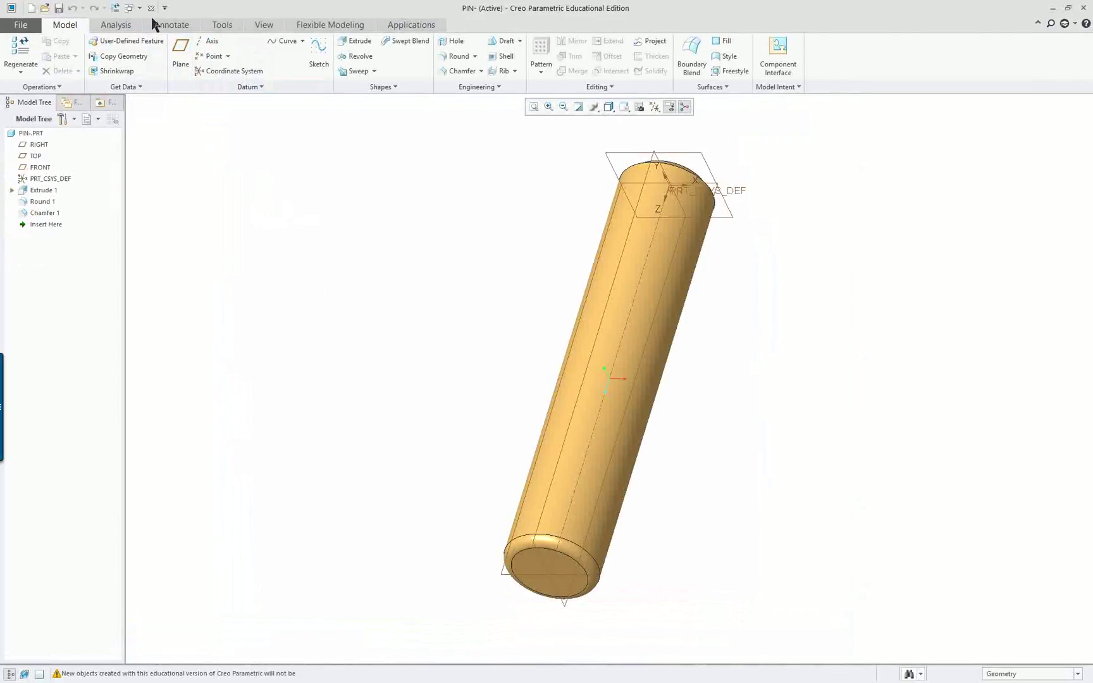
{"action": "left_click", "coordinate": [152, 8]}
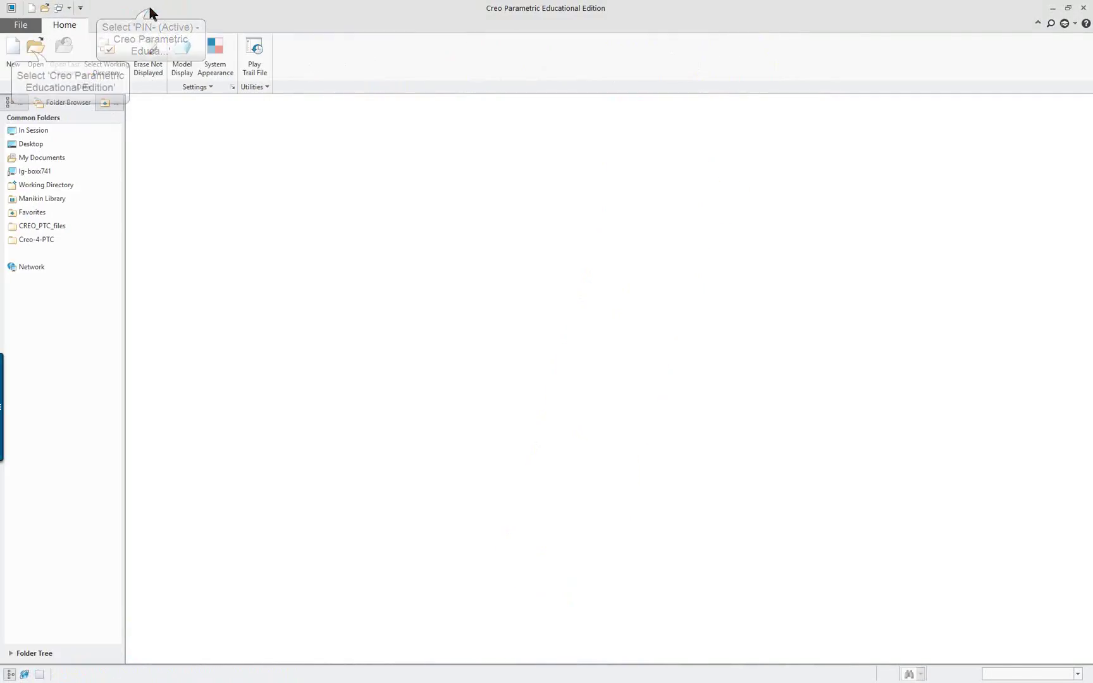
Step: Open plate-.prt and close its window
{"action": "left_click", "coordinate": [36, 47]}
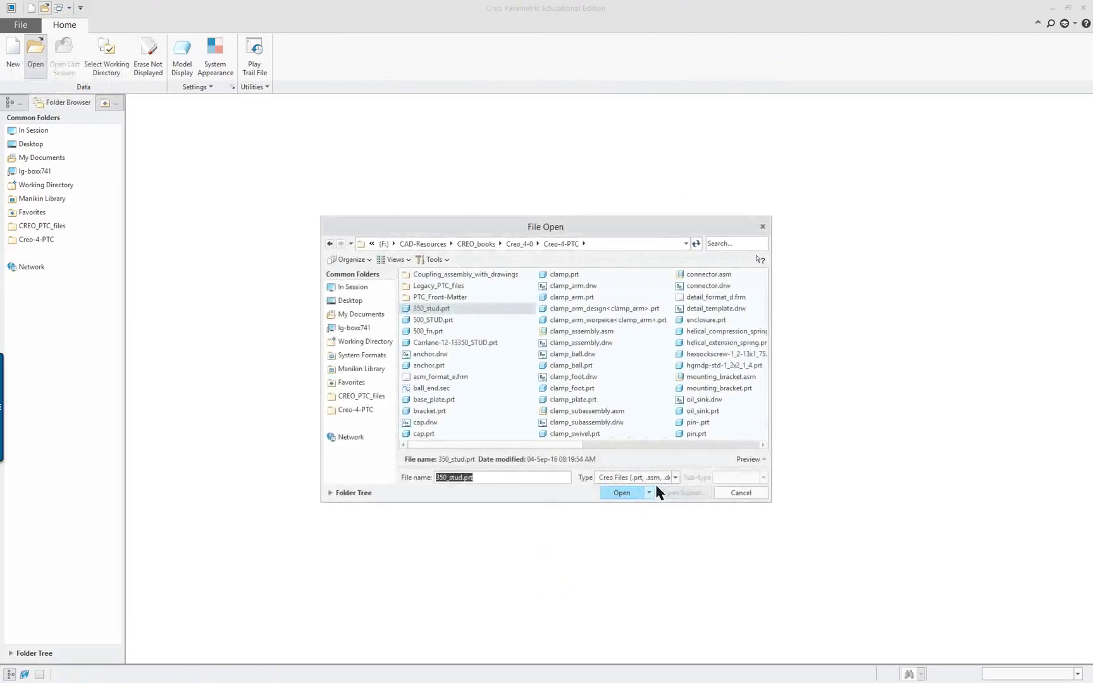
{"action": "left_click", "coordinate": [699, 445]}
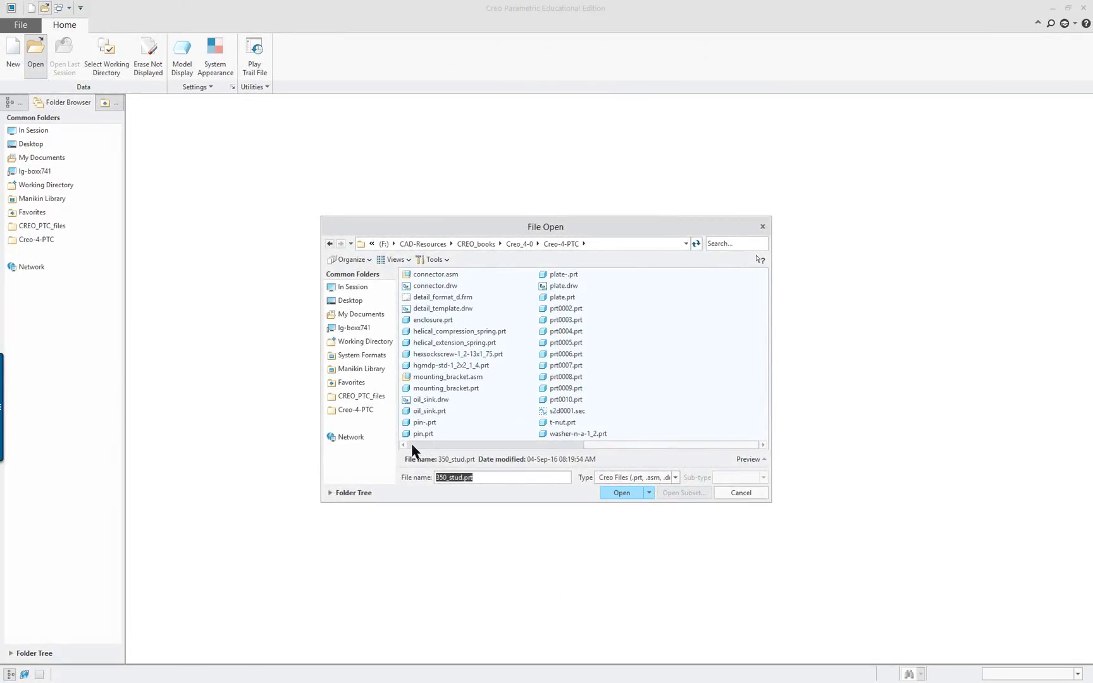
{"action": "double_click", "coordinate": [565, 275]}
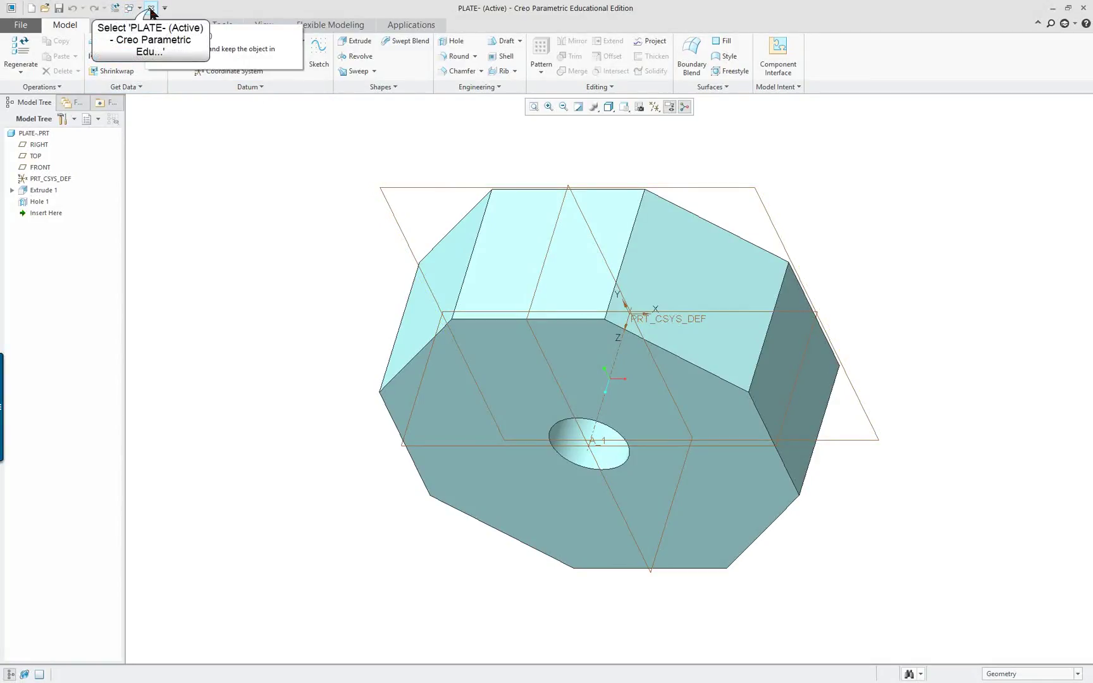
{"action": "left_click", "coordinate": [151, 9]}
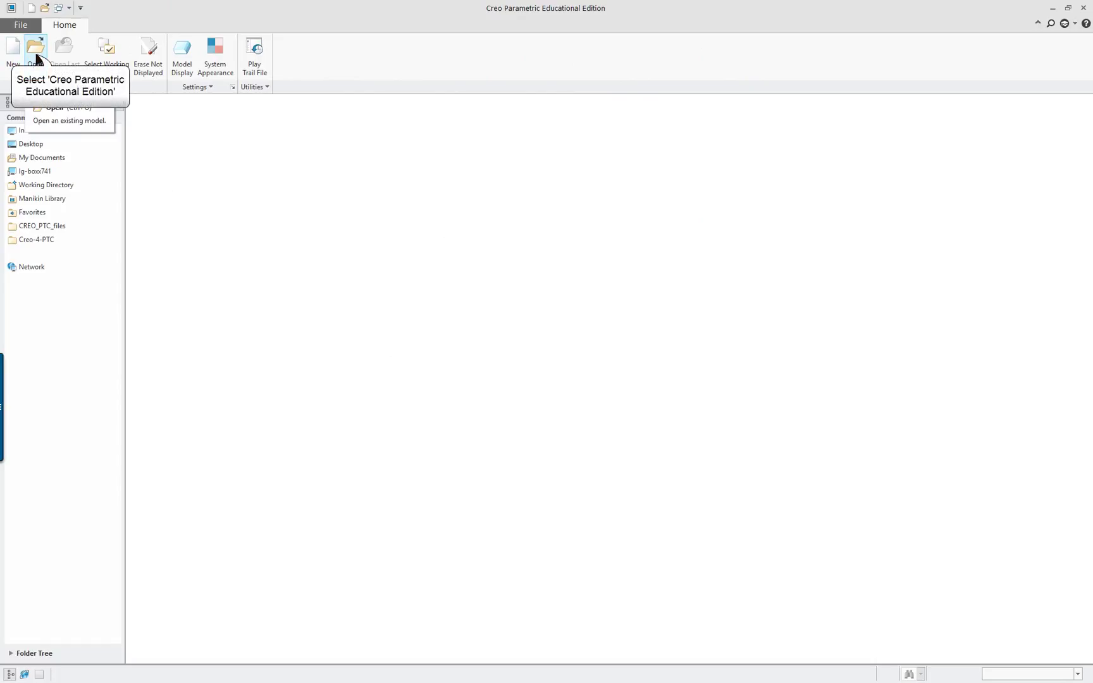
Step: Preview the in-session pin-.prt in an enlarged File Open dialog and spin it
{"action": "left_click", "coordinate": [36, 49]}
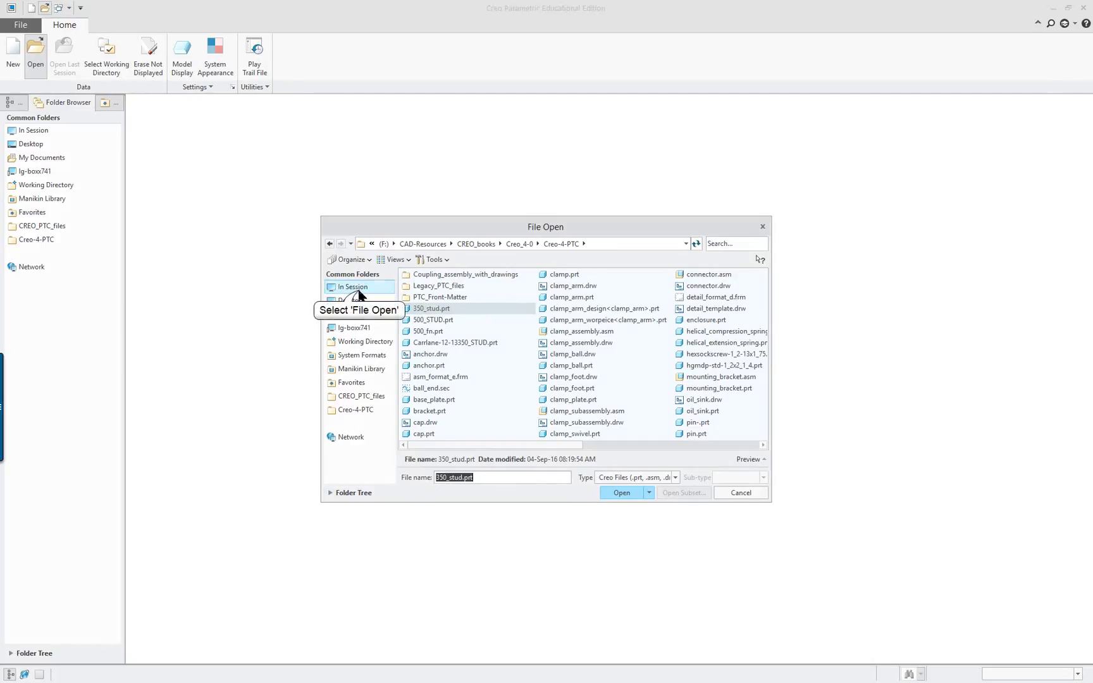
{"action": "left_click", "coordinate": [357, 288]}
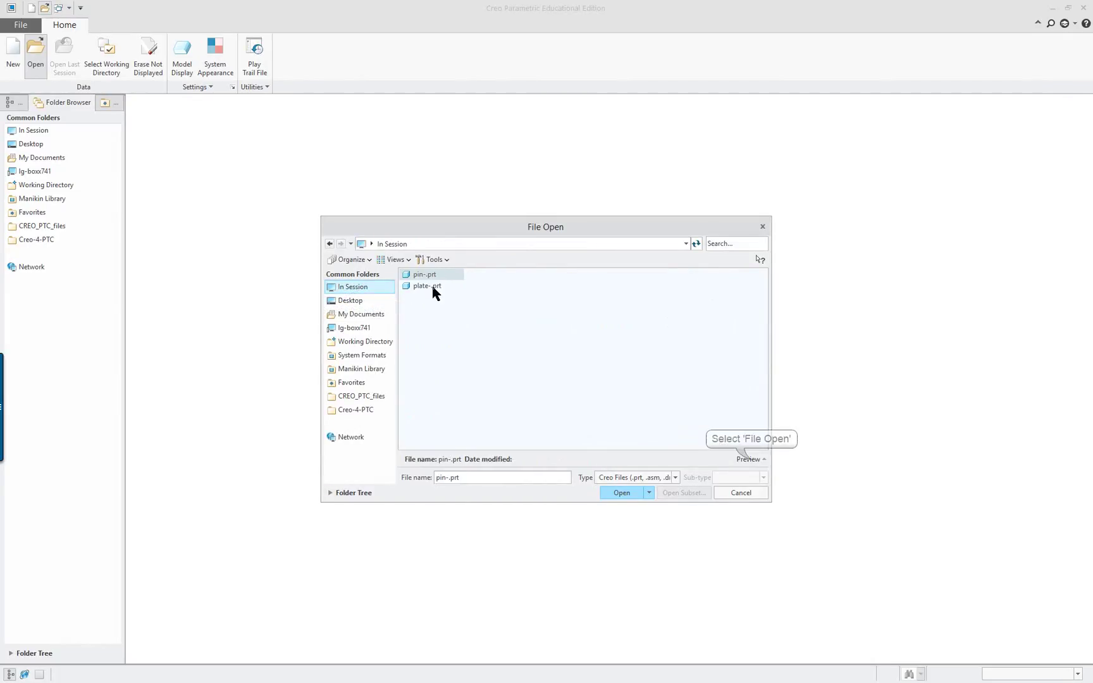
{"action": "left_click", "coordinate": [747, 458]}
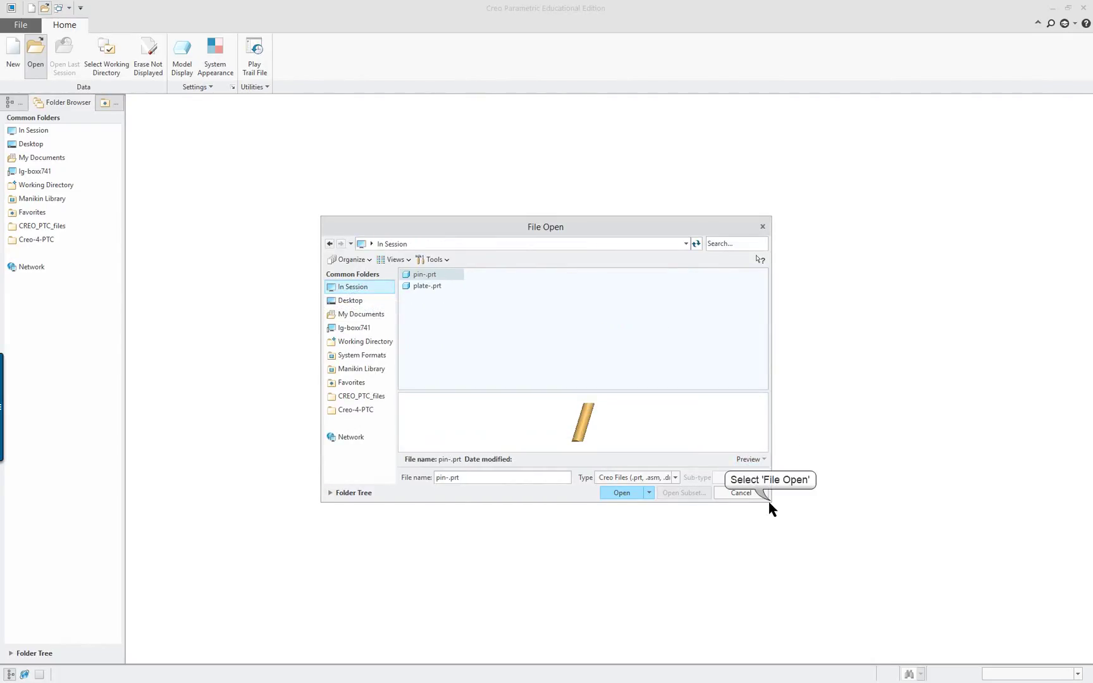
{"action": "left_click_drag", "start_coordinate": [772, 502], "coordinate": [861, 601]}
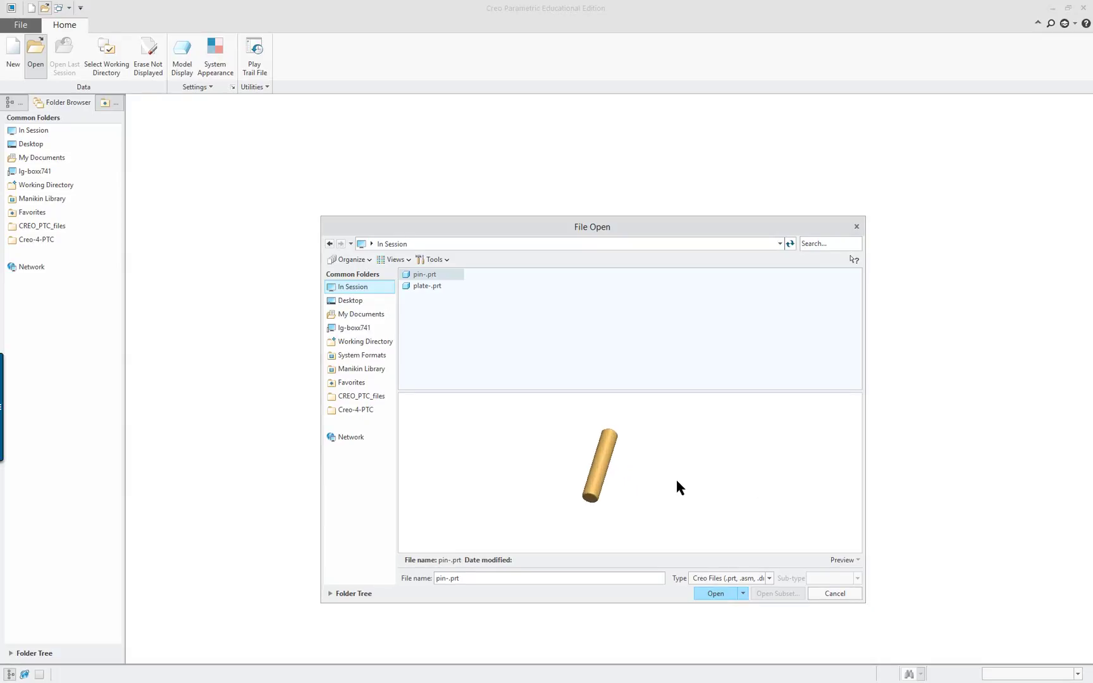
{"action": "mouse_move", "coordinate": [614, 470]}
{"action": "middle_mouse_down"}
{"action": "mouse_move", "coordinate": [706, 432]}
{"action": "mouse_move", "coordinate": [604, 453]}
{"action": "mouse_move", "coordinate": [715, 342]}
{"action": "middle_mouse_up"}
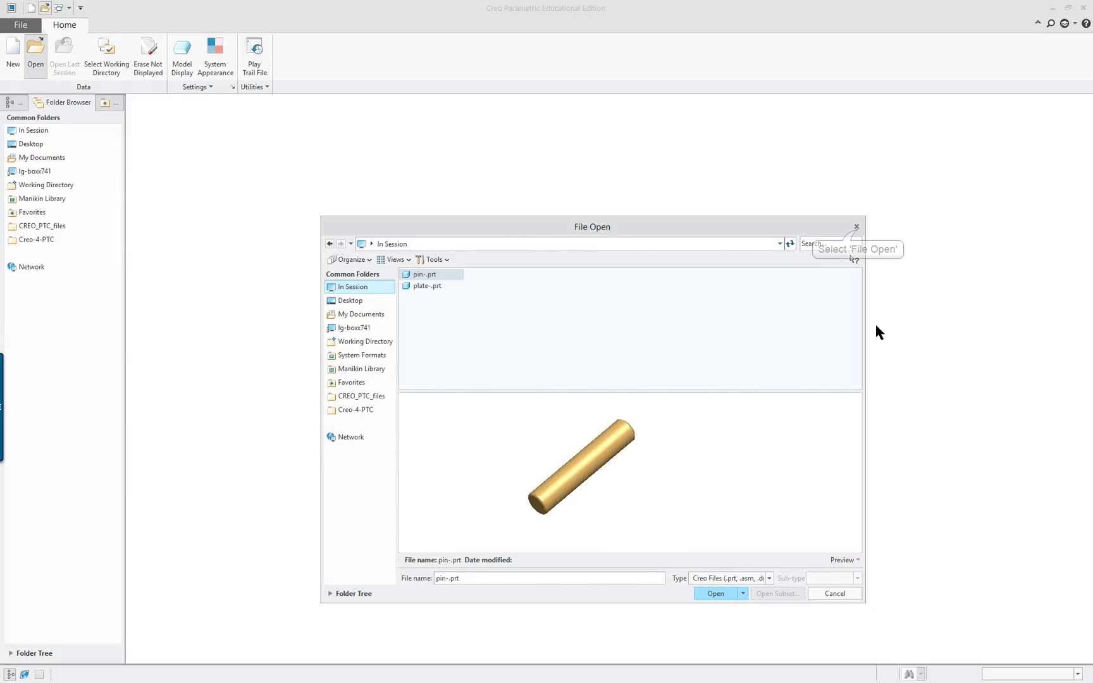
Step: Close the File Open dialog and start a new Design assembly named plateasm-
{"action": "left_click", "coordinate": [857, 227]}
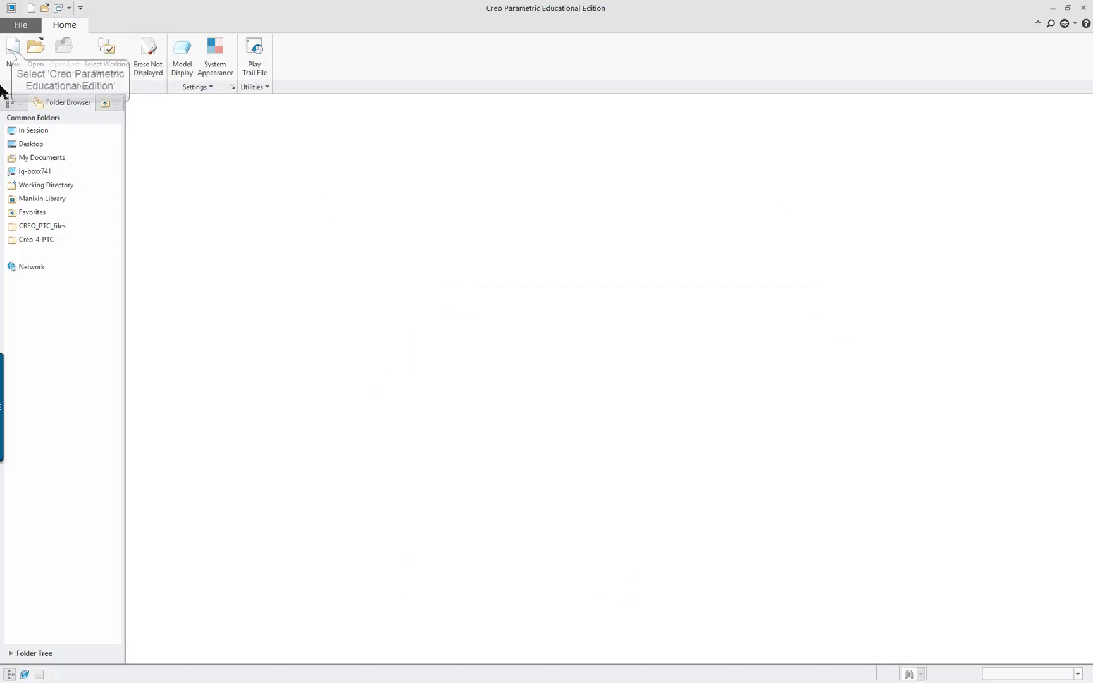
{"action": "left_click", "coordinate": [10, 45]}
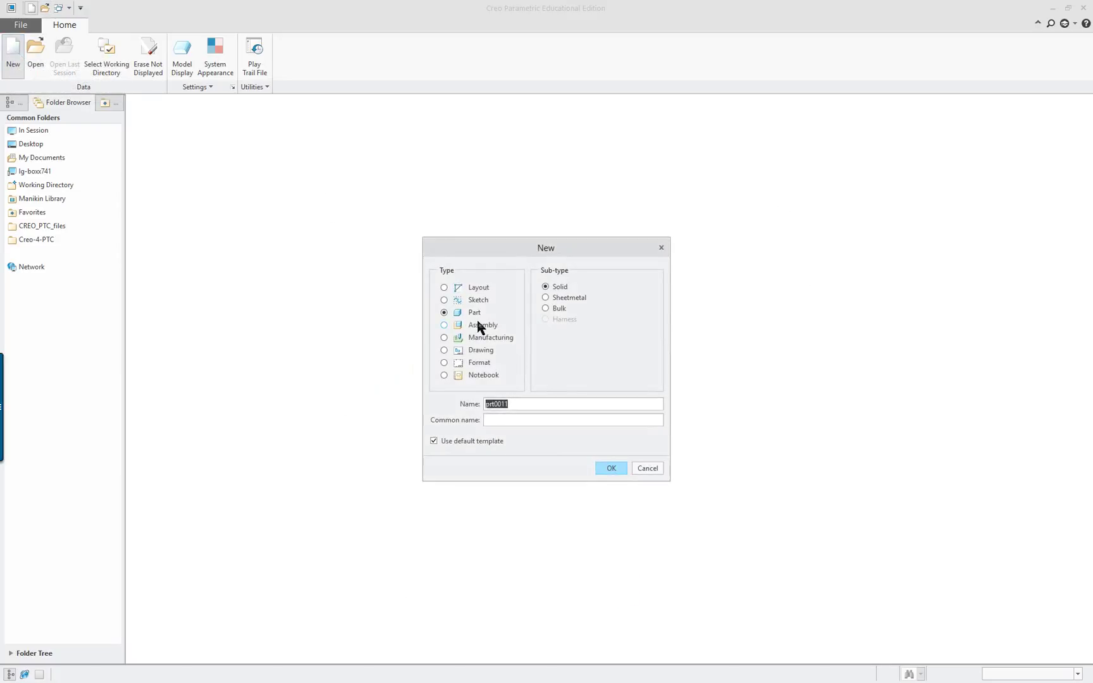
{"action": "left_click", "coordinate": [445, 325]}
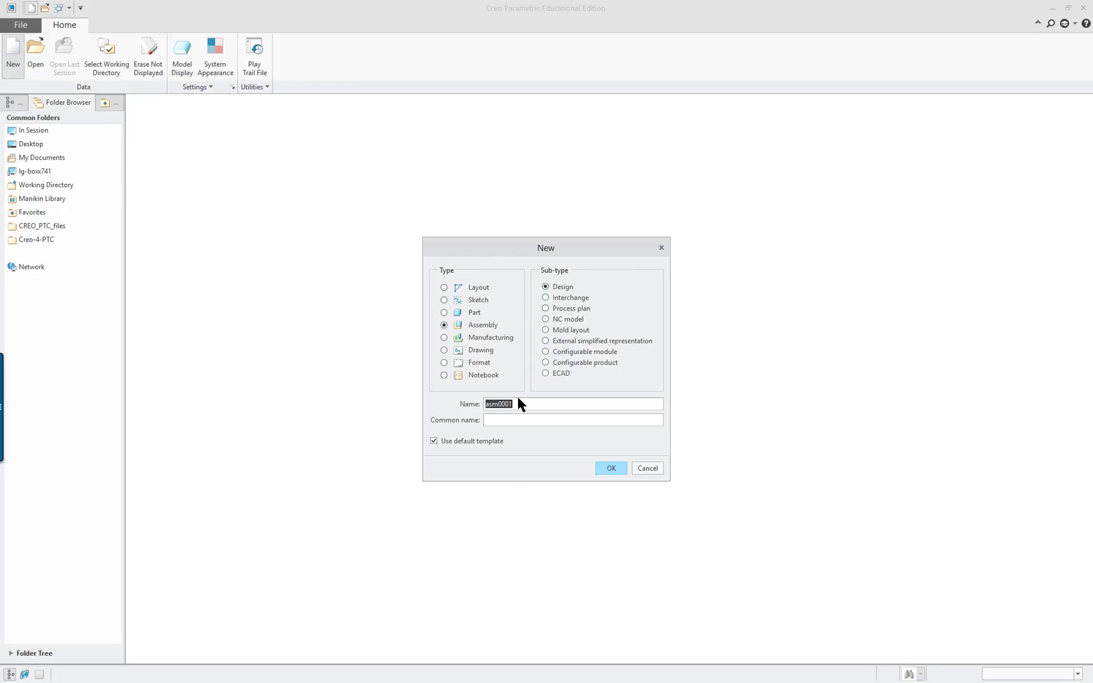
{"action": "type", "text": "c"}
{"action": "key", "text": "BackSpace"}
{"action": "type", "text": "plateasm-"}
Step: Create PLATEASM- and set the Model Tree filters to show Features and Suppressed objects
{"action": "left_click", "coordinate": [612, 468]}
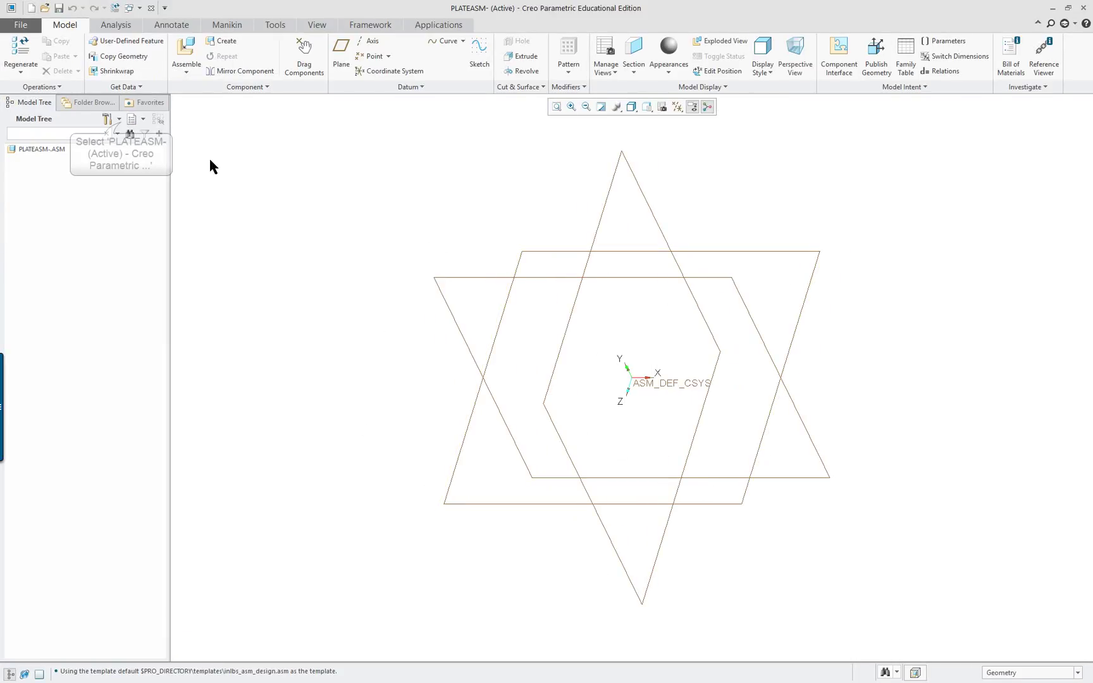
{"action": "left_click", "coordinate": [119, 120]}
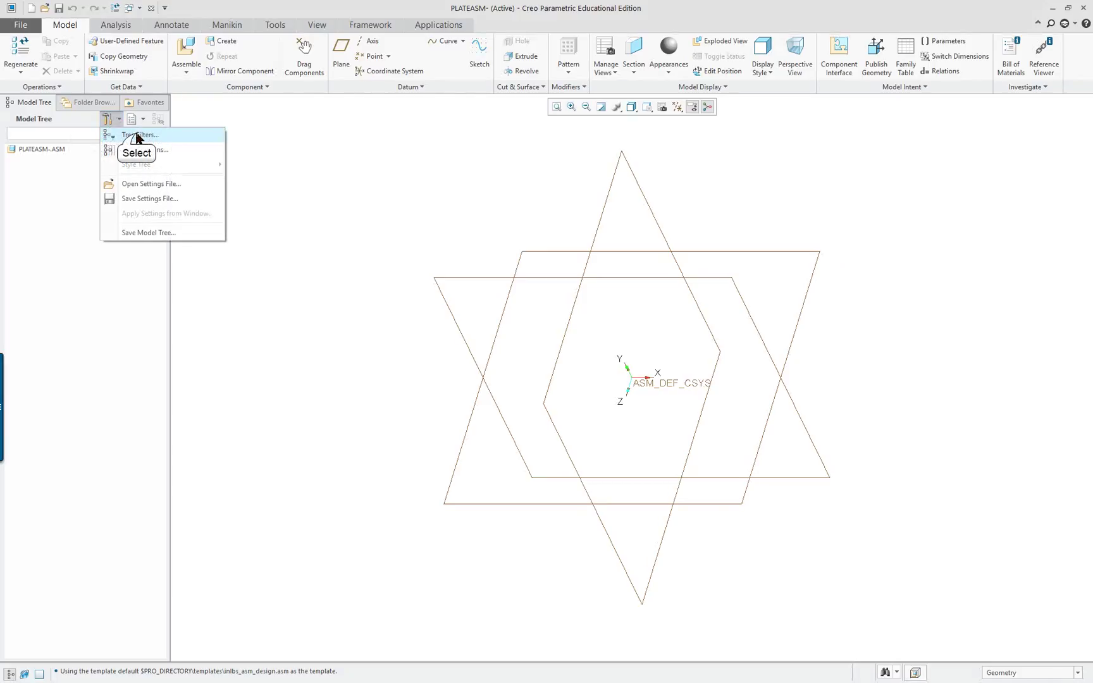
{"action": "left_click", "coordinate": [134, 136]}
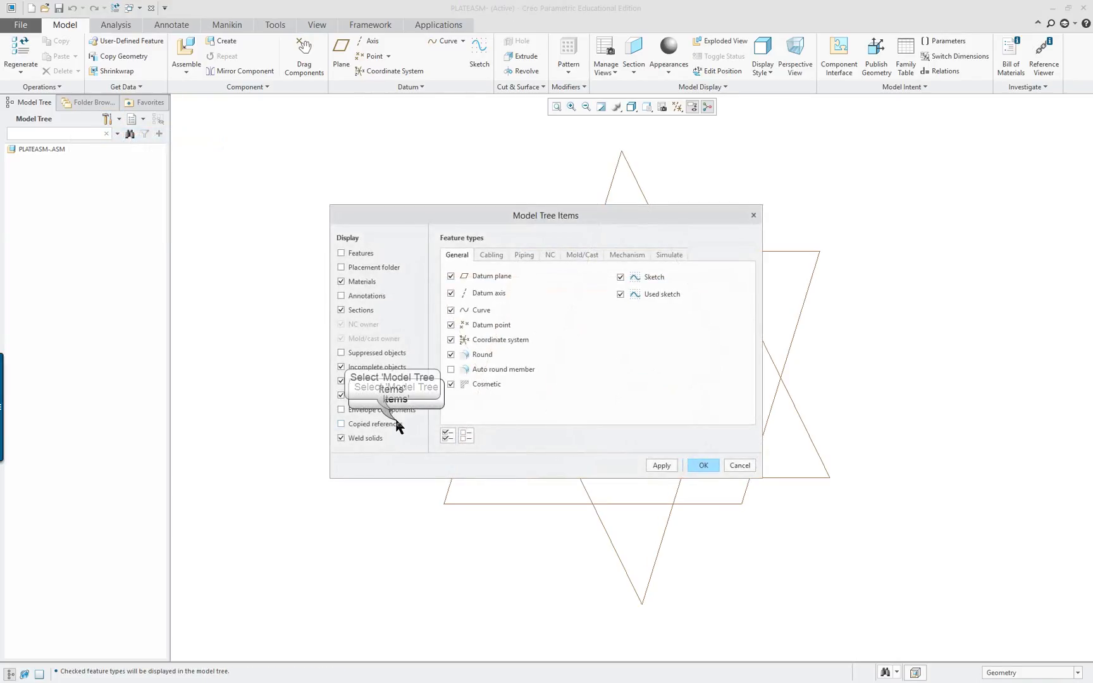
{"action": "left_click", "coordinate": [380, 353]}
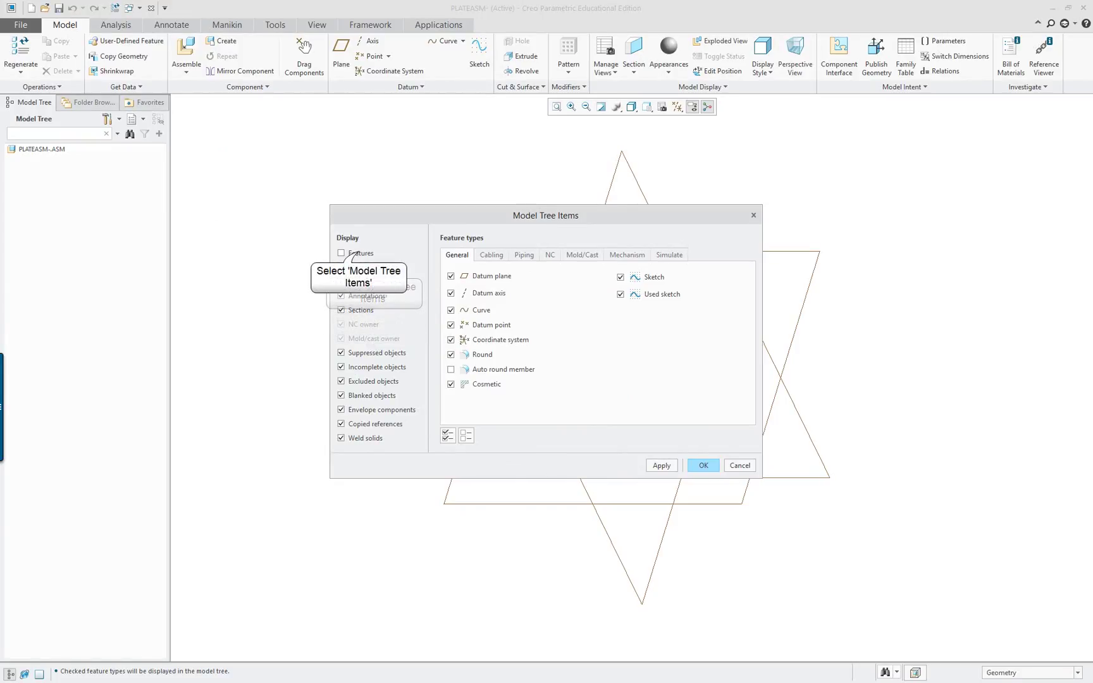
{"action": "left_click", "coordinate": [360, 254]}
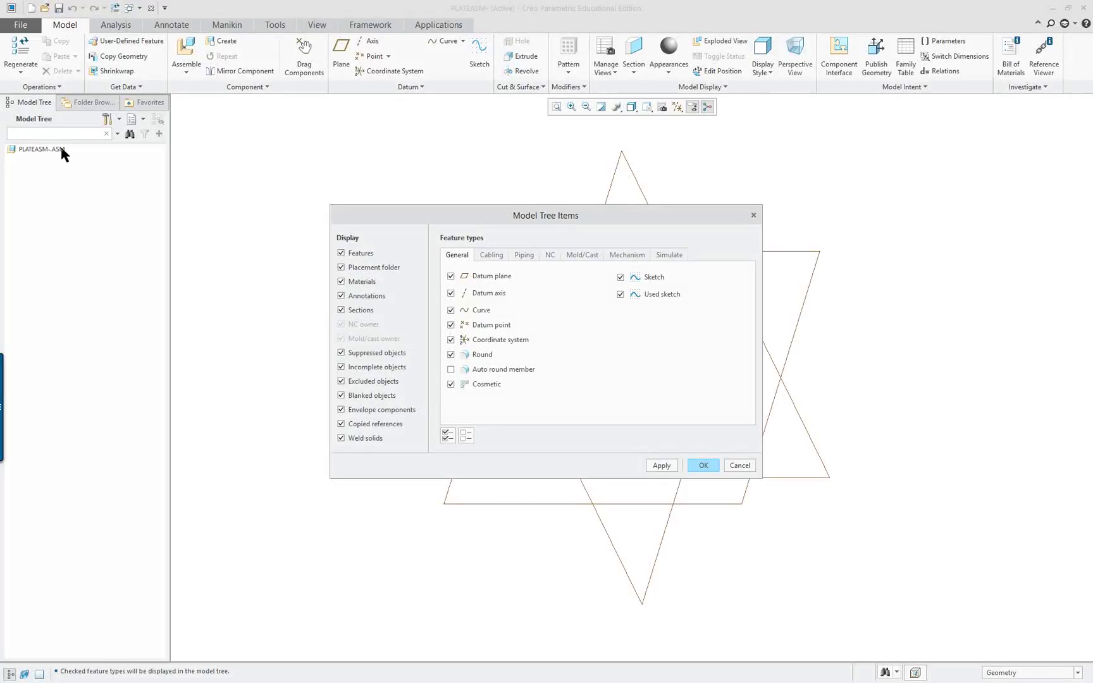
{"action": "left_click", "coordinate": [665, 467]}
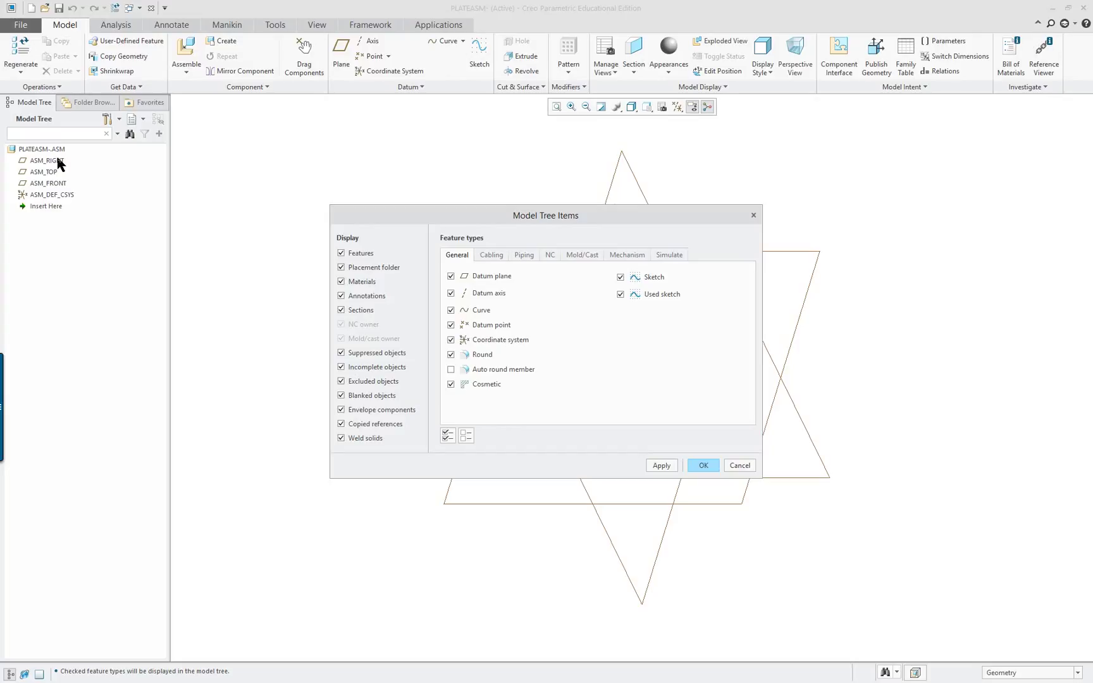
{"action": "left_click", "coordinate": [703, 468]}
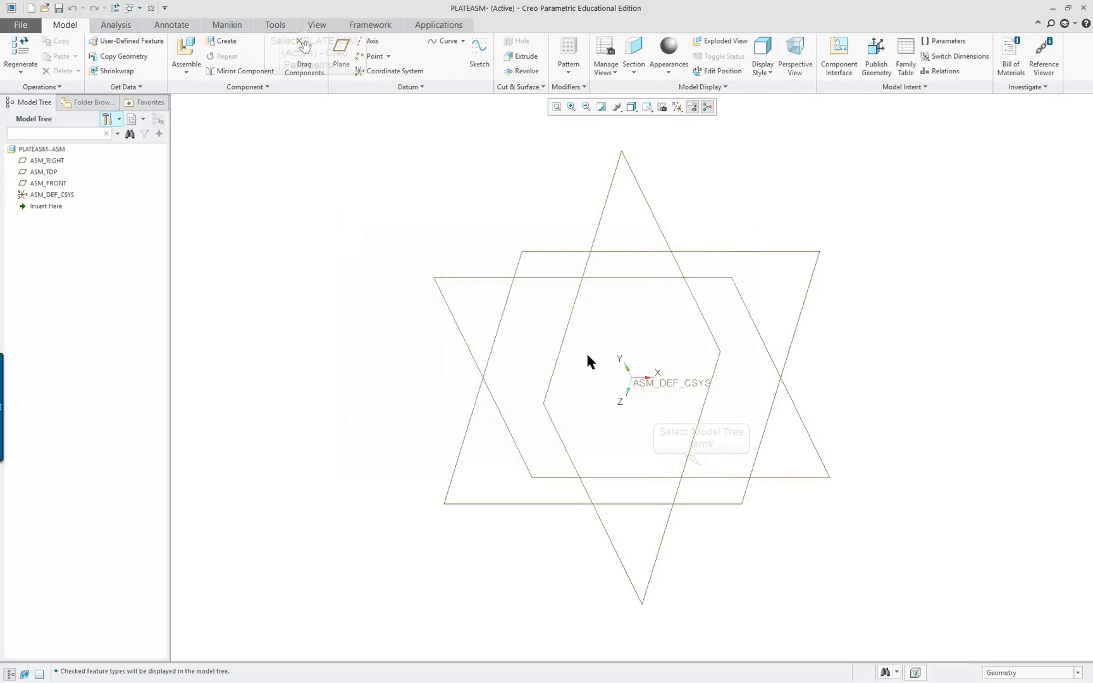
Step: Turn on name tags for datum points and datum planes
{"action": "left_click", "coordinate": [316, 26]}
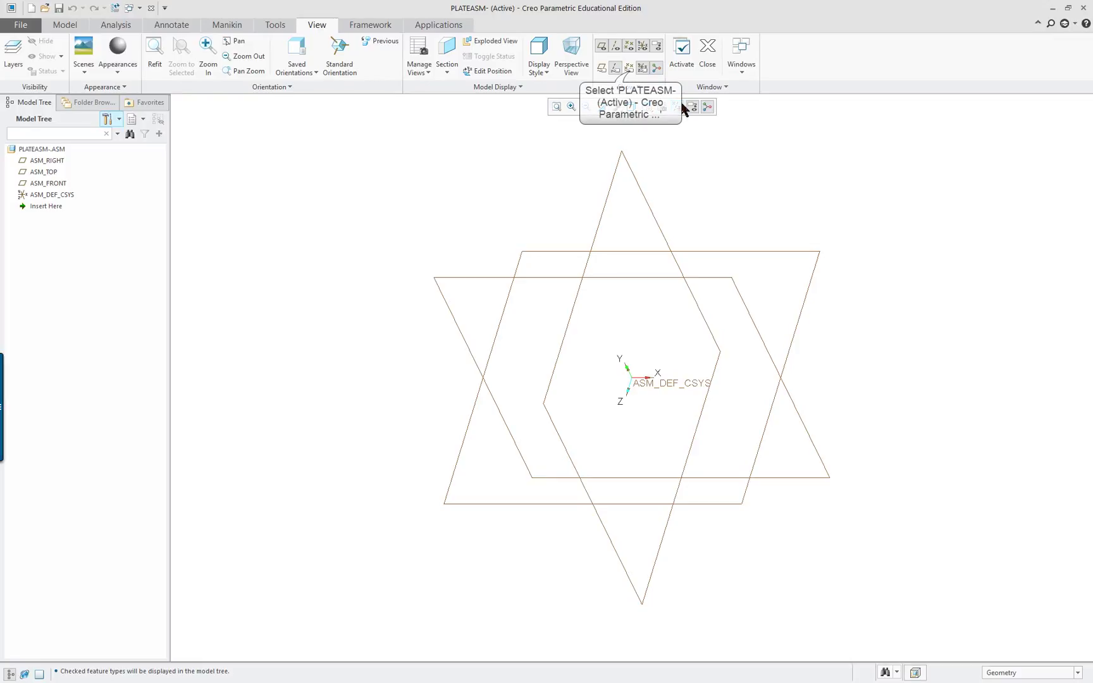
{"action": "left_click", "coordinate": [615, 68]}
{"action": "left_click", "coordinate": [602, 67]}
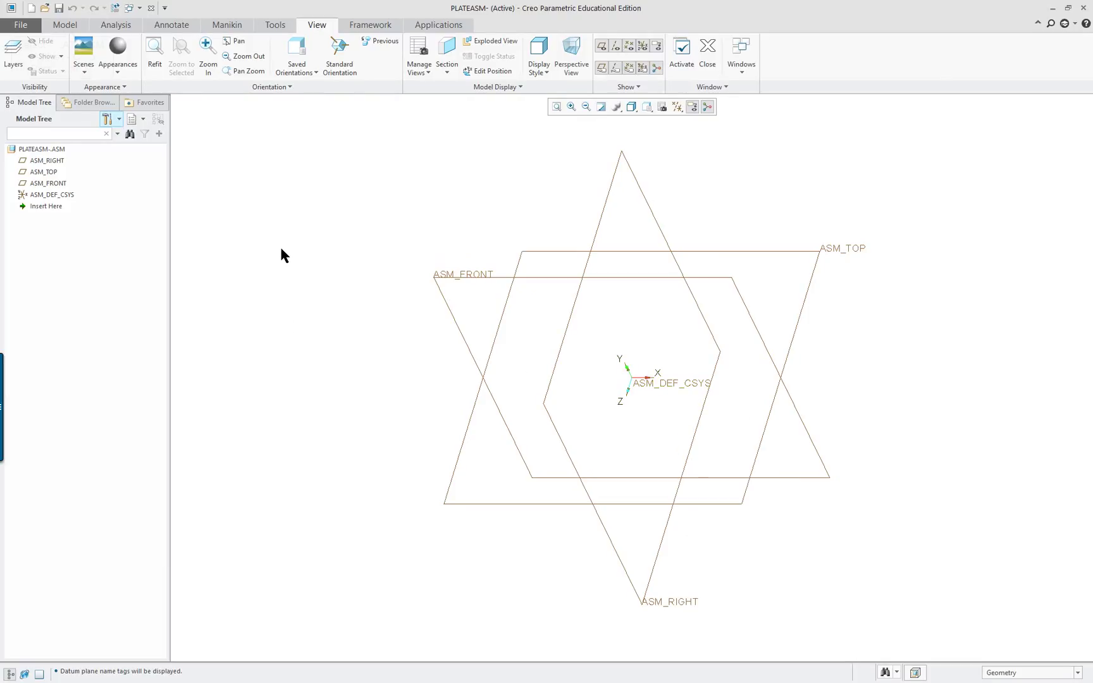
Step: Bring the in-session plate-.prt into the assembly and drag it around freely
{"action": "left_click", "coordinate": [60, 26]}
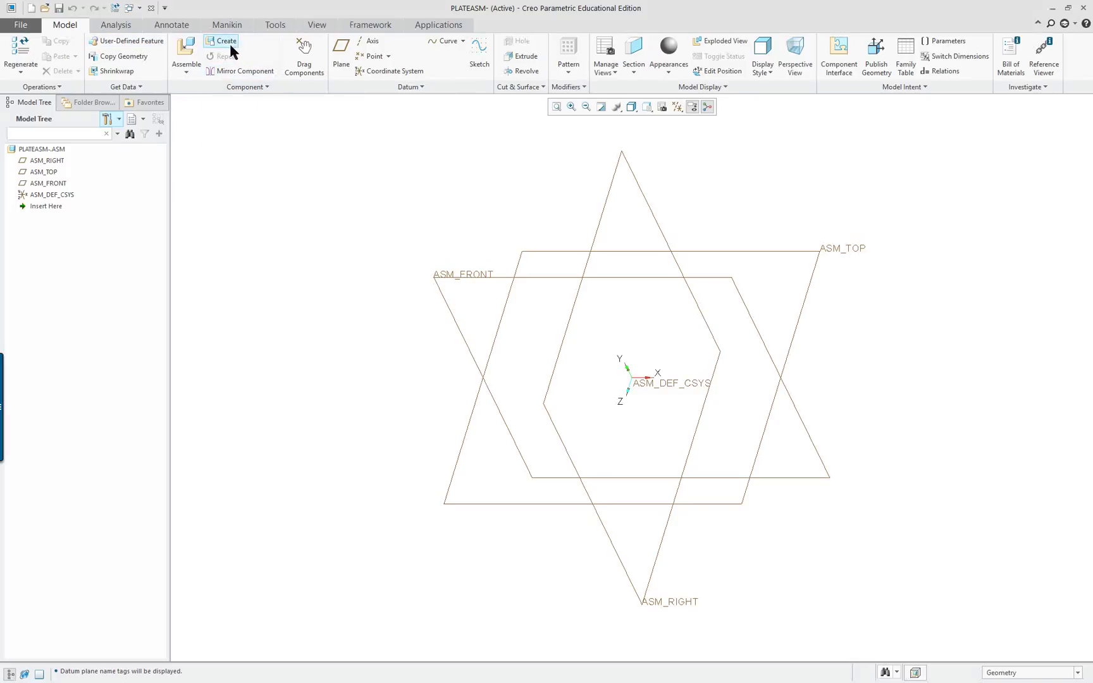
{"action": "left_click", "coordinate": [186, 59]}
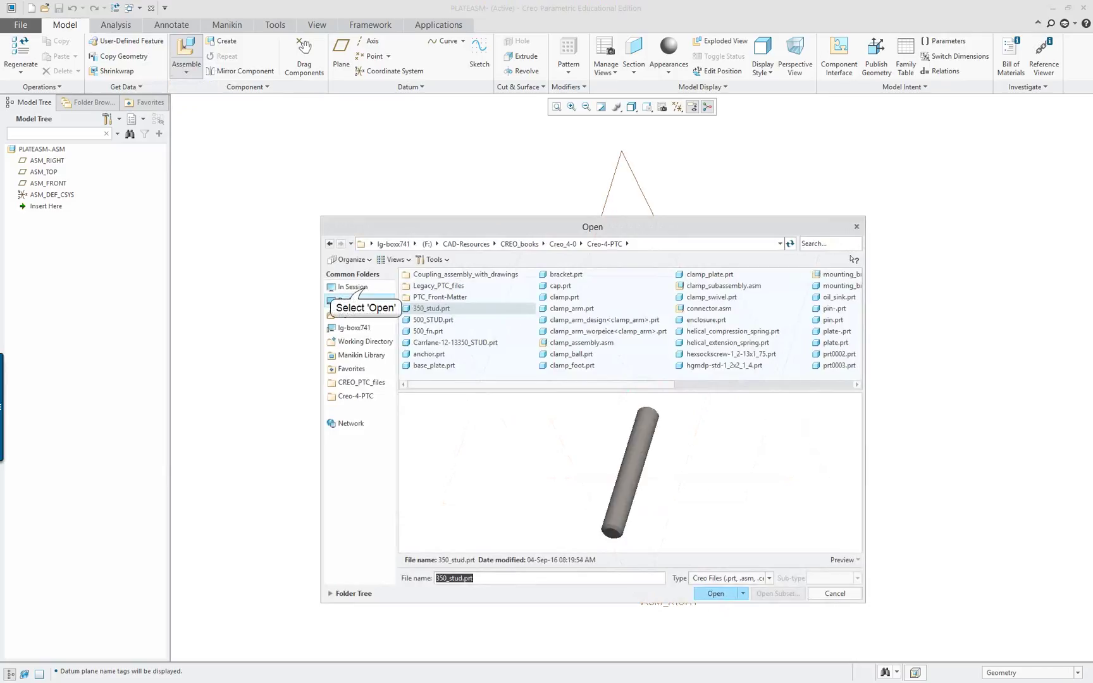
{"action": "left_click", "coordinate": [361, 288]}
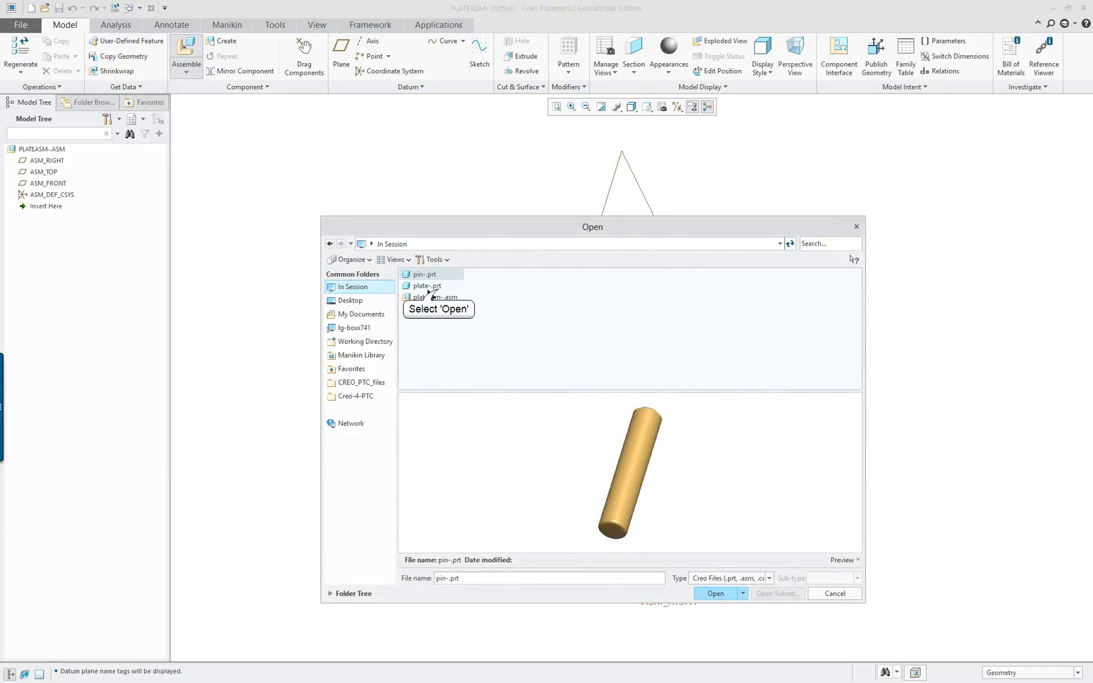
{"action": "left_click", "coordinate": [438, 290]}
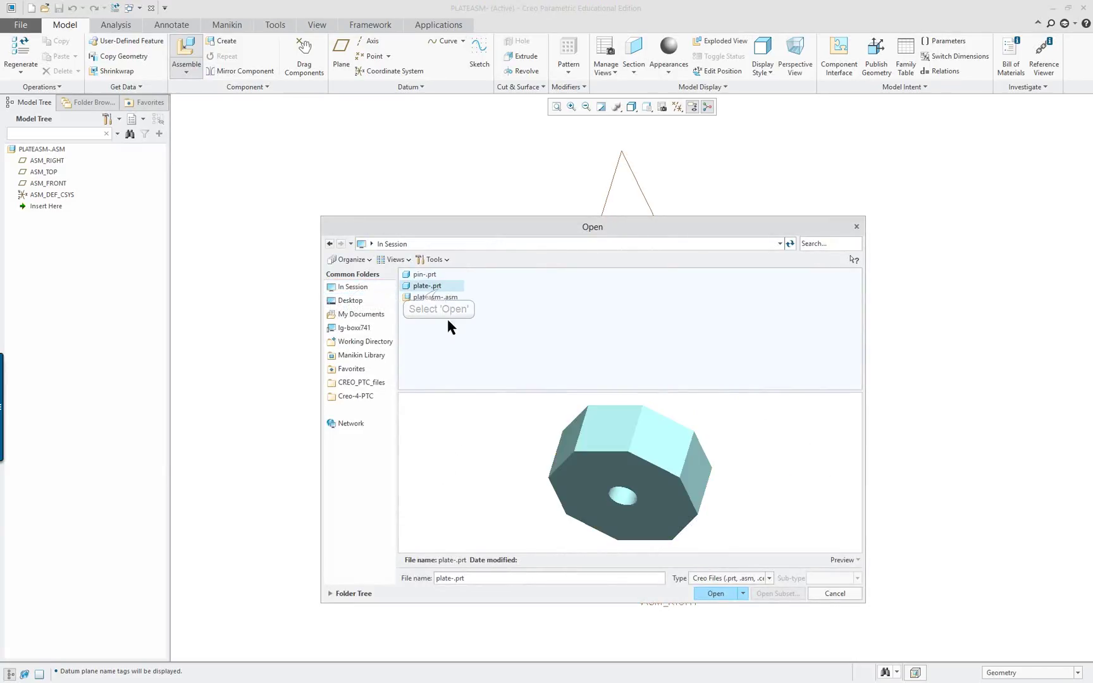
{"action": "left_click", "coordinate": [717, 594]}
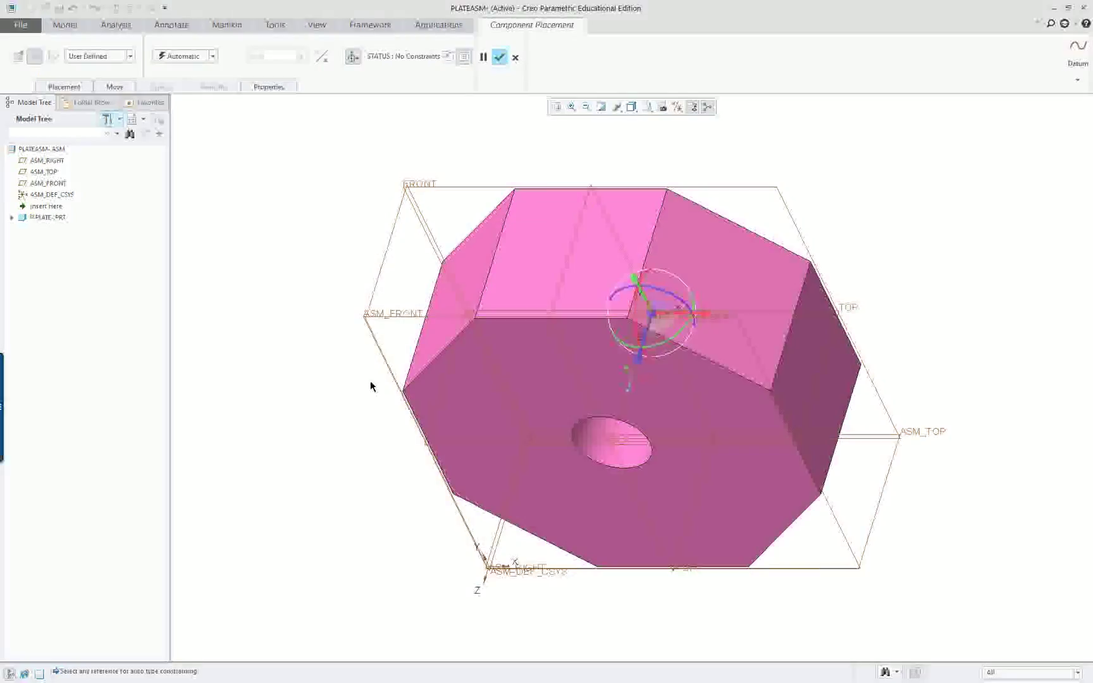
{"action": "left_click_drag", "start_coordinate": [654, 310], "coordinate": [688, 321]}
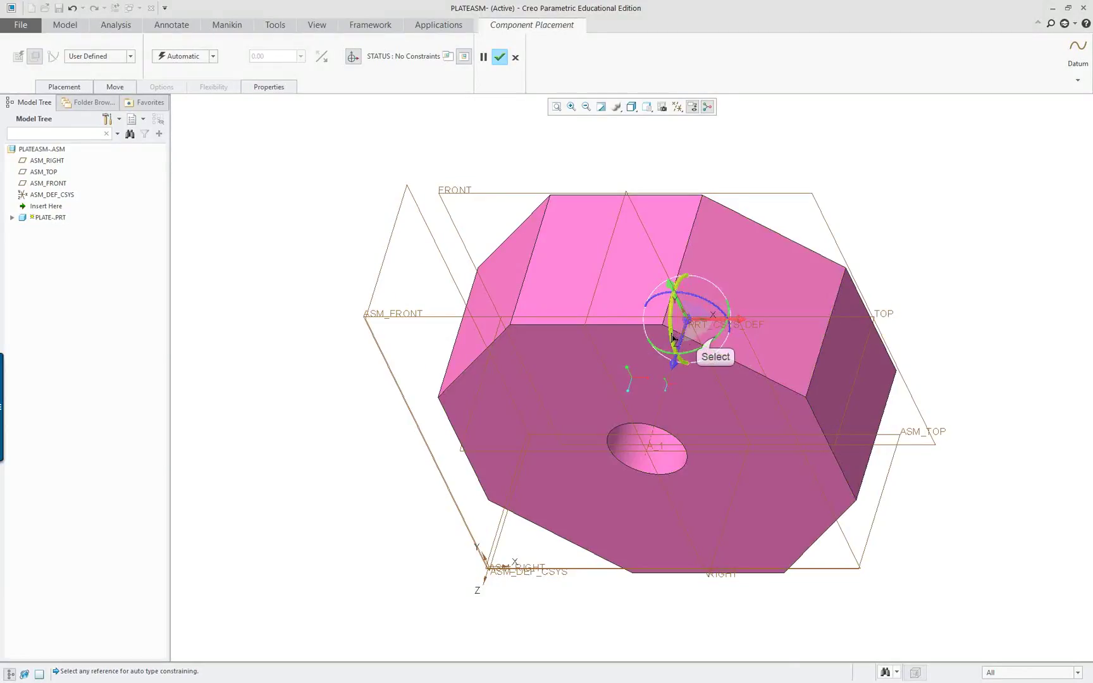
{"action": "left_click_drag", "start_coordinate": [717, 342], "coordinate": [664, 326]}
Step: Fix the plate with a Default constraint, accept the placement, and refit the view
{"action": "right_click", "coordinate": [280, 238]}
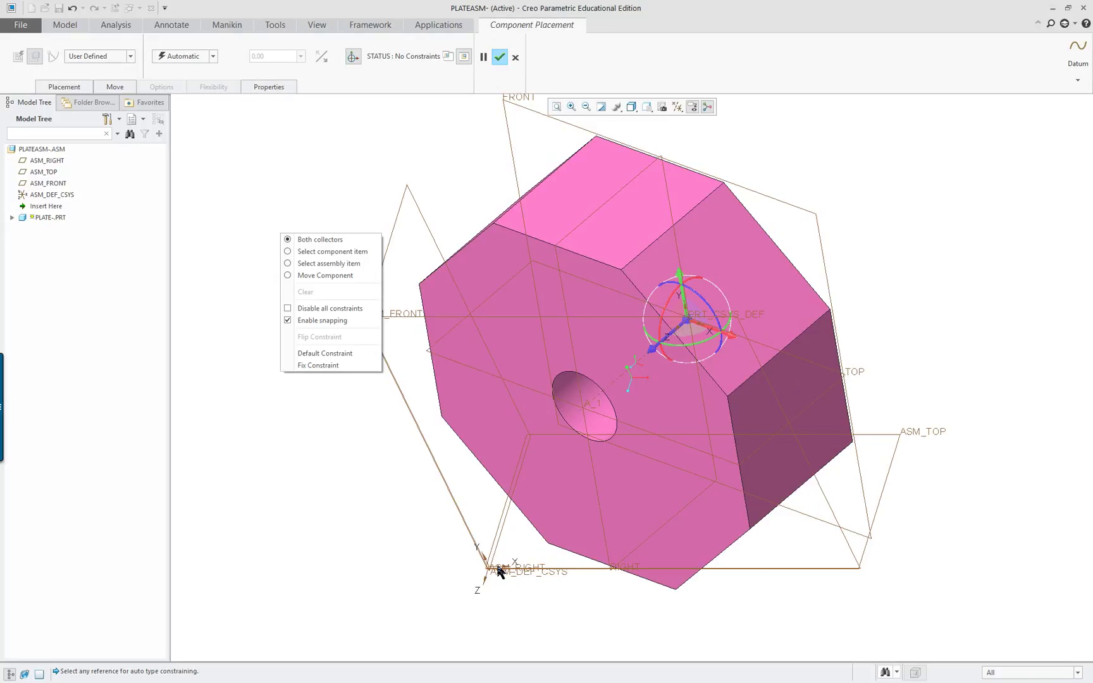
{"action": "left_click", "coordinate": [213, 56]}
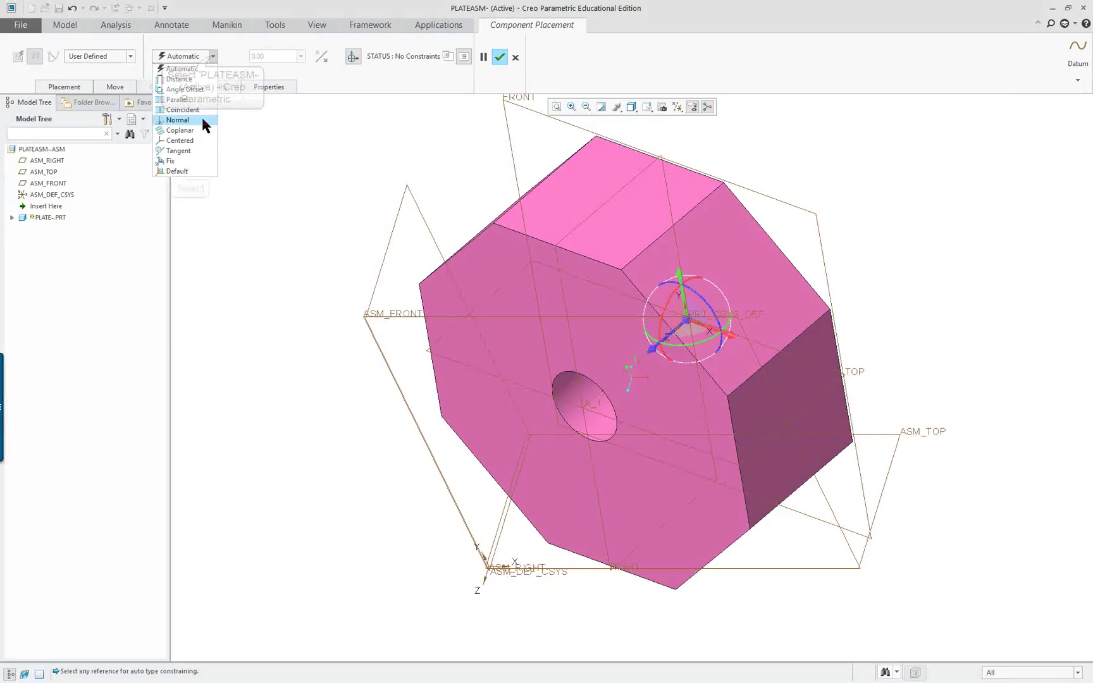
{"action": "left_click", "coordinate": [177, 172]}
{"action": "scroll", "coordinate": [519, 354], "scroll_direction": "down", "scroll_amount": 3}
{"action": "scroll", "coordinate": [495, 471], "scroll_direction": "up", "scroll_amount": 1}
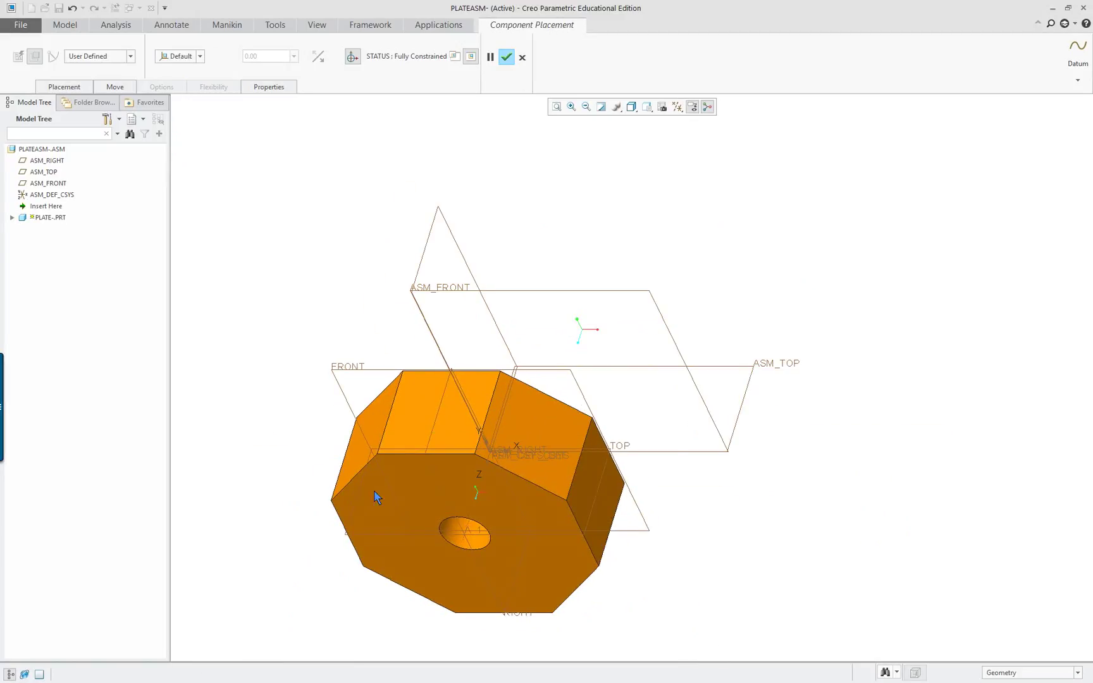
{"action": "scroll", "coordinate": [341, 498], "scroll_direction": "up", "scroll_amount": 1}
{"action": "scroll", "coordinate": [341, 498], "scroll_direction": "down", "scroll_amount": 1}
{"action": "left_click", "coordinate": [507, 57]}
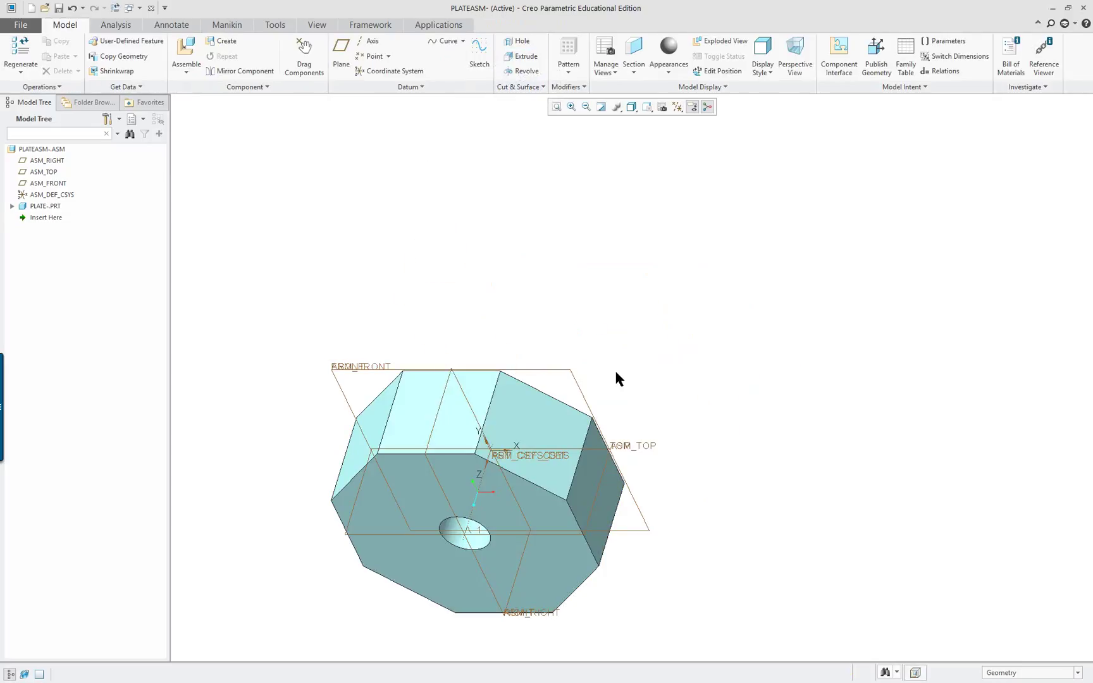
{"action": "left_click", "coordinate": [557, 107]}
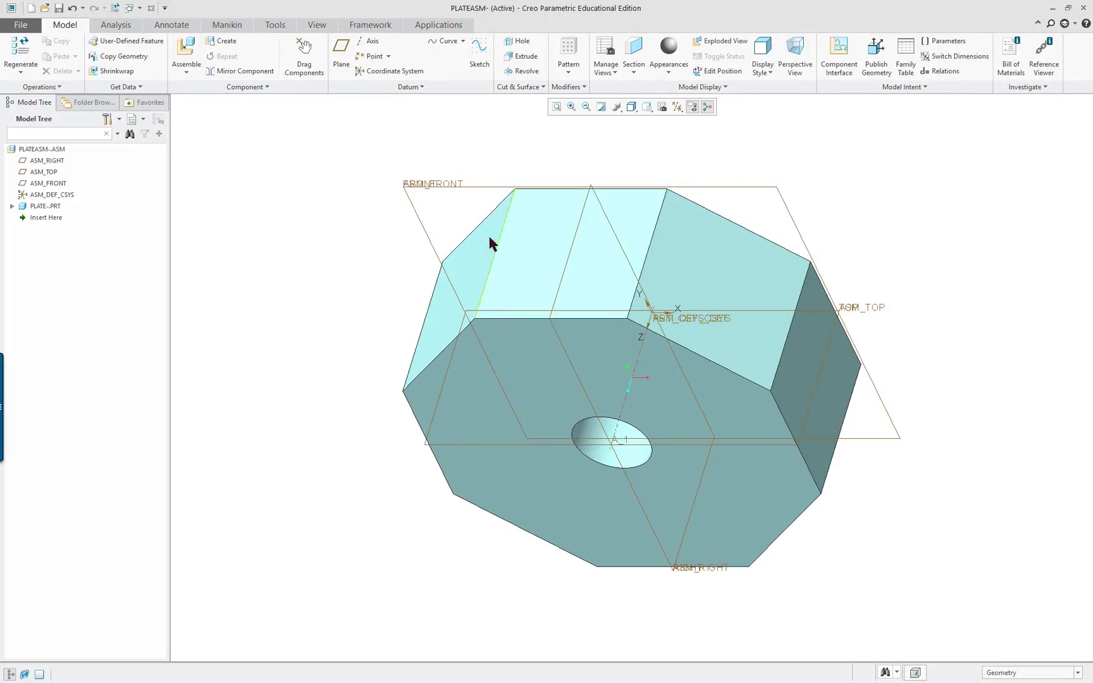
{"action": "left_click", "coordinate": [11, 207]}
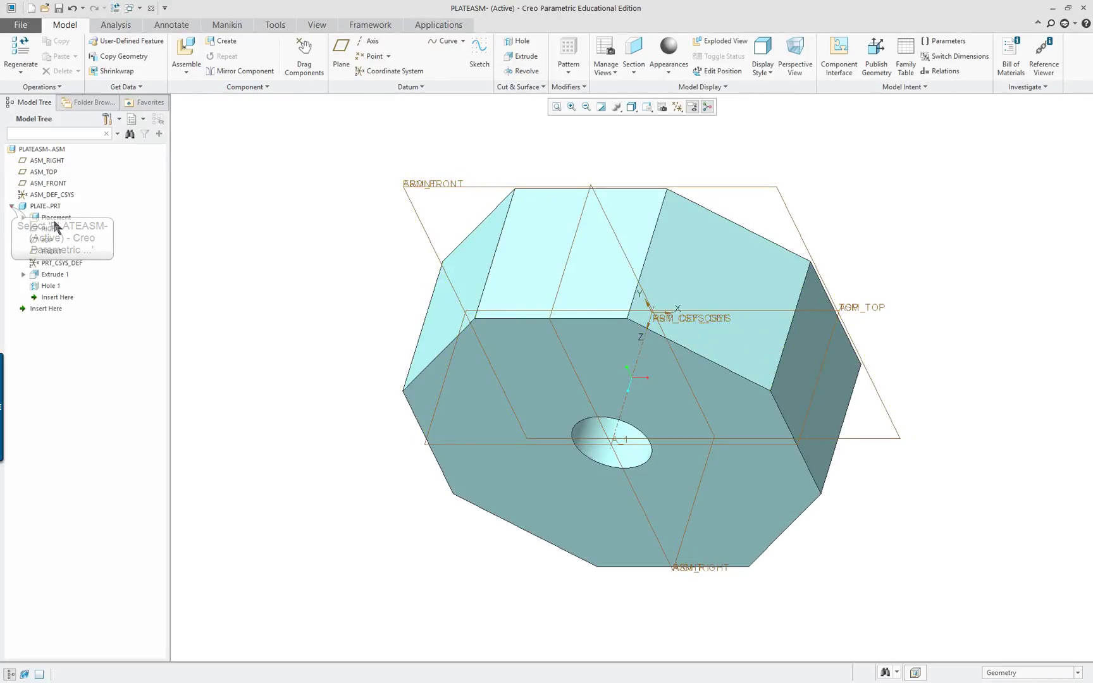
{"action": "left_click", "coordinate": [61, 184]}
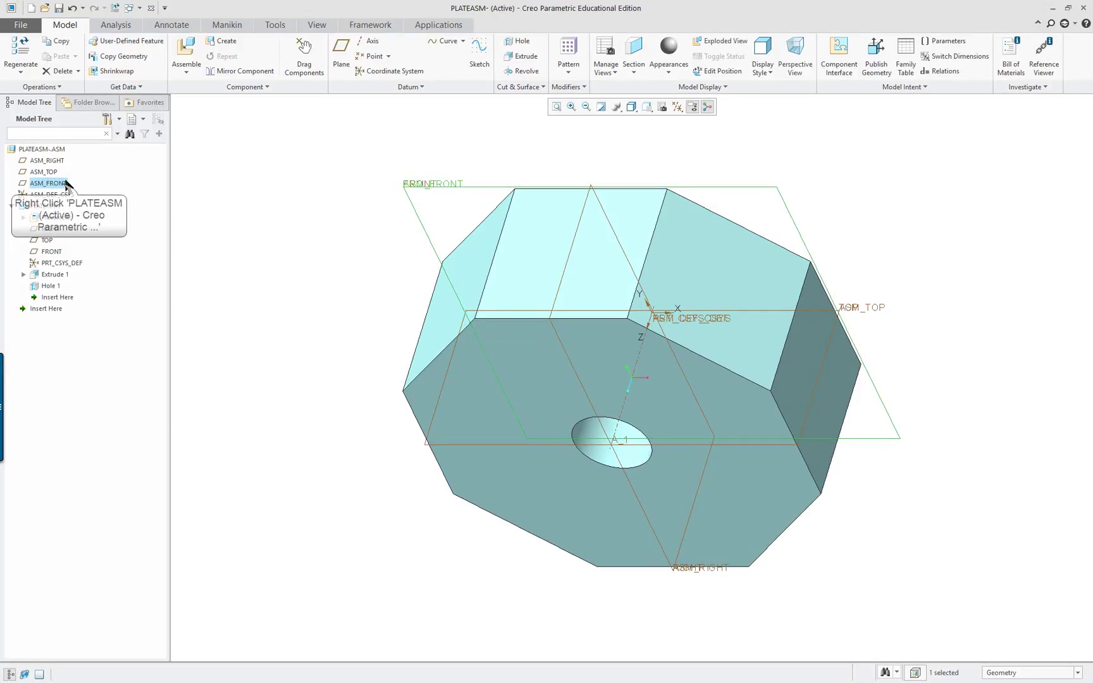
{"action": "right_click", "coordinate": [64, 185]}
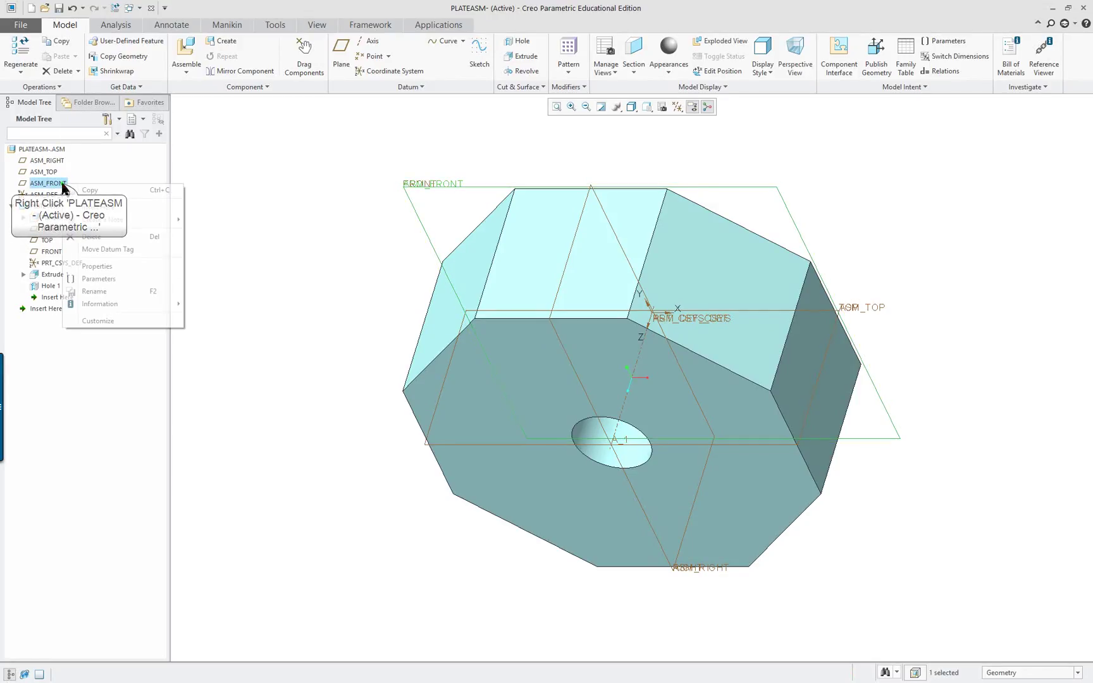
{"action": "left_click", "coordinate": [145, 251]}
{"action": "left_click", "coordinate": [417, 181]}
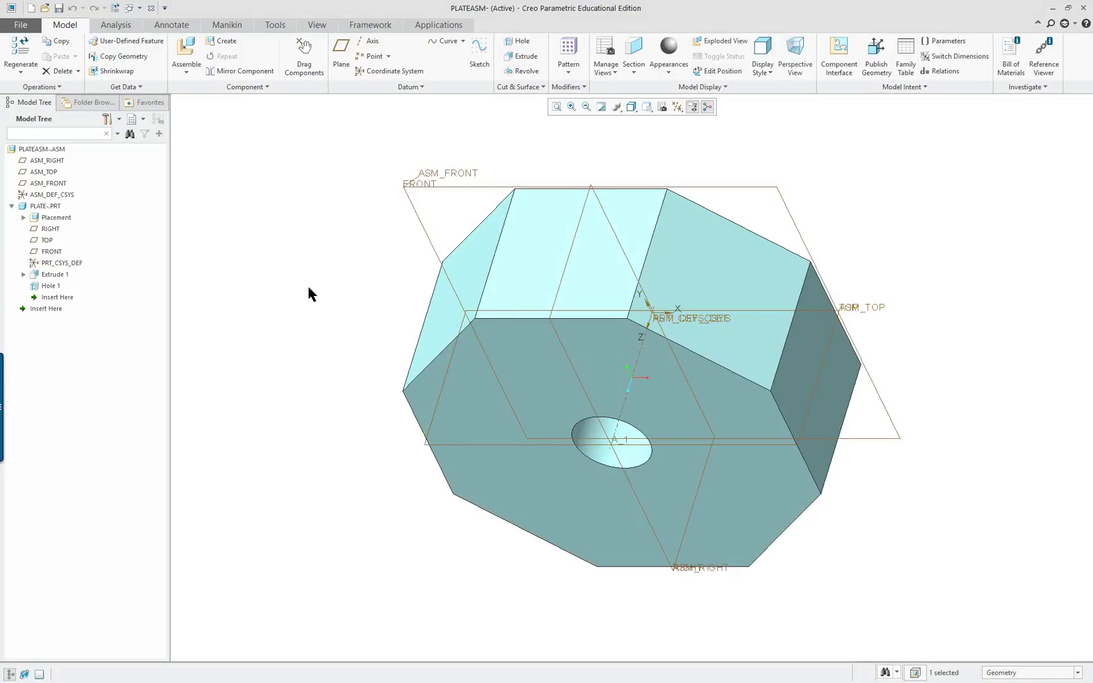
{"action": "right_click", "coordinate": [63, 196]}
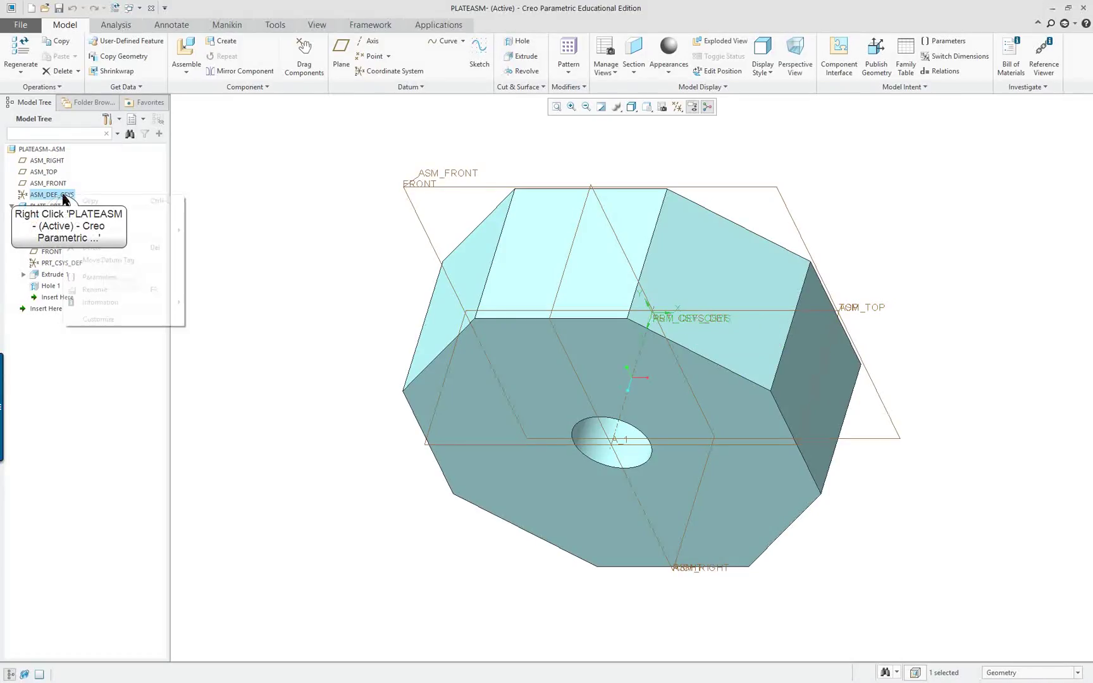
{"action": "left_click", "coordinate": [114, 260]}
{"action": "left_click", "coordinate": [668, 303]}
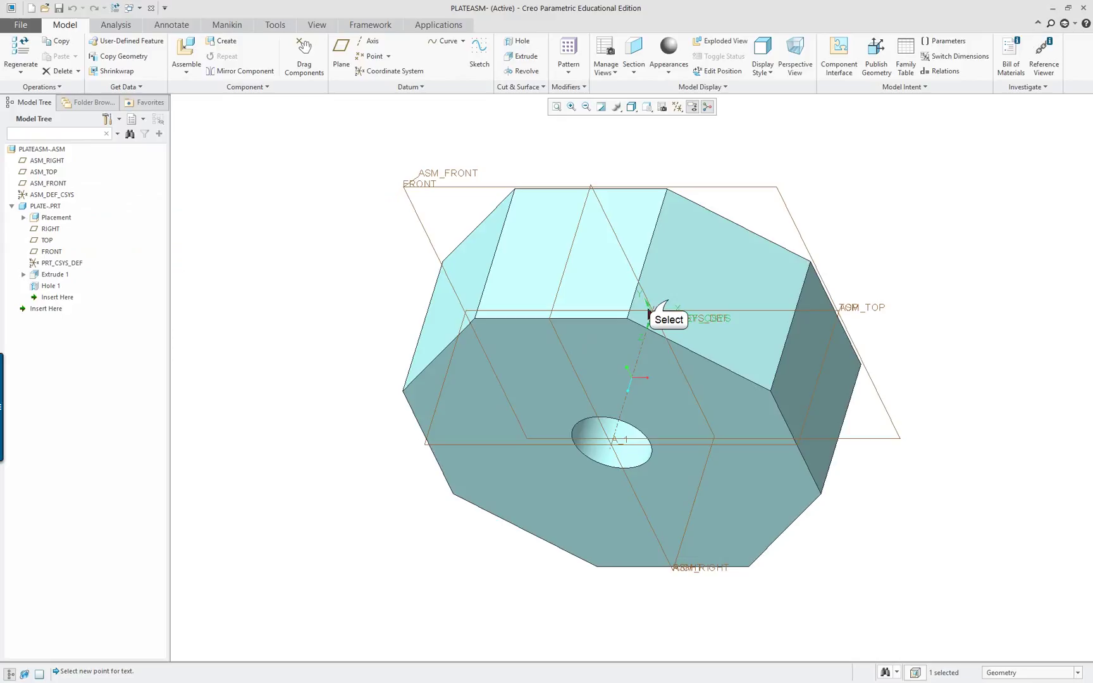
{"action": "left_click", "coordinate": [293, 307]}
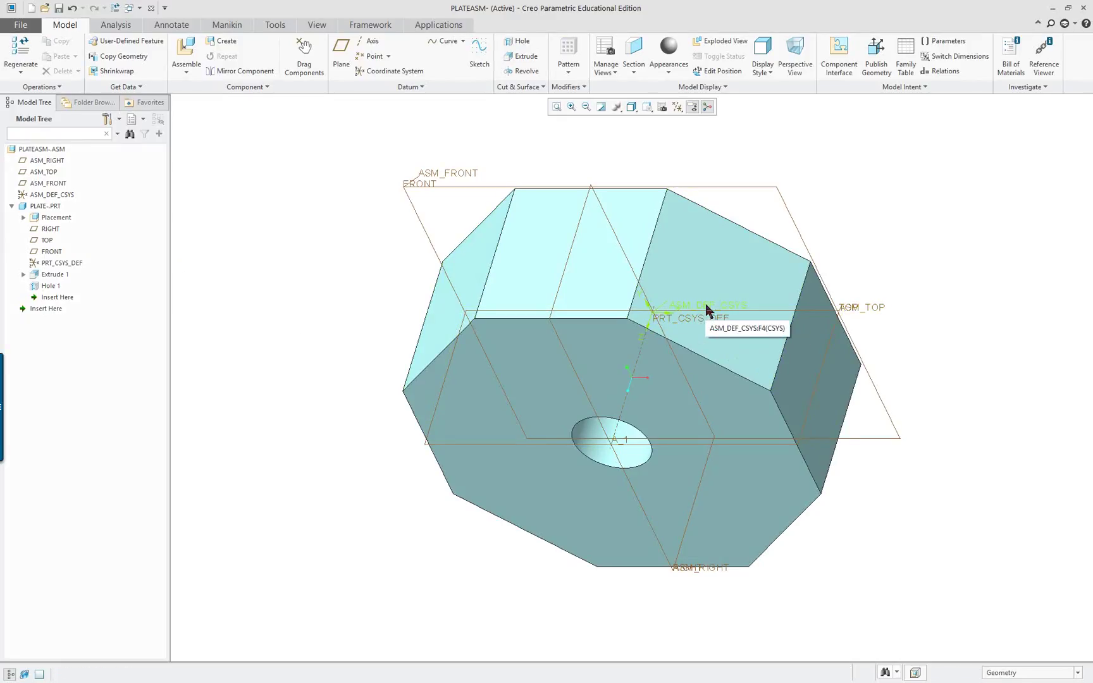
{"action": "left_click", "coordinate": [285, 302]}
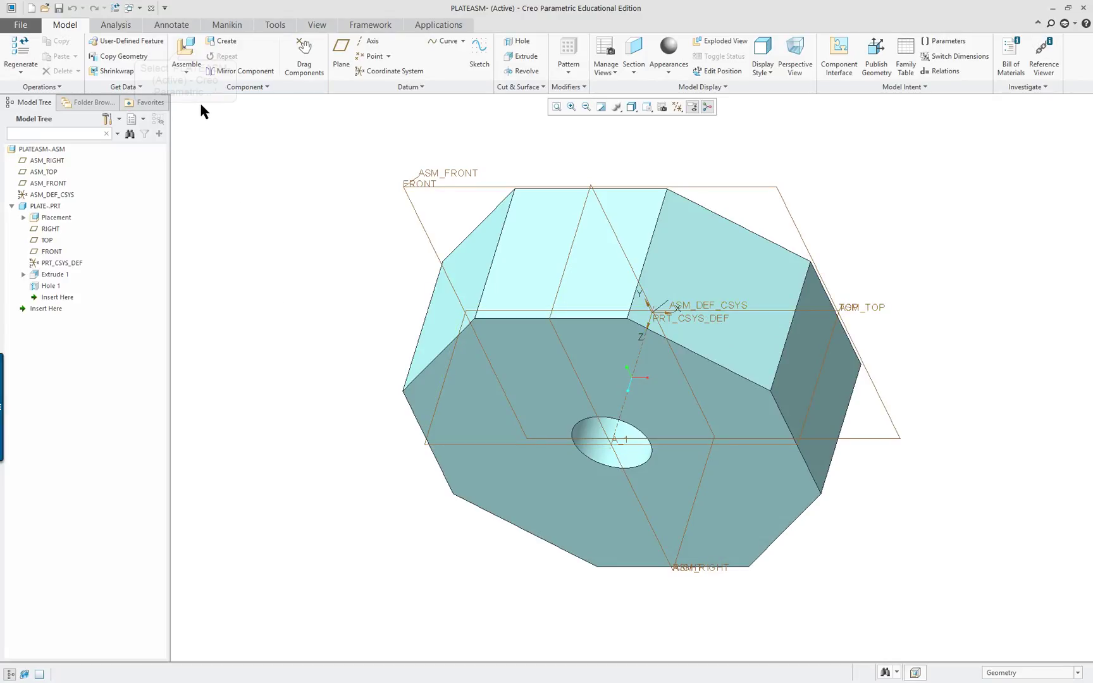
Step: Add the in-session pin-.prt to the assembly and drag it to the right of the plate
{"action": "left_click", "coordinate": [186, 51]}
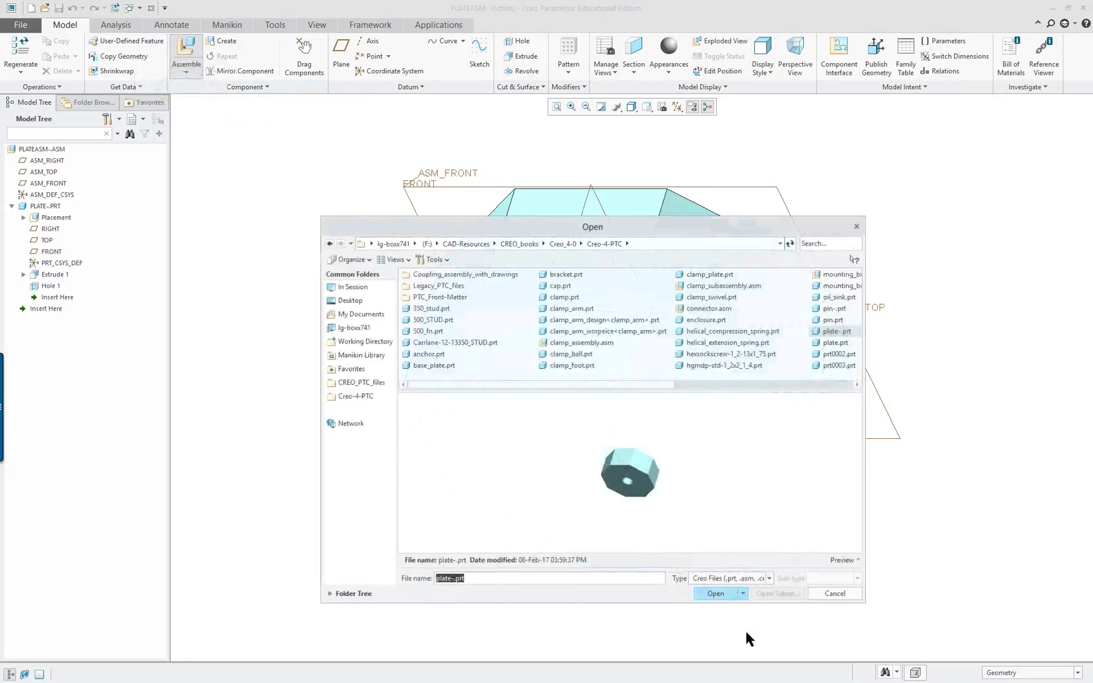
{"action": "left_click", "coordinate": [353, 288]}
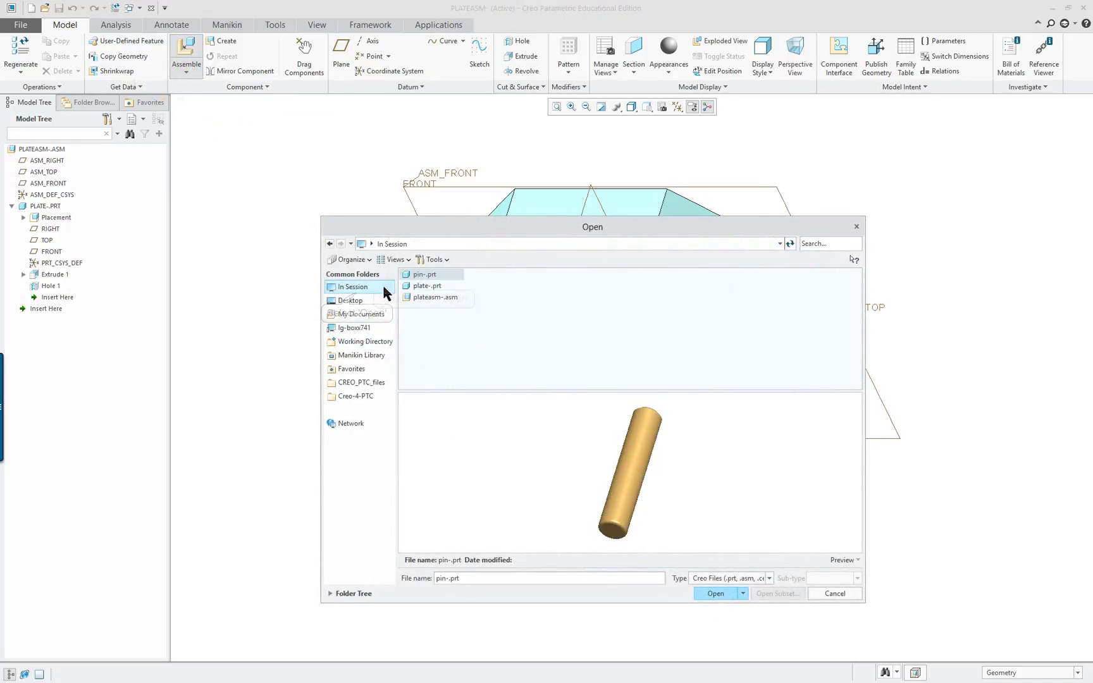
{"action": "double_click", "coordinate": [423, 276]}
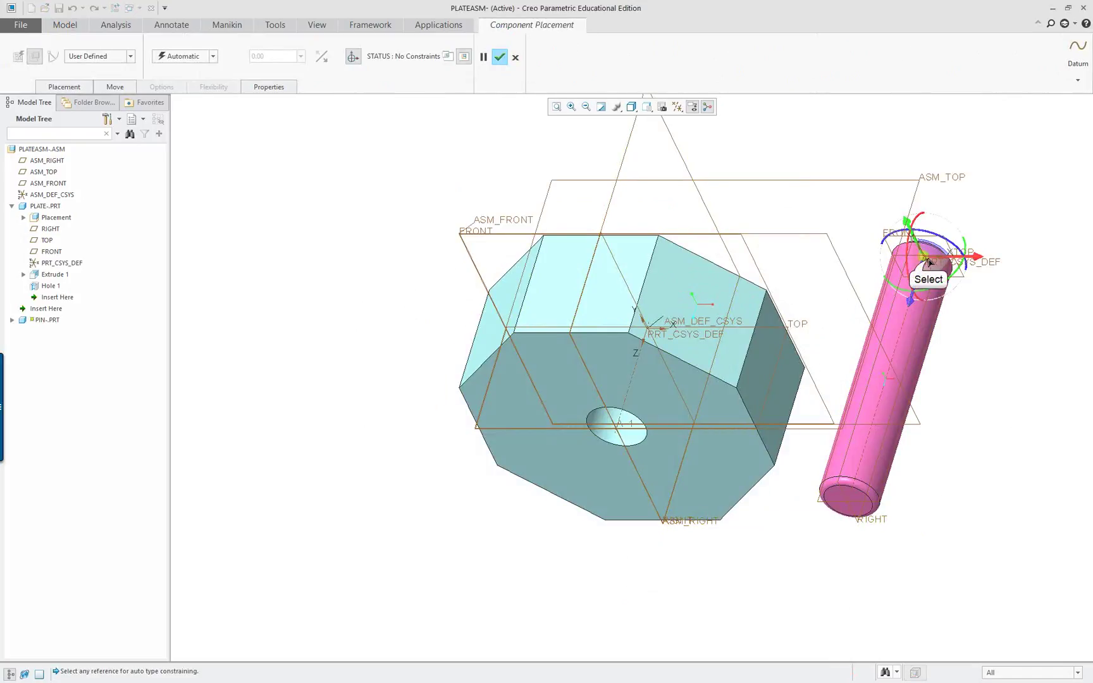
{"action": "left_click_drag", "start_coordinate": [928, 262], "coordinate": [898, 297]}
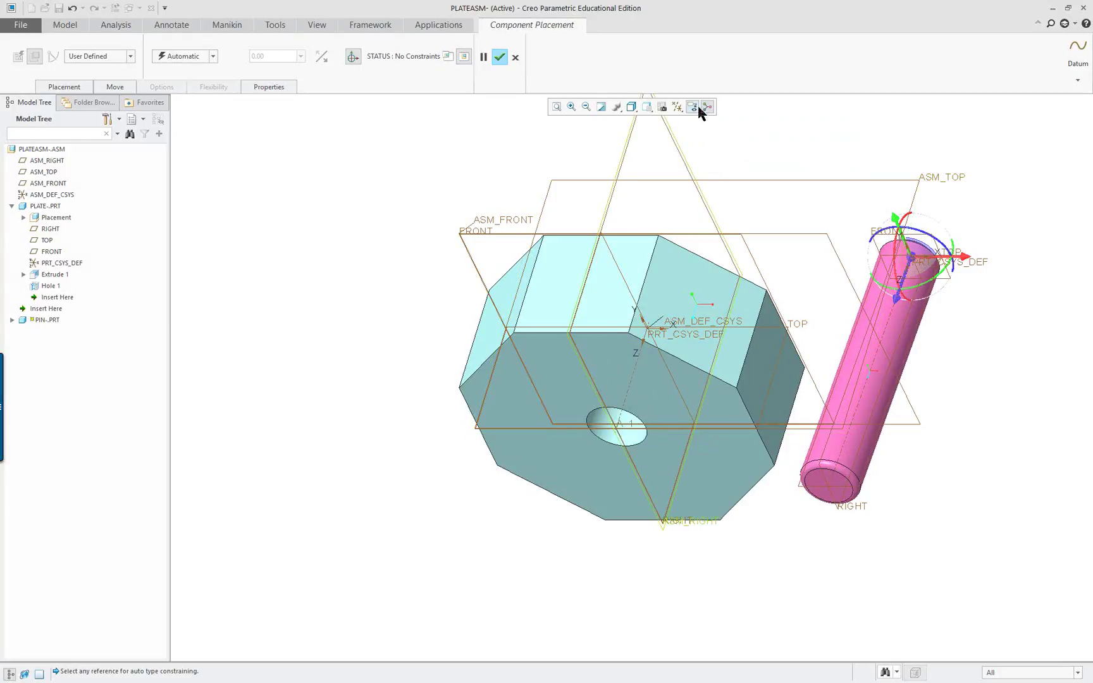
Step: Hide all datum planes, axes, points and coordinate systems, and show the graphics full-screen
{"action": "left_click", "coordinate": [677, 107]}
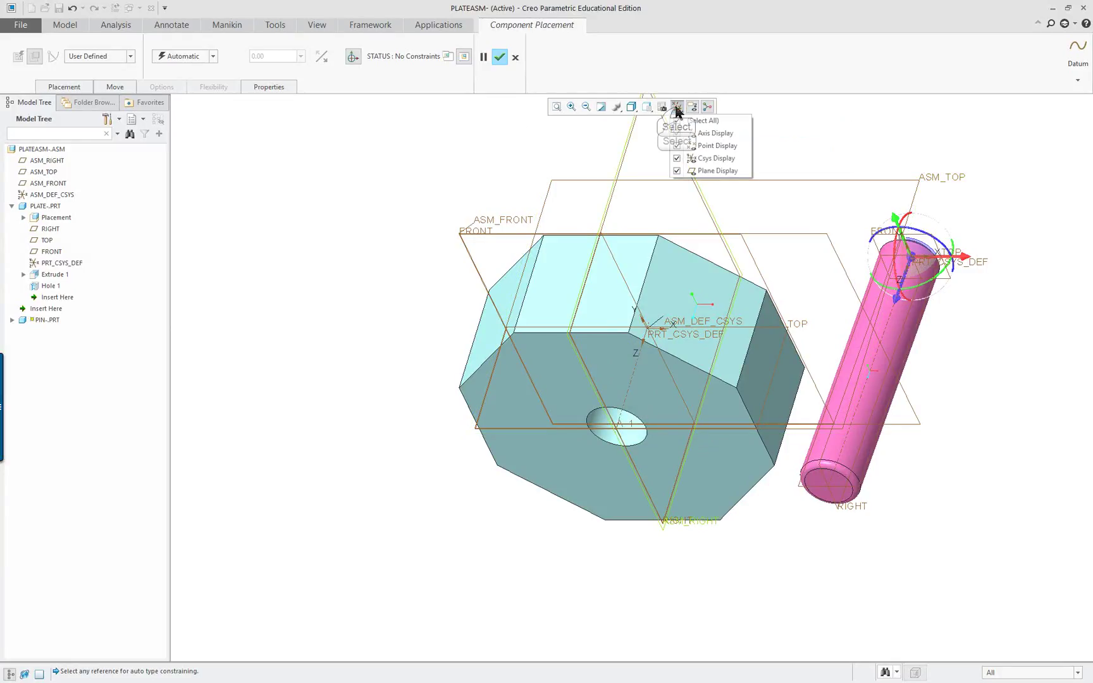
{"action": "left_click", "coordinate": [677, 121]}
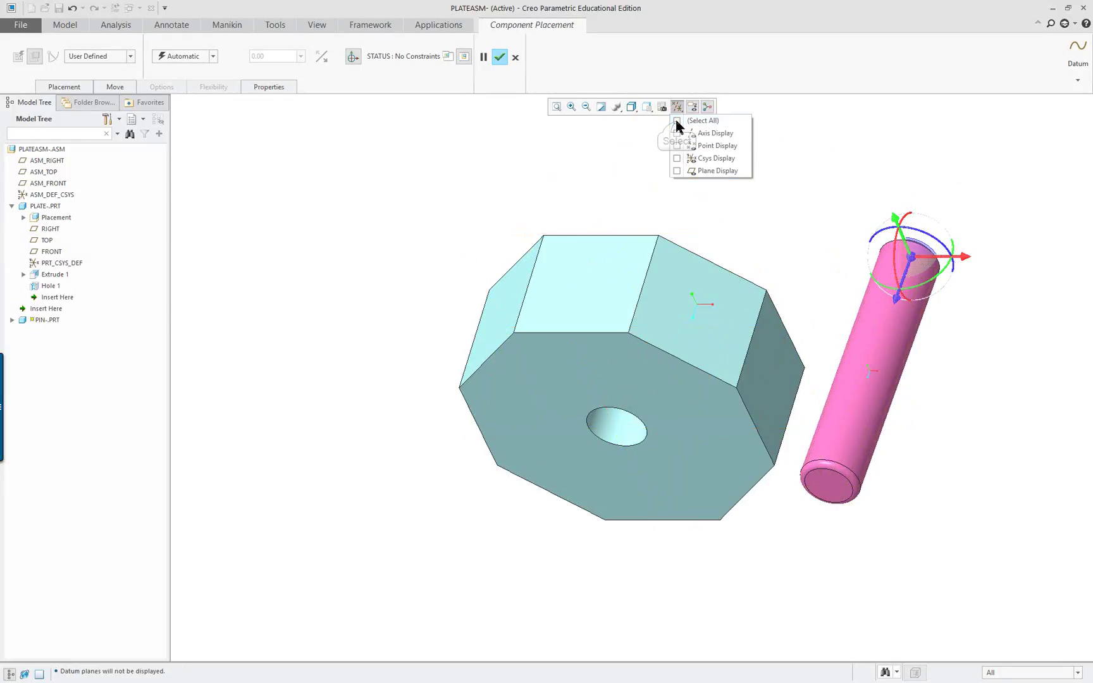
{"action": "left_click", "coordinate": [40, 674]}
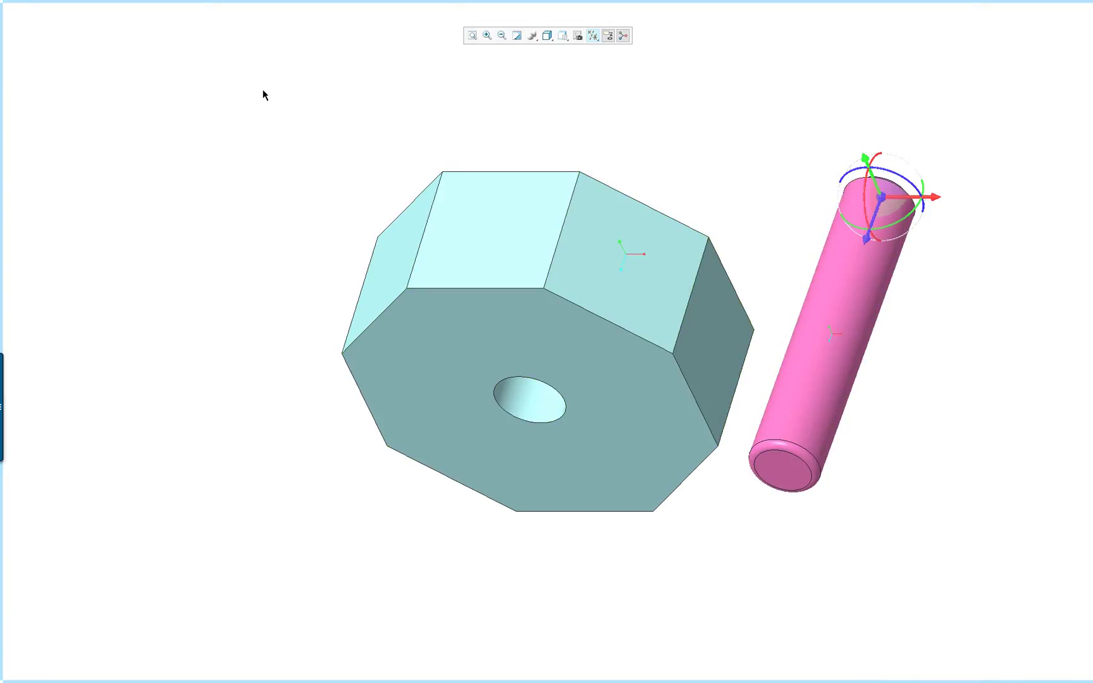
{"action": "mouse_move", "coordinate": [309, 7]}
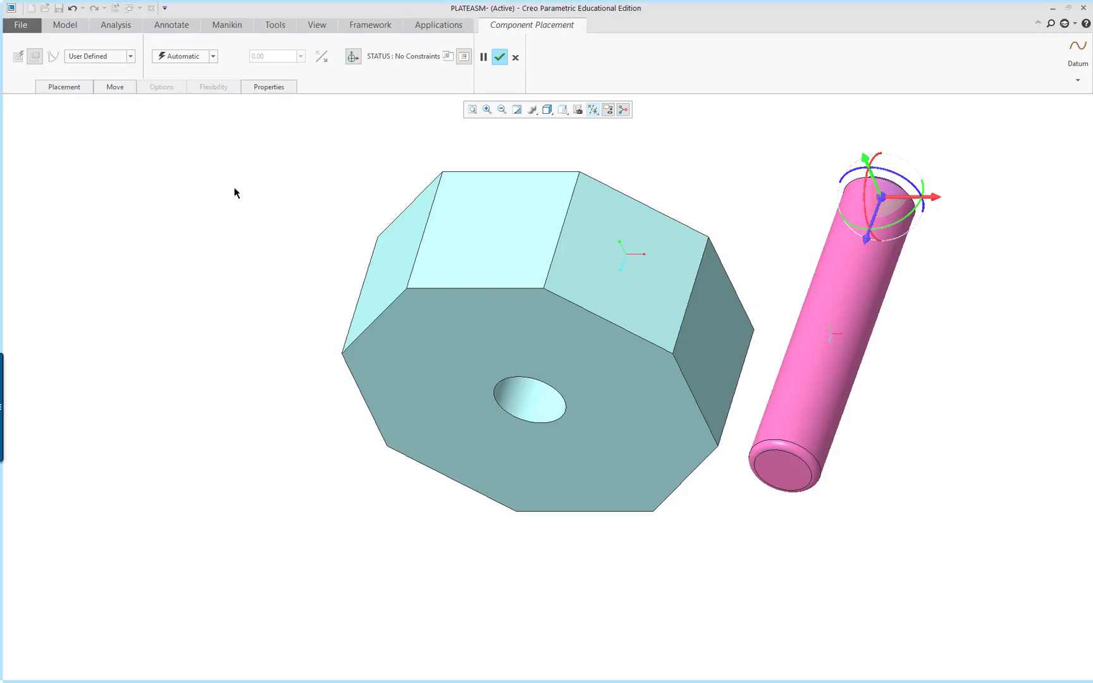
{"action": "mouse_move", "coordinate": [2, 203]}
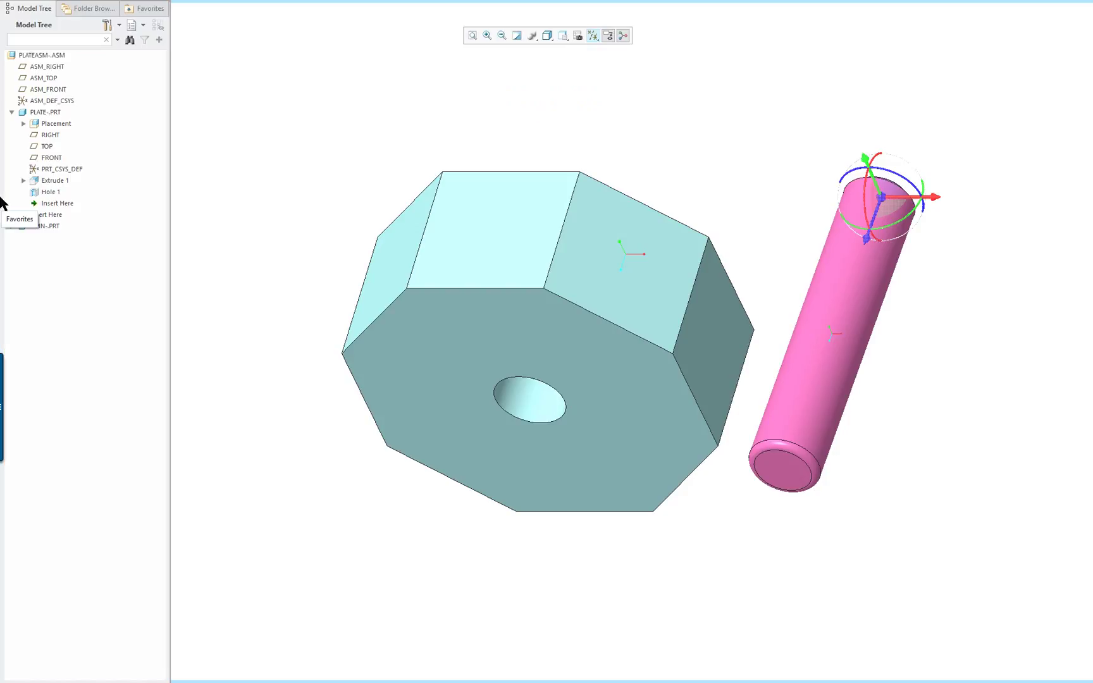
{"action": "mouse_move", "coordinate": [362, 682]}
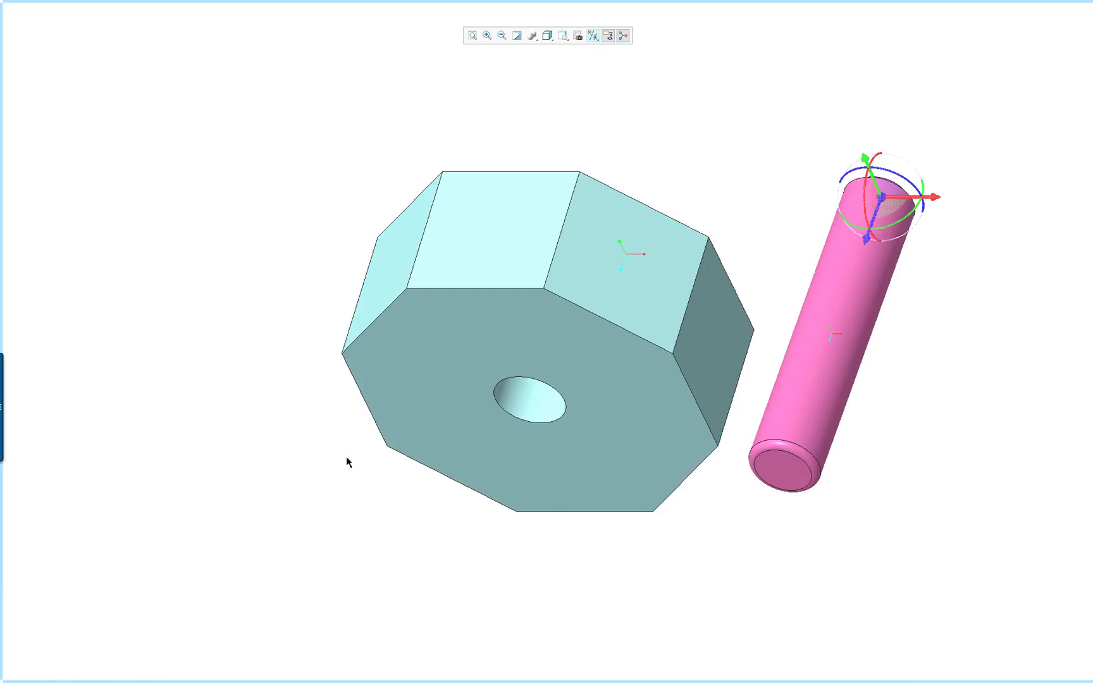
{"action": "mouse_move", "coordinate": [240, 681]}
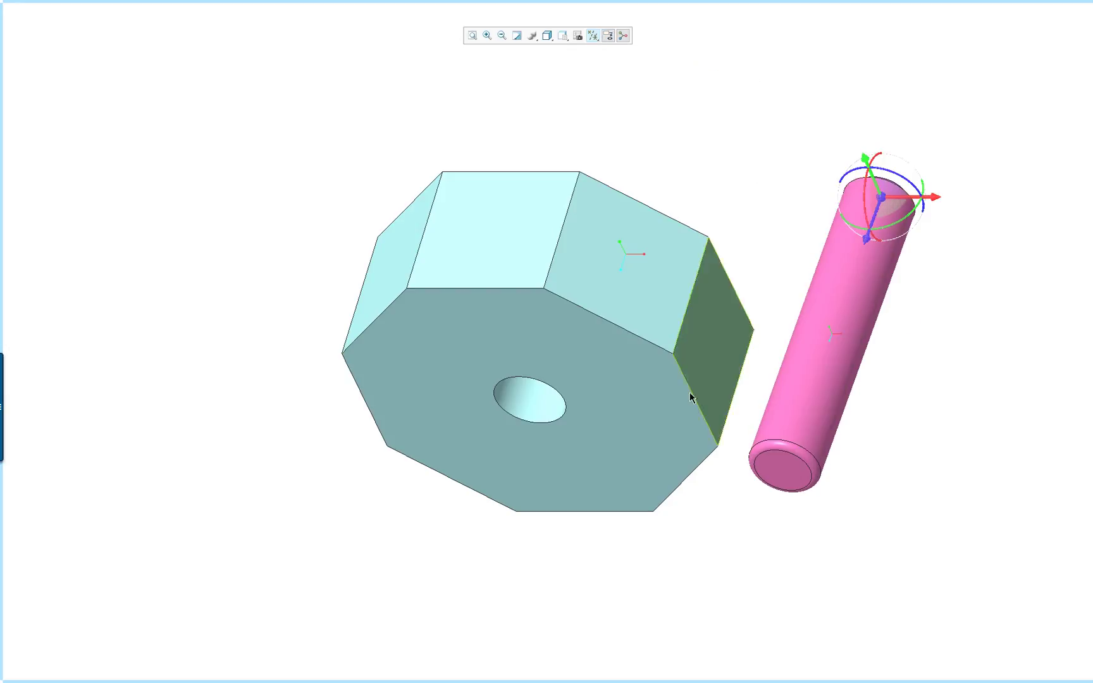
Step: Make the pin Coincident with the hole and its end face flush with the plate face
{"action": "left_click", "coordinate": [811, 400]}
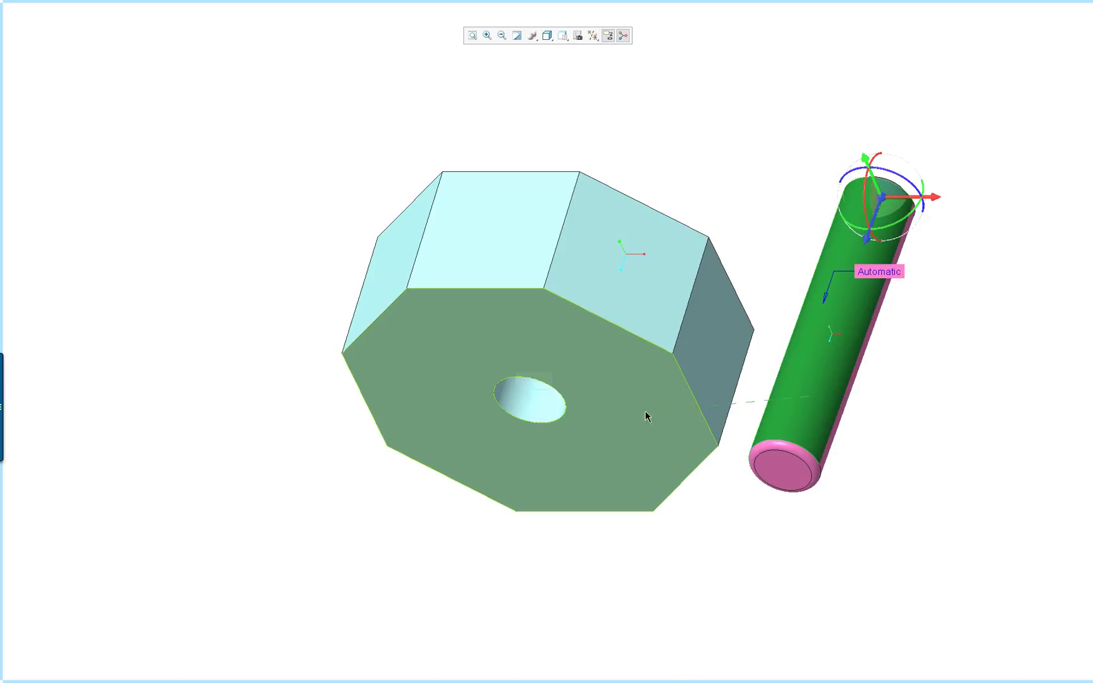
{"action": "left_click", "coordinate": [533, 400]}
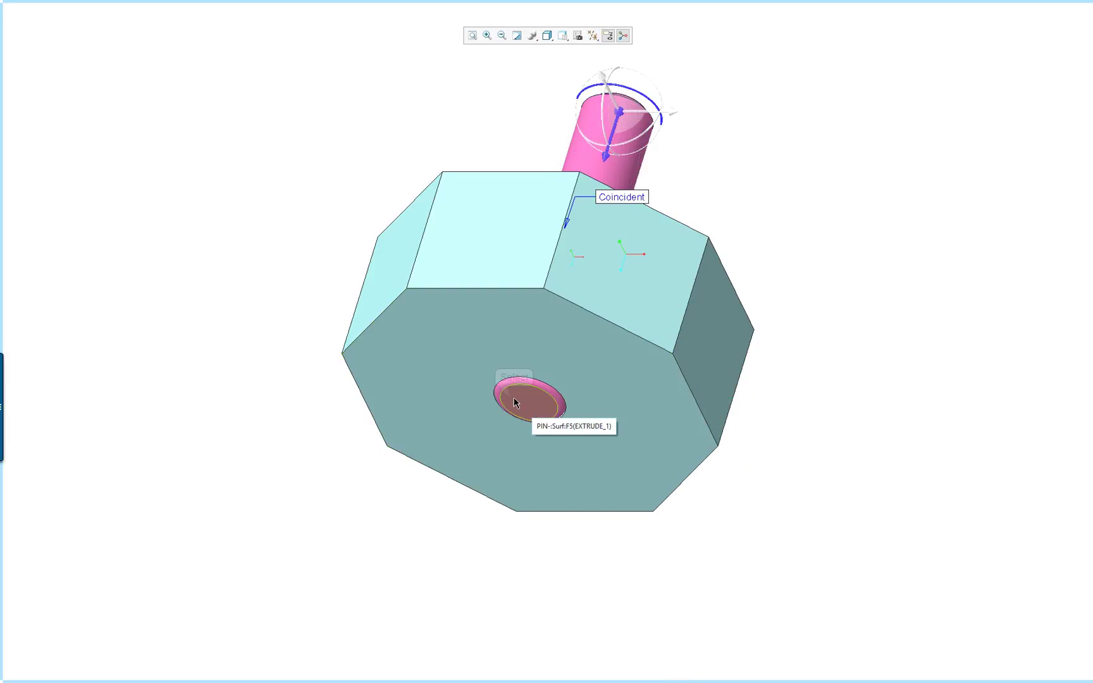
{"action": "left_click", "coordinate": [516, 403]}
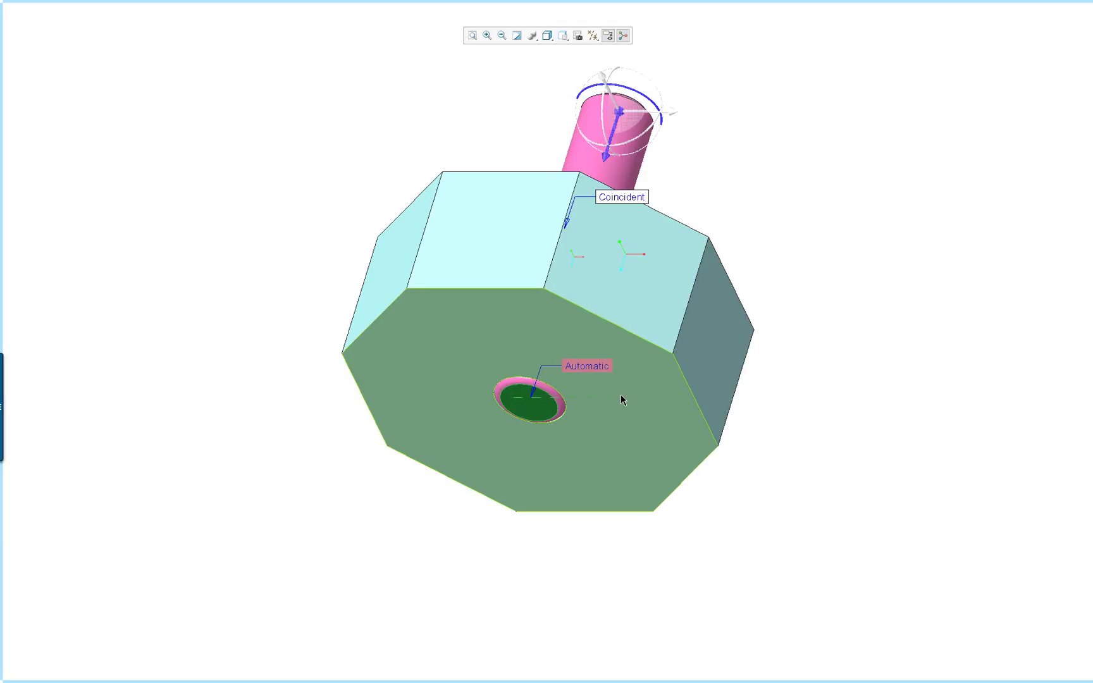
{"action": "left_click", "coordinate": [653, 397]}
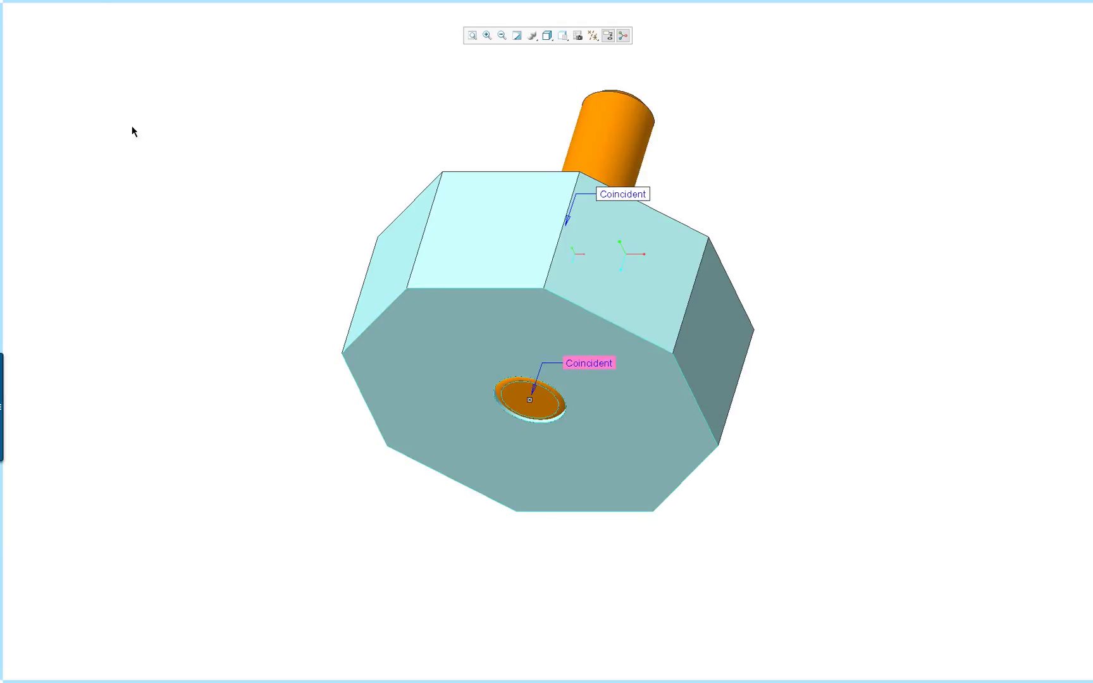
Step: Review both Coincident constraints' references in the Placement tab
{"action": "mouse_move", "coordinate": [106, 15]}
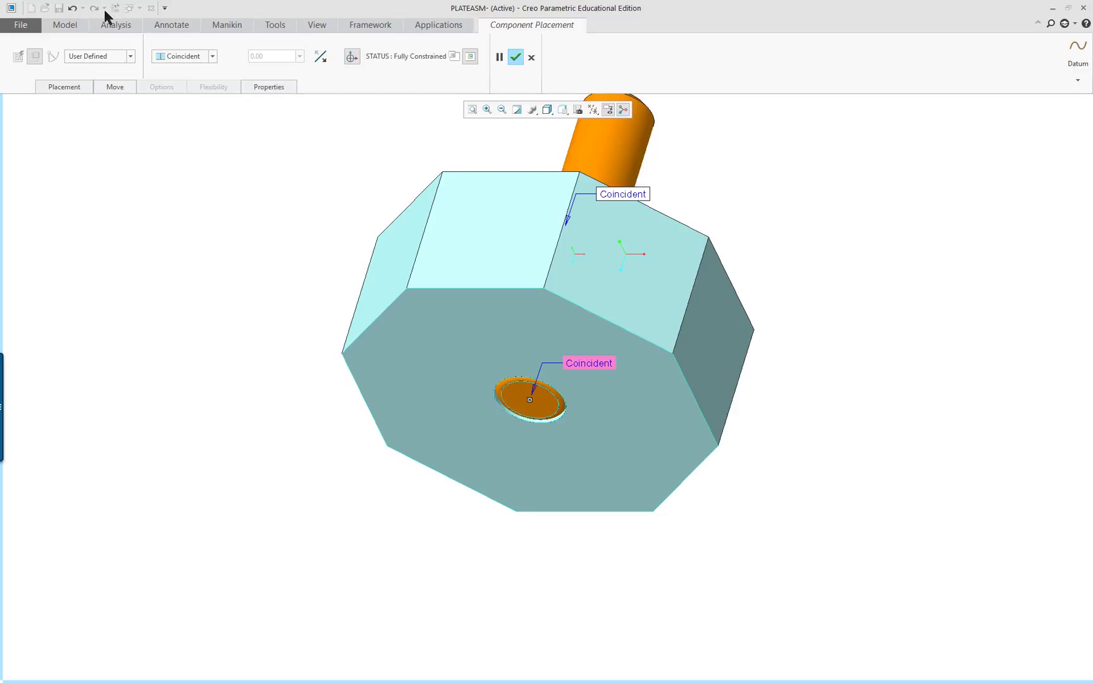
{"action": "left_click", "coordinate": [64, 87]}
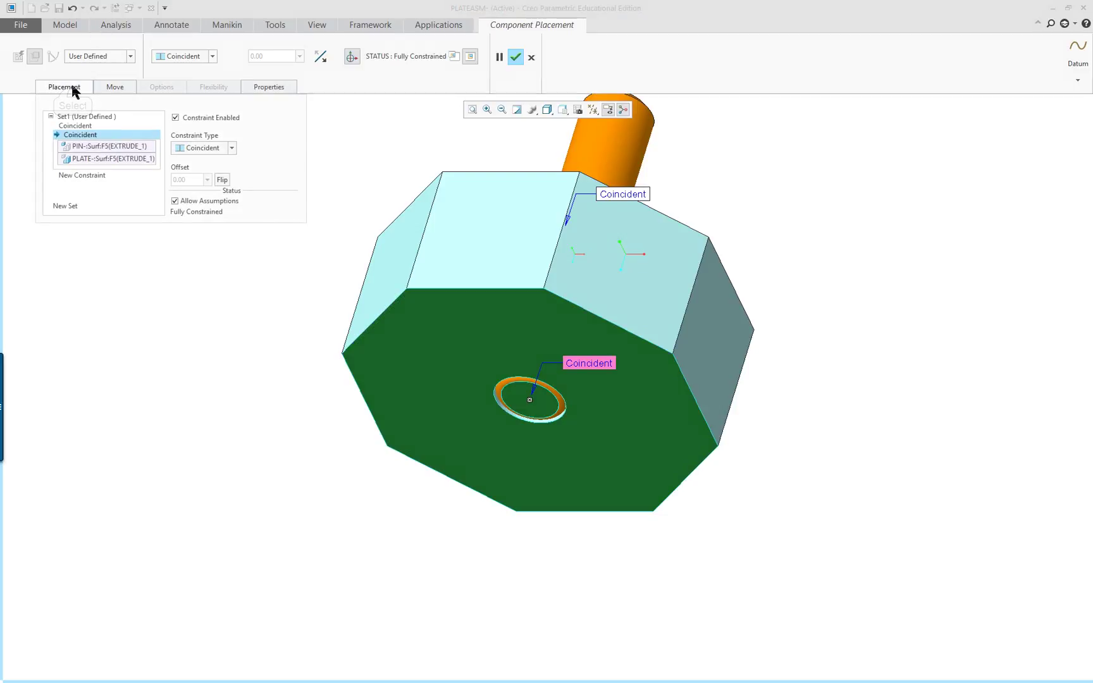
{"action": "left_click", "coordinate": [80, 126]}
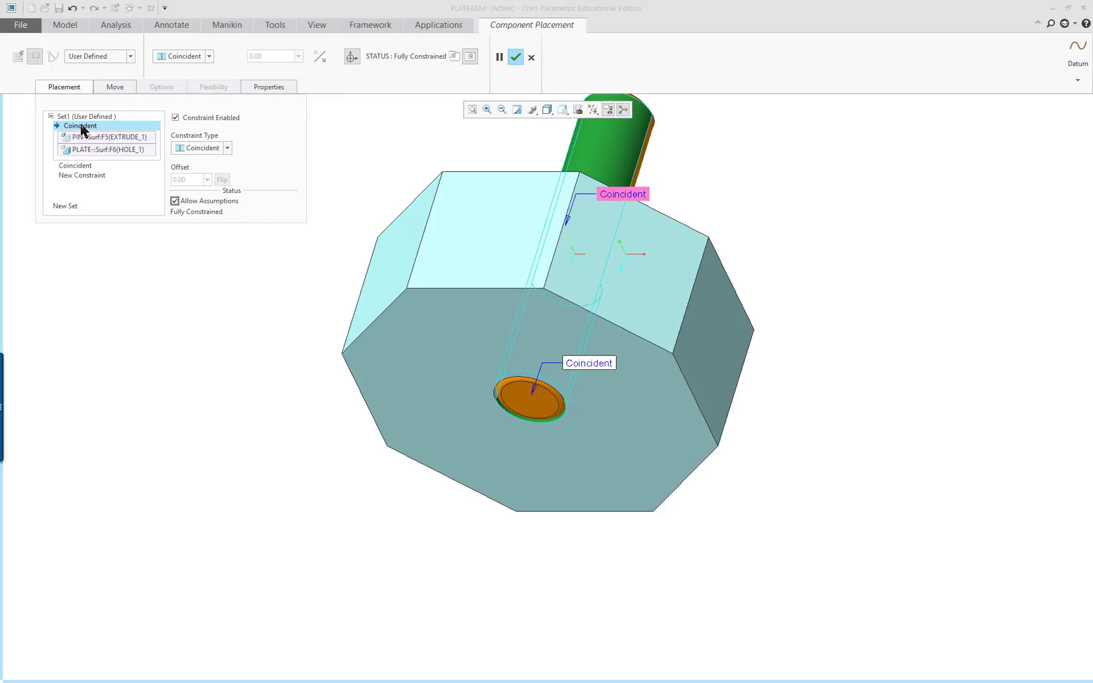
{"action": "left_click", "coordinate": [79, 167]}
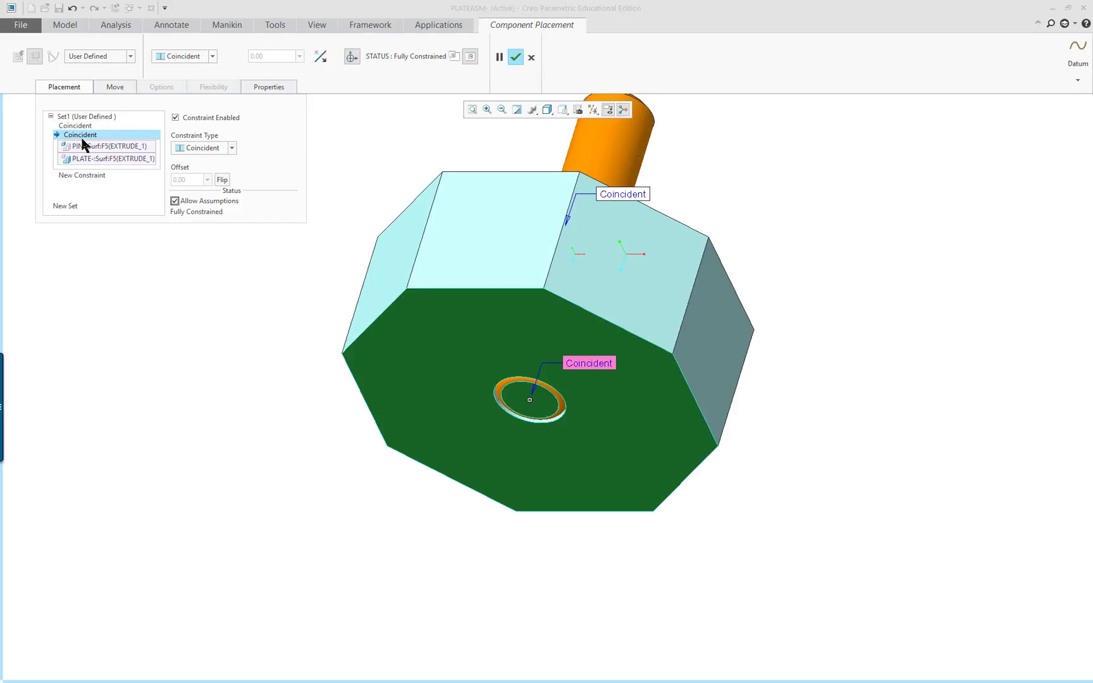
Step: Delete the existing Coincident constraints and drag the pin out to the right of the plate
{"action": "right_click", "coordinate": [84, 148]}
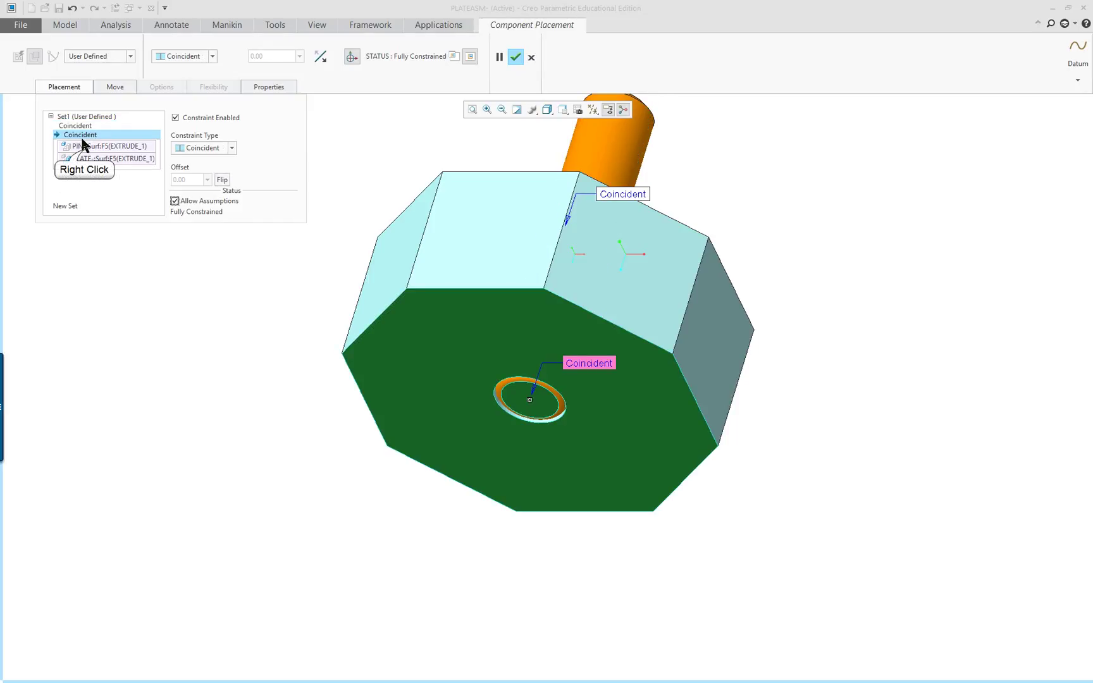
{"action": "left_click", "coordinate": [108, 156]}
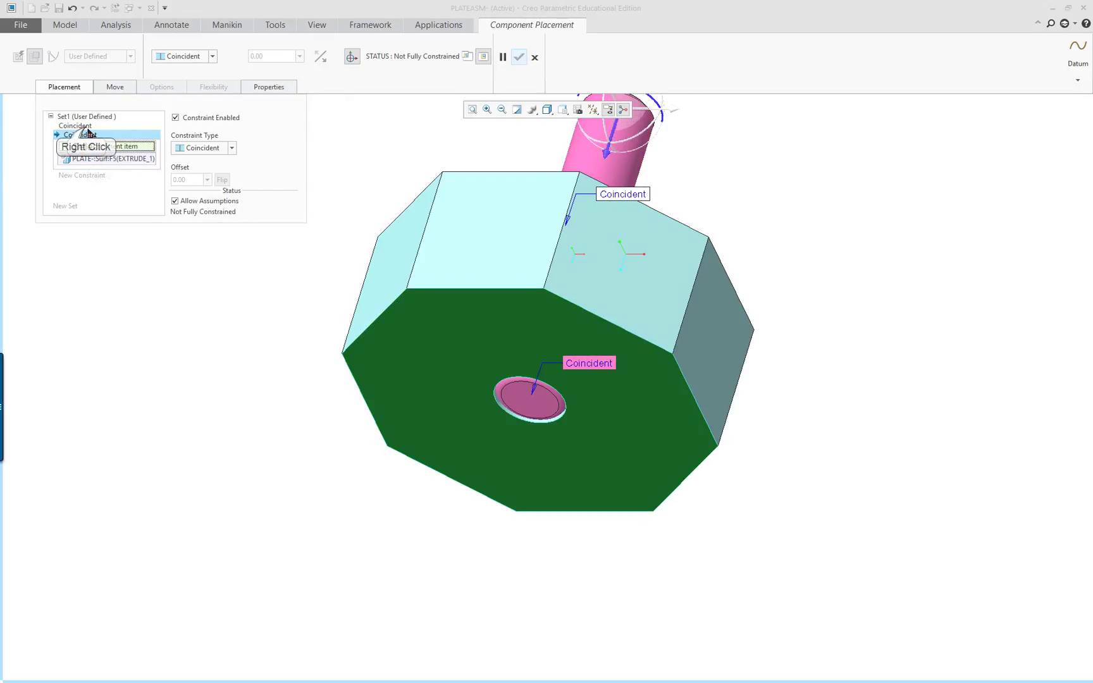
{"action": "right_click", "coordinate": [86, 127]}
{"action": "left_click", "coordinate": [112, 132]}
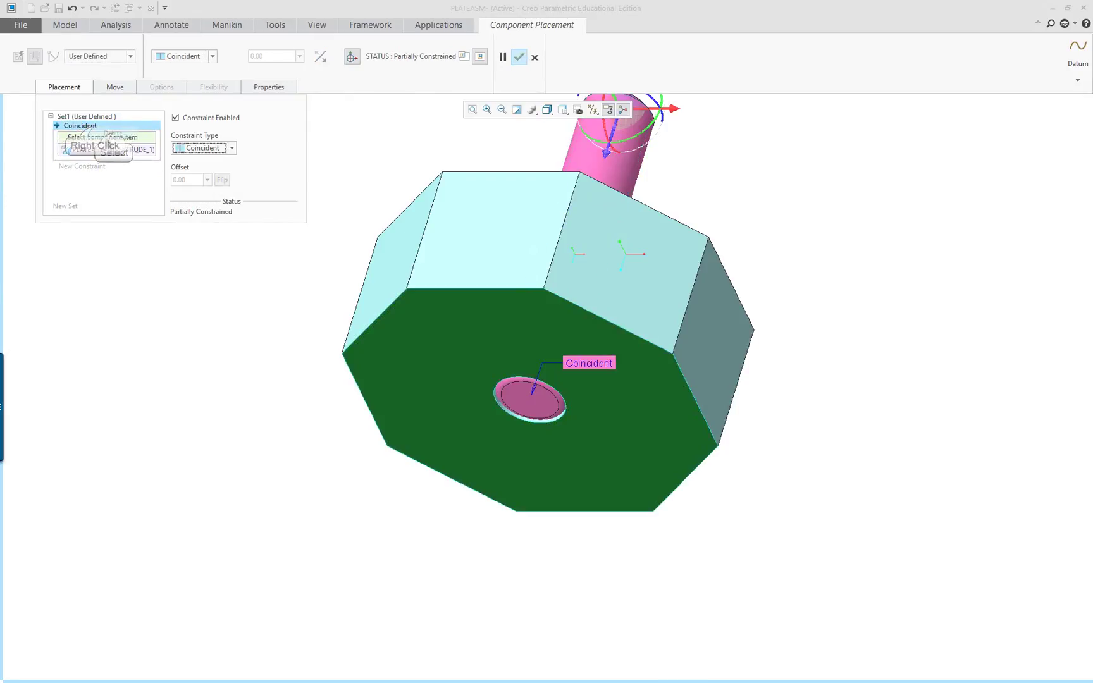
{"action": "right_click", "coordinate": [95, 126]}
{"action": "left_click", "coordinate": [122, 132]}
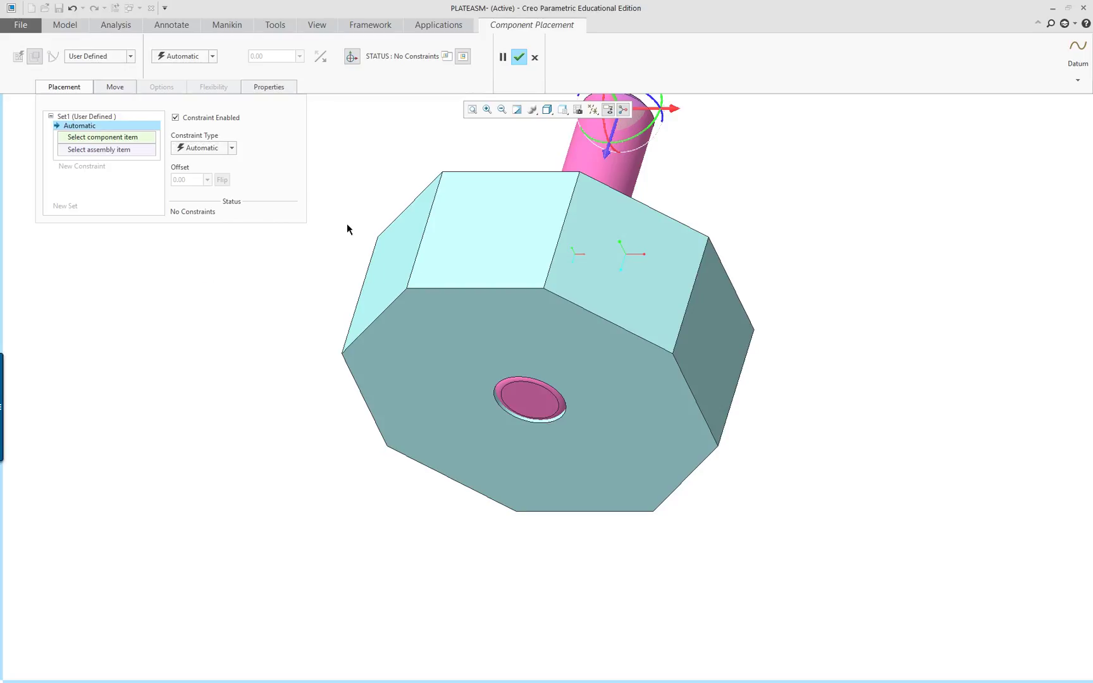
{"action": "scroll", "coordinate": [352, 215], "scroll_direction": "up", "scroll_amount": 2}
{"action": "left_click", "coordinate": [557, 147]}
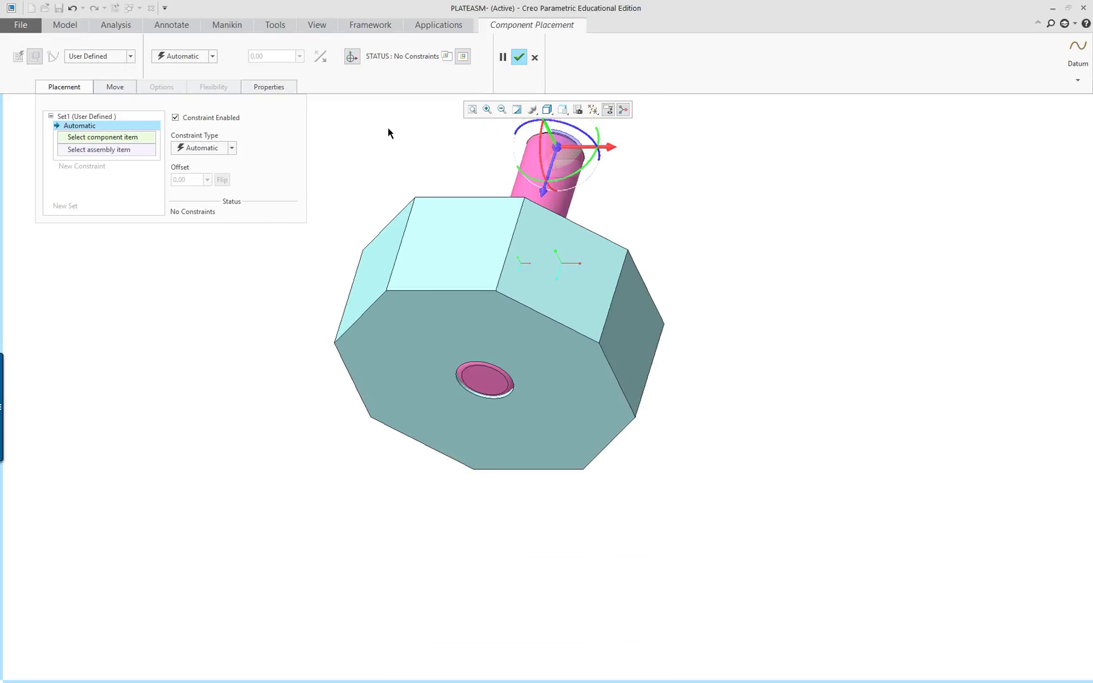
{"action": "left_click_drag", "start_coordinate": [557, 147], "coordinate": [851, 223]}
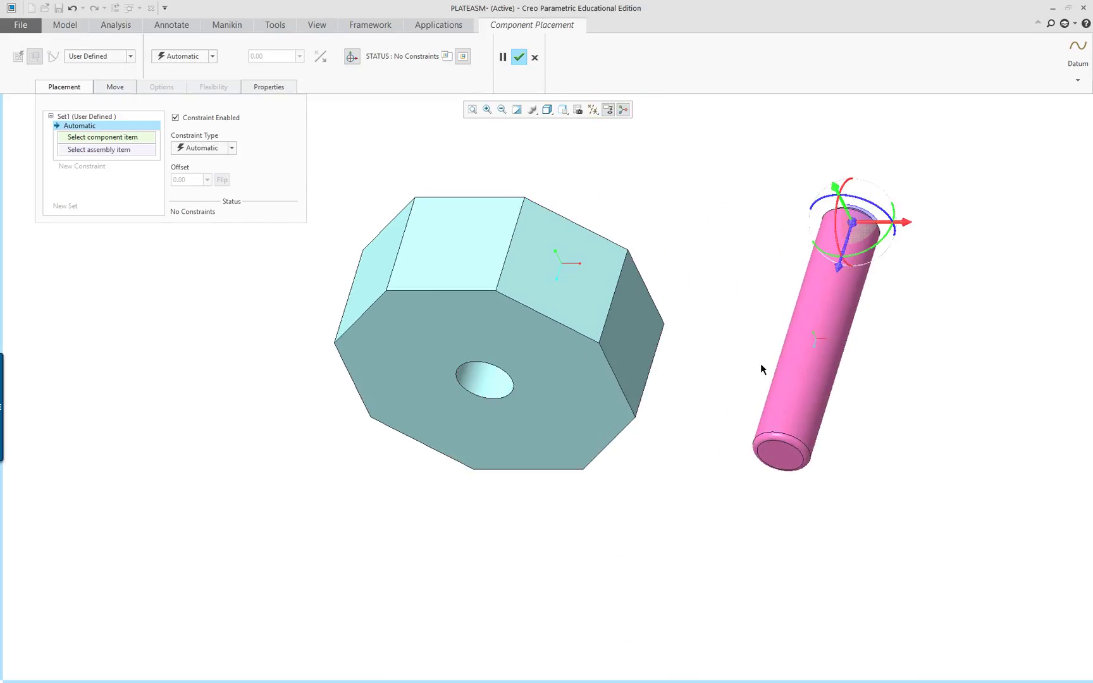
Step: Make the pin's cylindrical surface Coincident with the plate's hole
{"action": "left_click", "coordinate": [75, 97]}
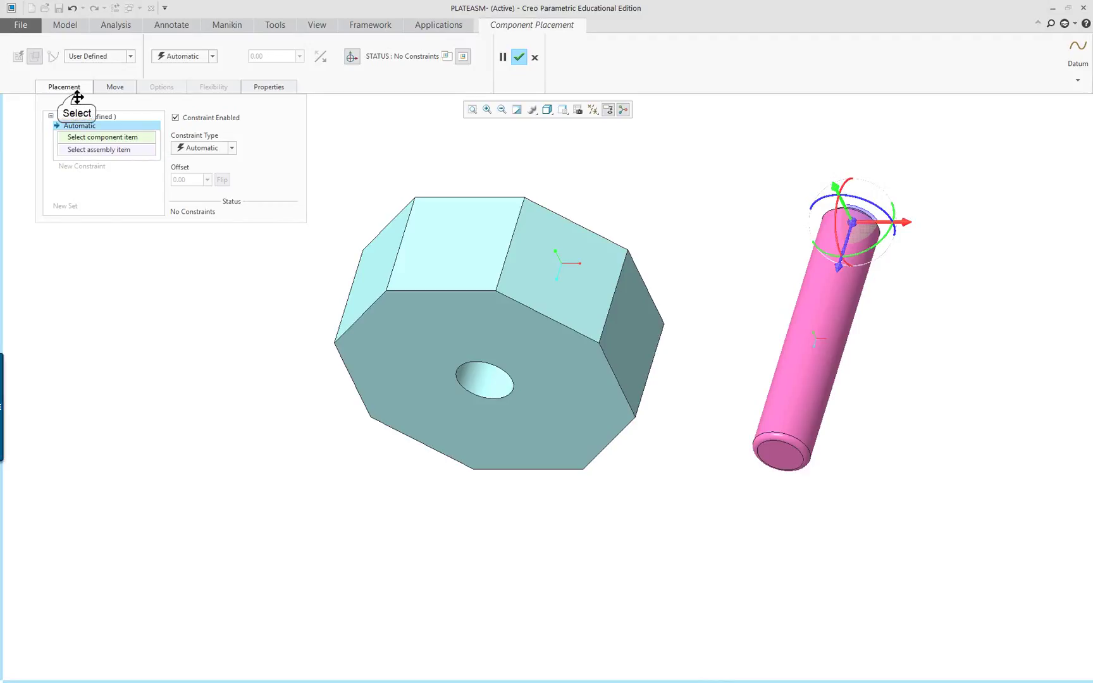
{"action": "left_click", "coordinate": [77, 95]}
{"action": "left_click", "coordinate": [75, 93]}
{"action": "left_click", "coordinate": [66, 89]}
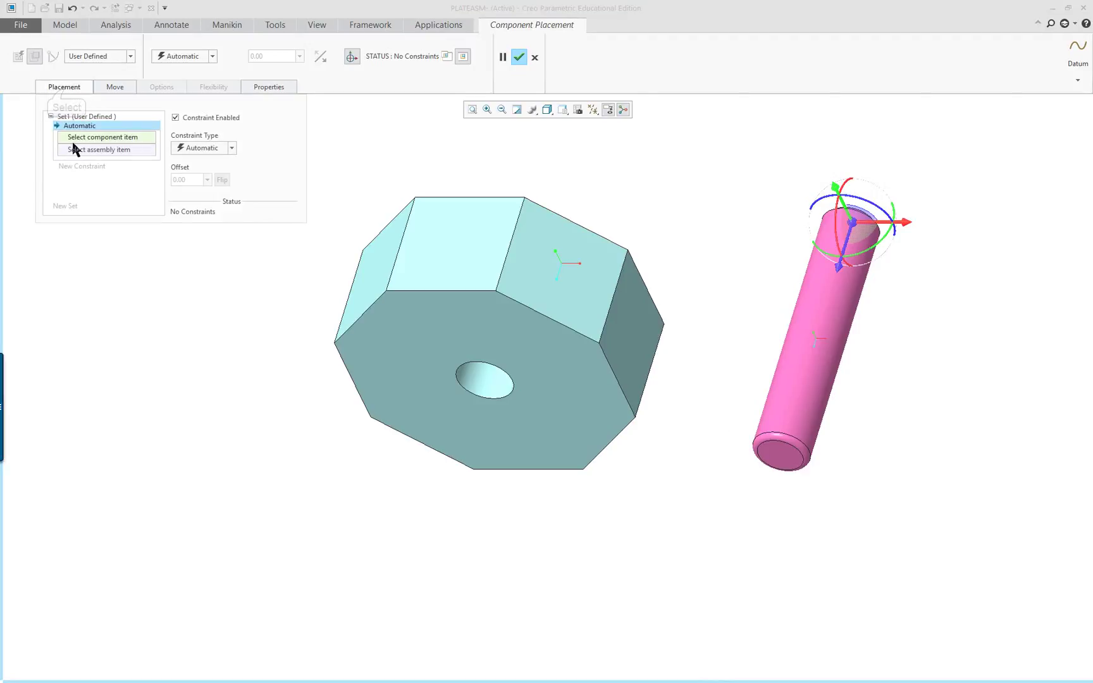
{"action": "left_click", "coordinate": [799, 373]}
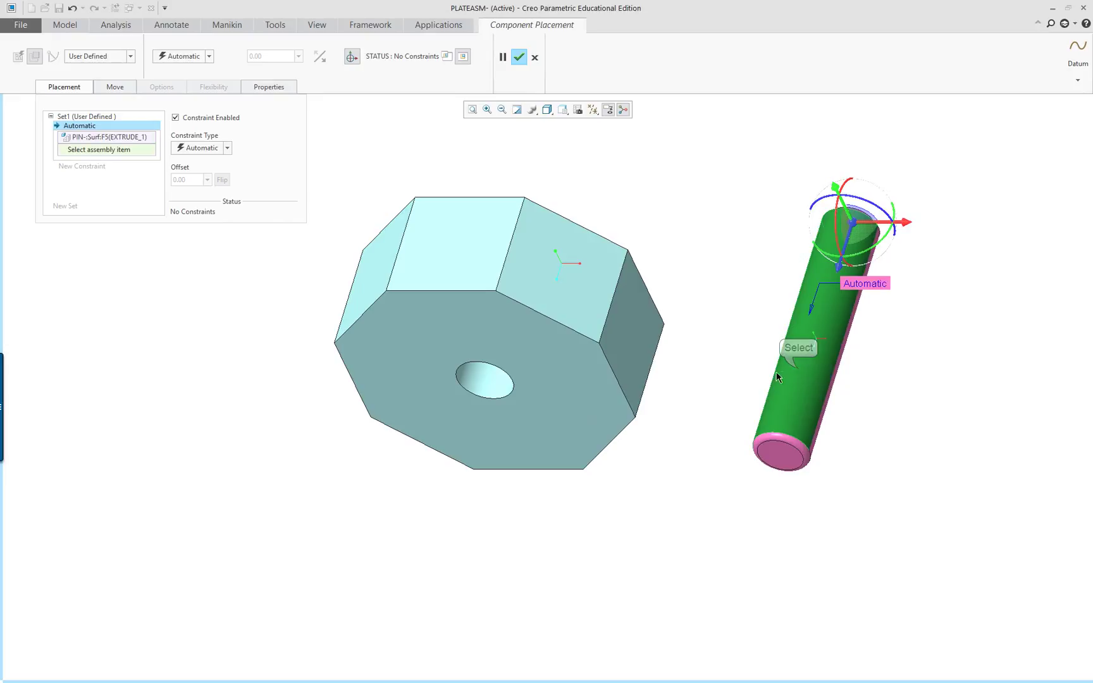
{"action": "left_click", "coordinate": [483, 386]}
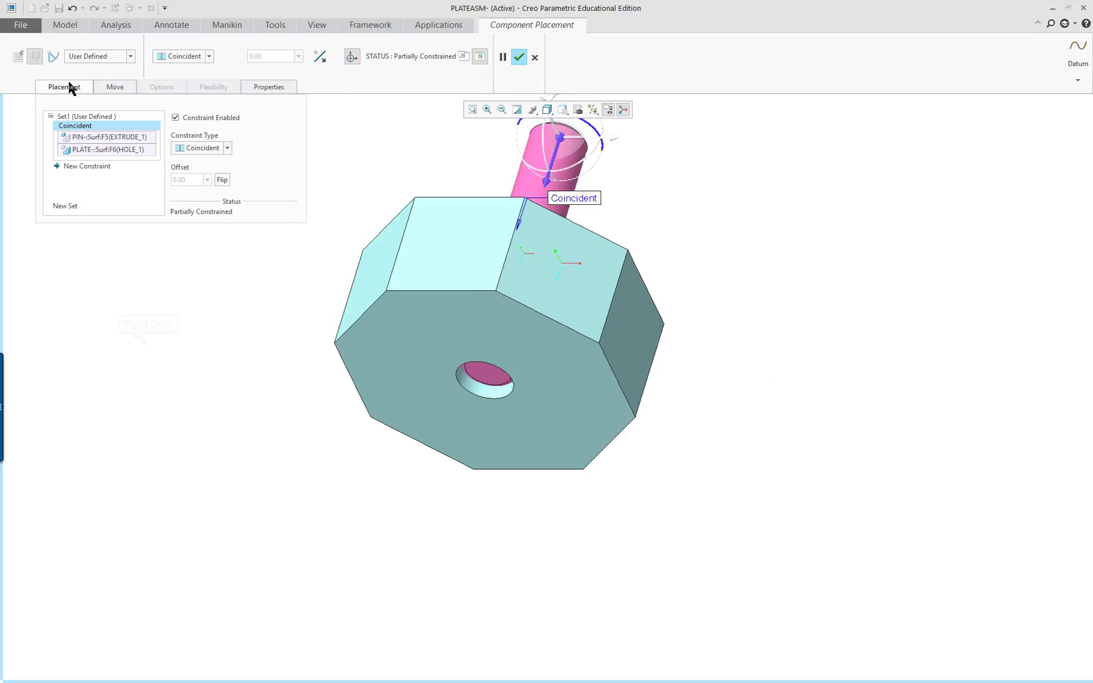
Step: Add a Distance constraint between the pin's end face and the plate's bottom face
{"action": "right_click", "coordinate": [149, 345]}
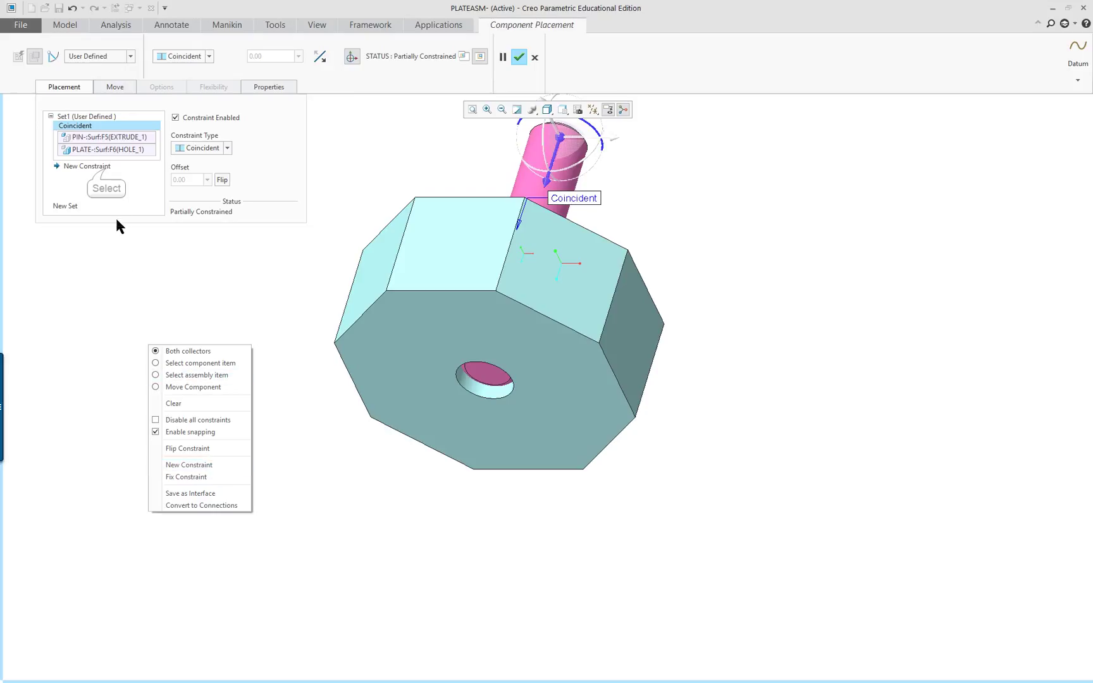
{"action": "left_click", "coordinate": [106, 169]}
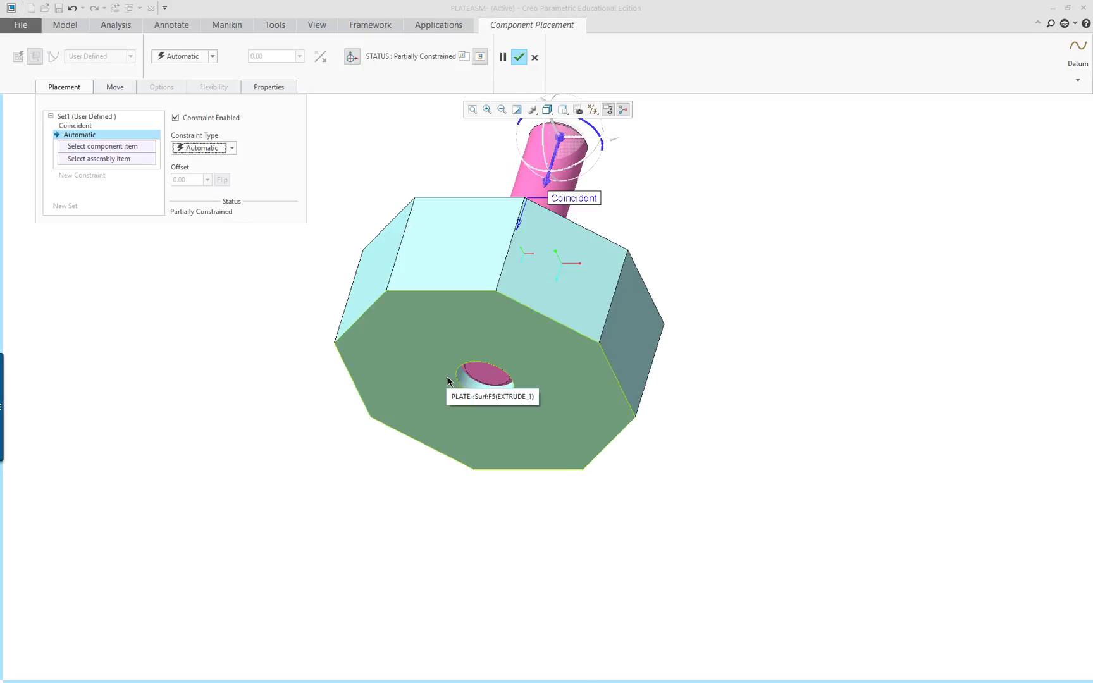
{"action": "left_click", "coordinate": [486, 382]}
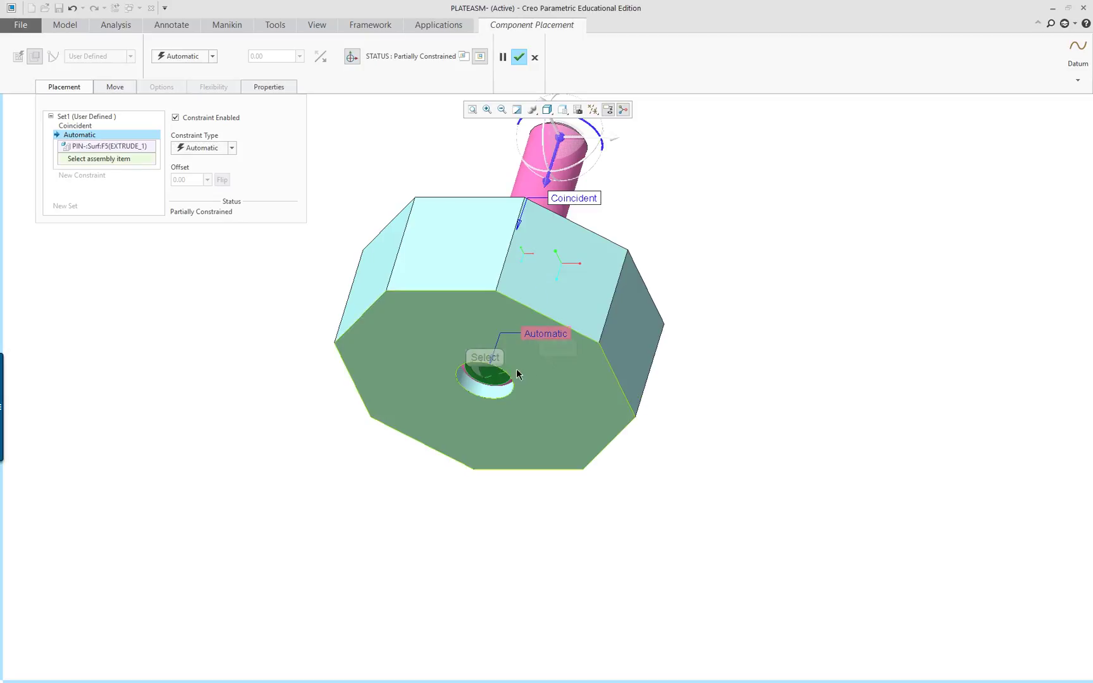
{"action": "left_click", "coordinate": [559, 373]}
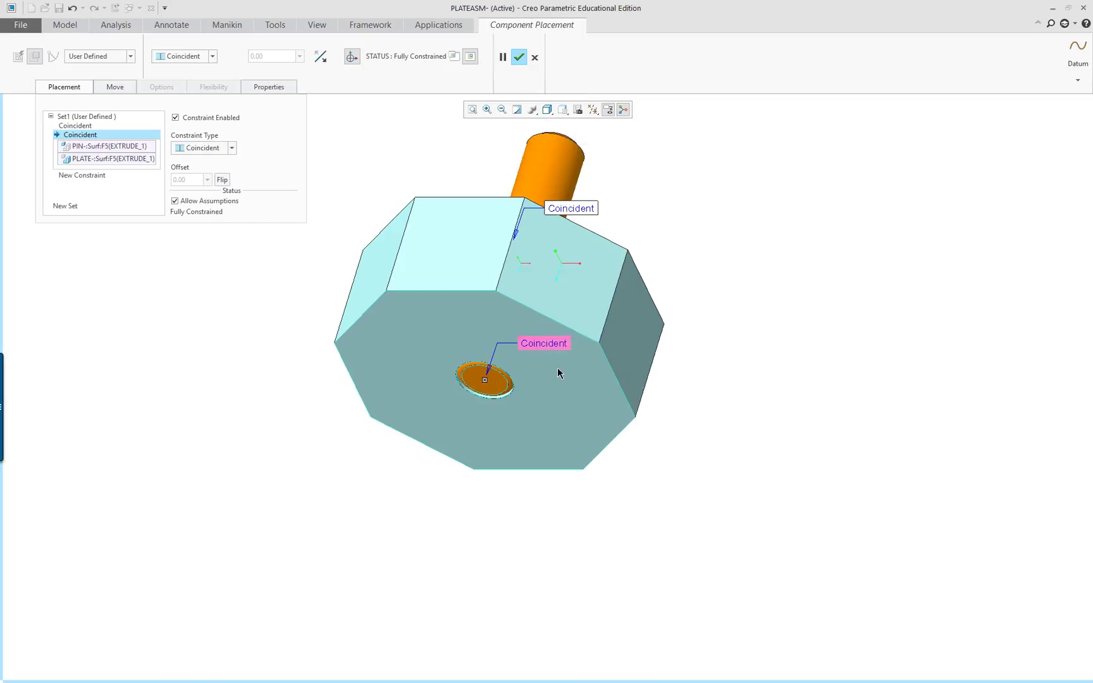
{"action": "right_click", "coordinate": [486, 382]}
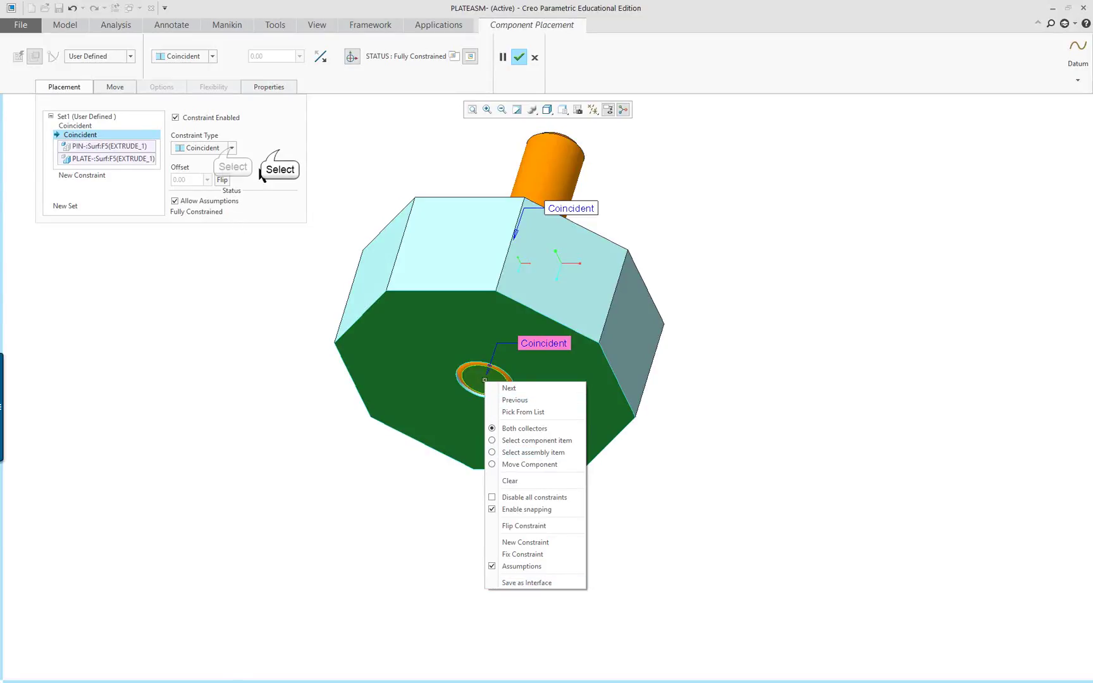
{"action": "left_click", "coordinate": [231, 148]}
{"action": "left_click", "coordinate": [231, 148]}
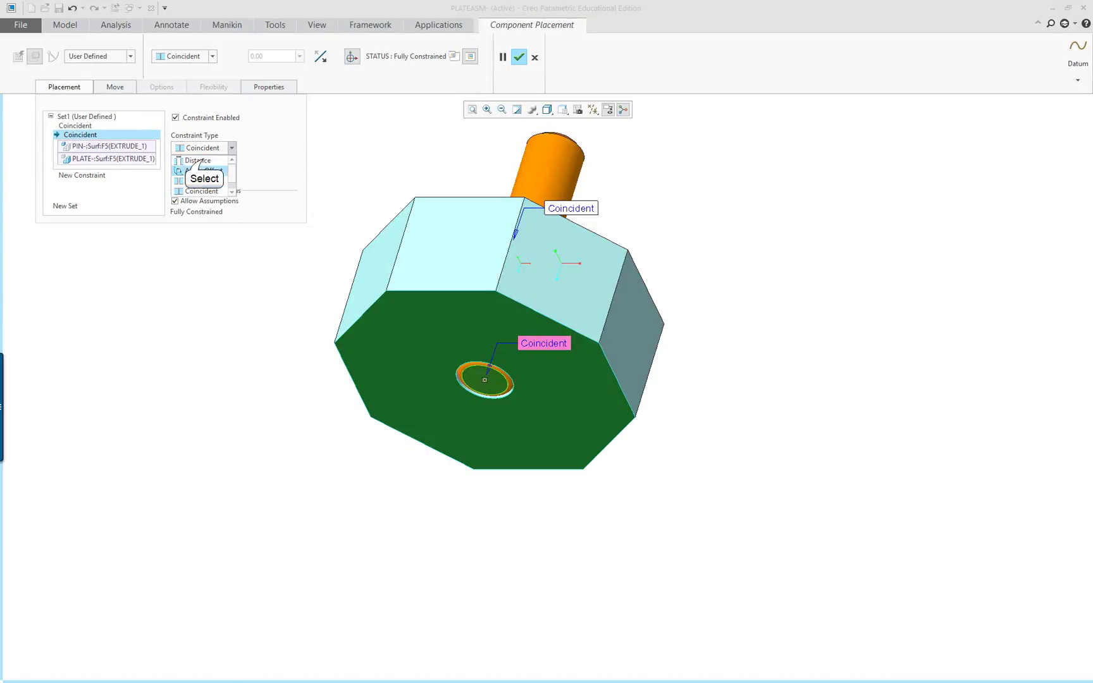
{"action": "left_click", "coordinate": [198, 161]}
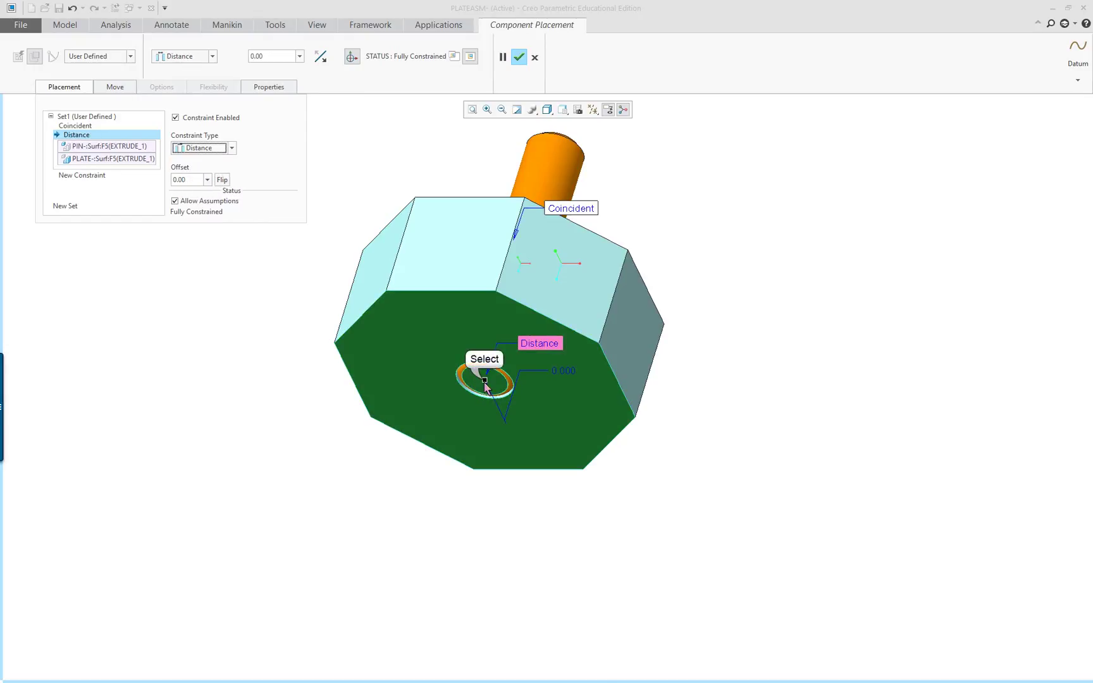
Step: Set the end-face Distance offset to 0.50
{"action": "left_click_drag", "start_coordinate": [485, 381], "coordinate": [478, 406]}
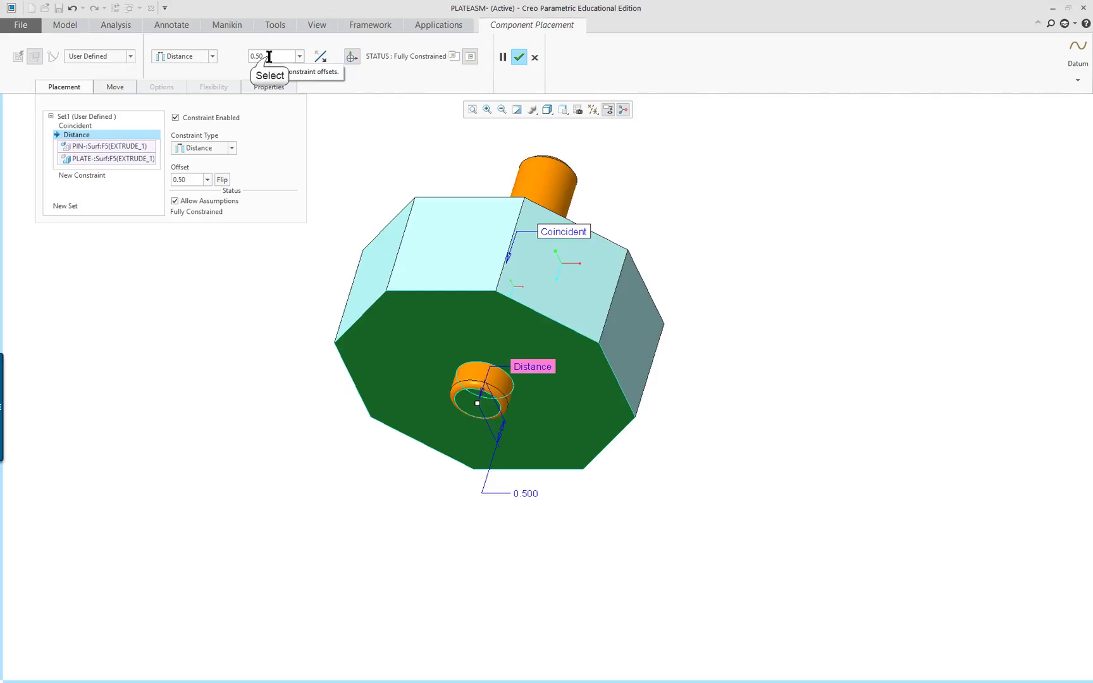
{"action": "double_click", "coordinate": [192, 181]}
{"action": "double_click", "coordinate": [528, 494]}
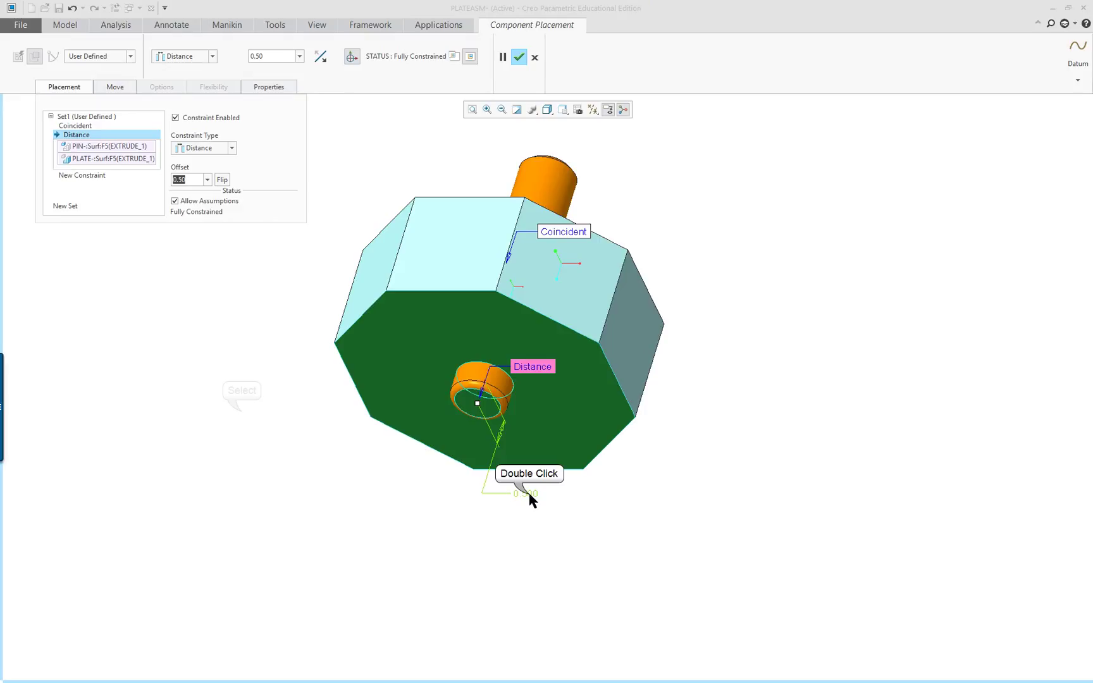
{"action": "left_click", "coordinate": [242, 414]}
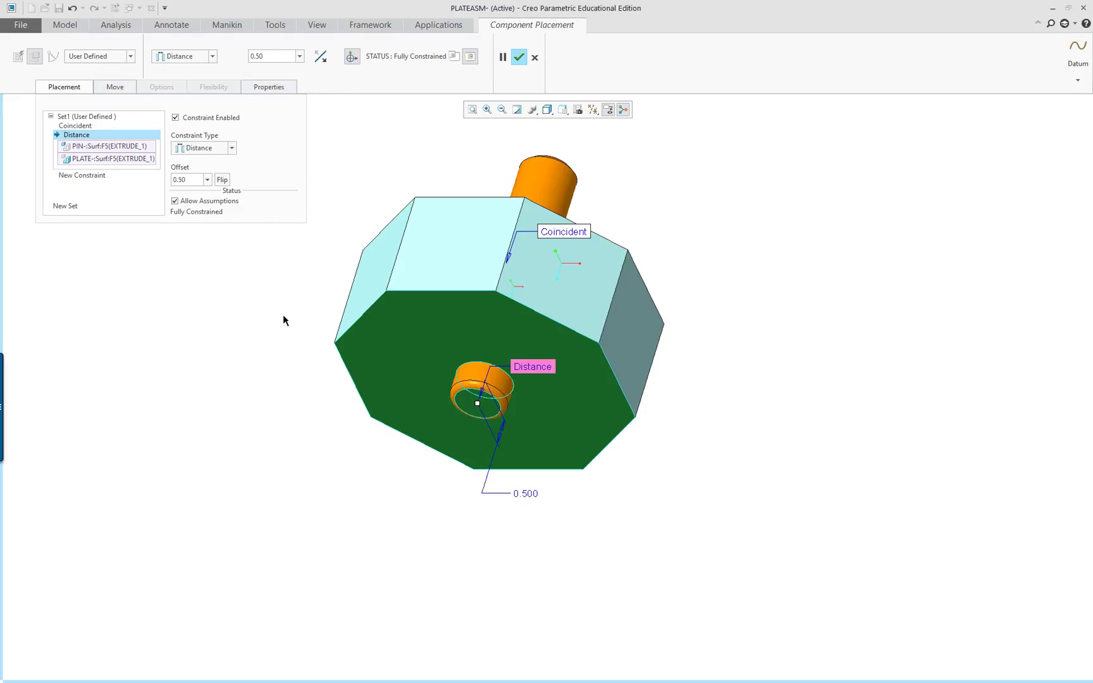
Step: Accept the pin placement and toggle full-screen view on and off
{"action": "left_click", "coordinate": [519, 58]}
{"action": "key", "text": "ctrl+f"}
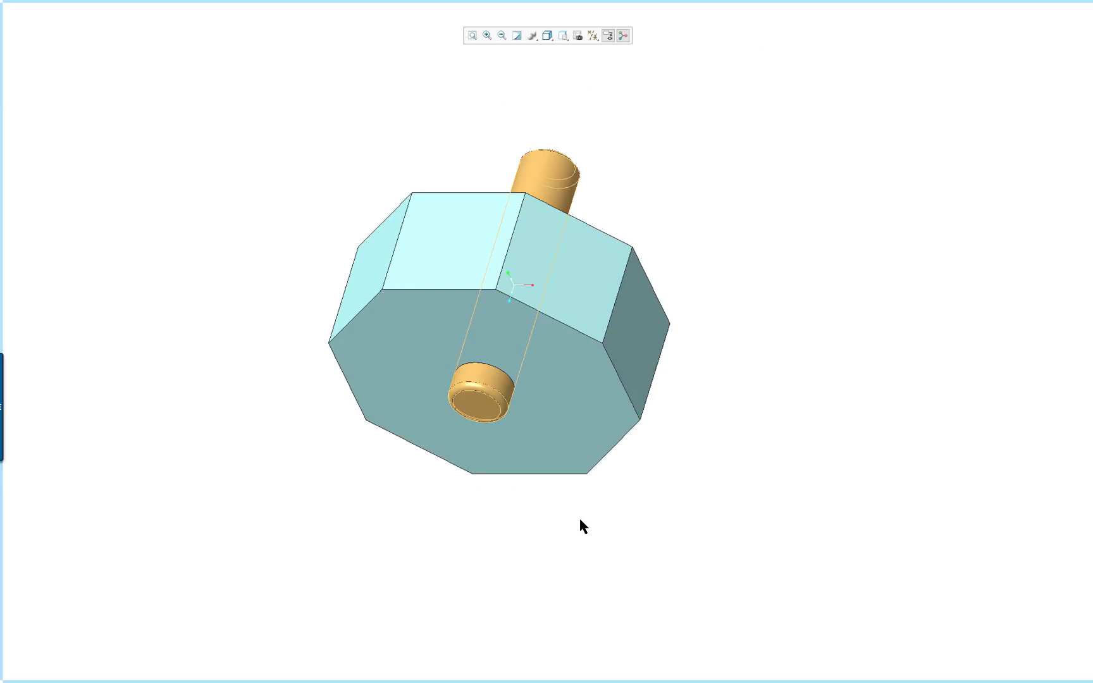
{"action": "key", "text": "ctrl+f"}
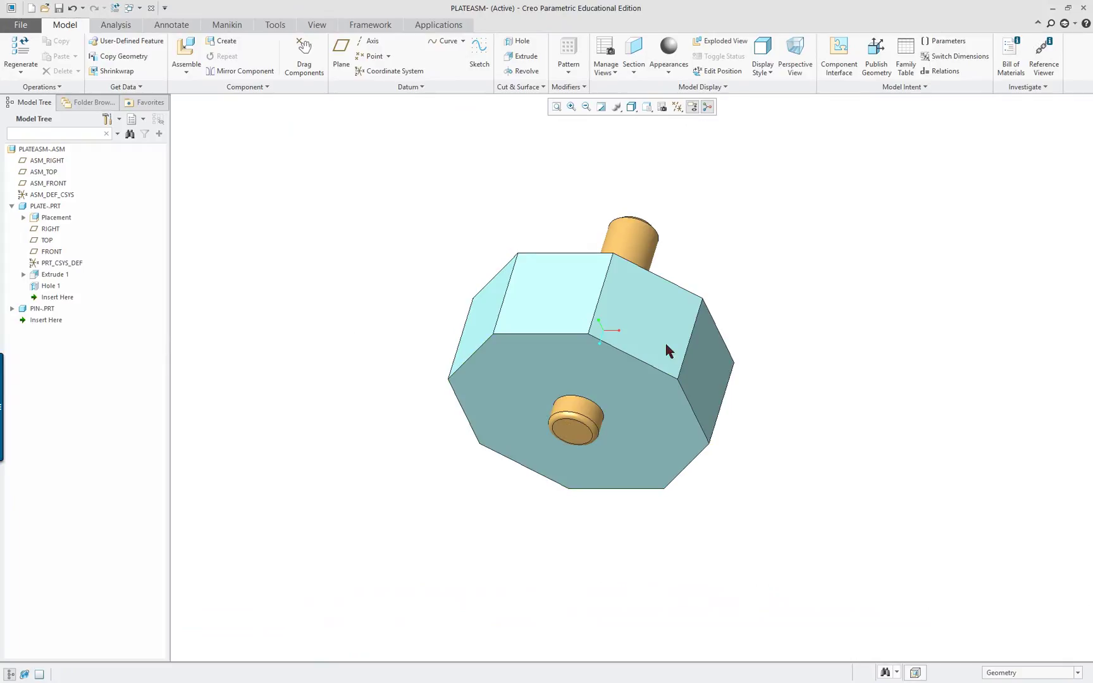
Step: Show all datum planes, axes, points and coordinate systems, then spin the assembly
{"action": "left_click", "coordinate": [677, 106]}
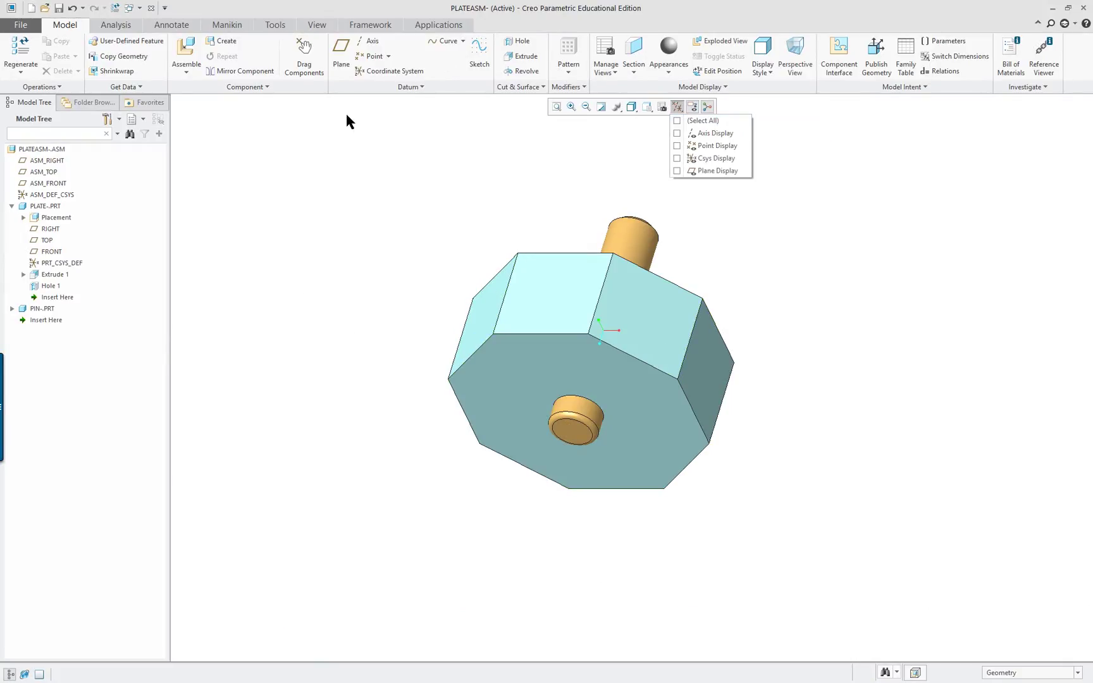
{"action": "left_click", "coordinate": [677, 121]}
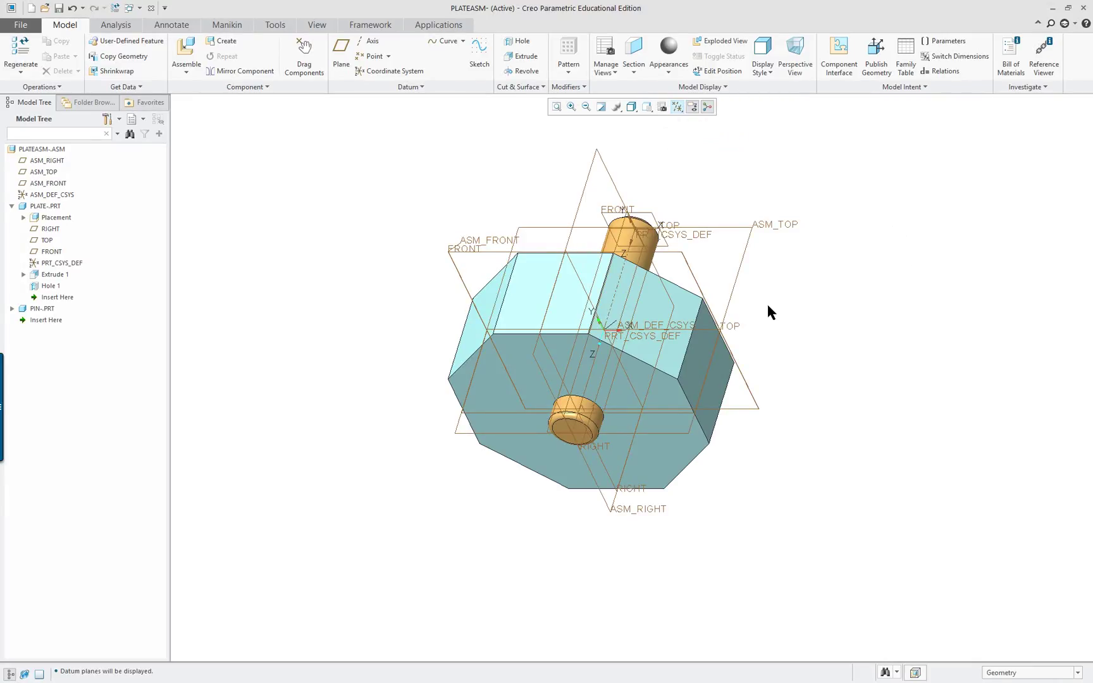
{"action": "mouse_move", "coordinate": [775, 306]}
{"action": "middle_mouse_down"}
{"action": "mouse_move", "coordinate": [936, 259]}
{"action": "mouse_move", "coordinate": [759, 276]}
{"action": "mouse_move", "coordinate": [769, 279]}
{"action": "middle_mouse_up"}
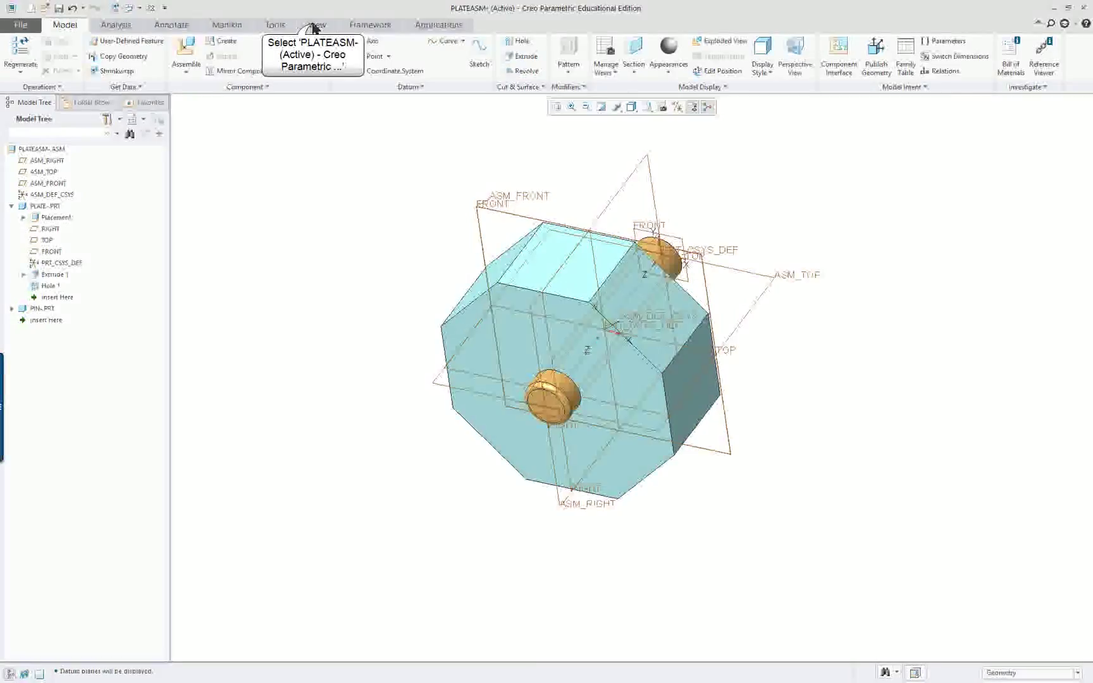
Step: Temporarily shade the assembly, refit and repaint it, then restore the standard orientation
{"action": "left_click", "coordinate": [316, 24]}
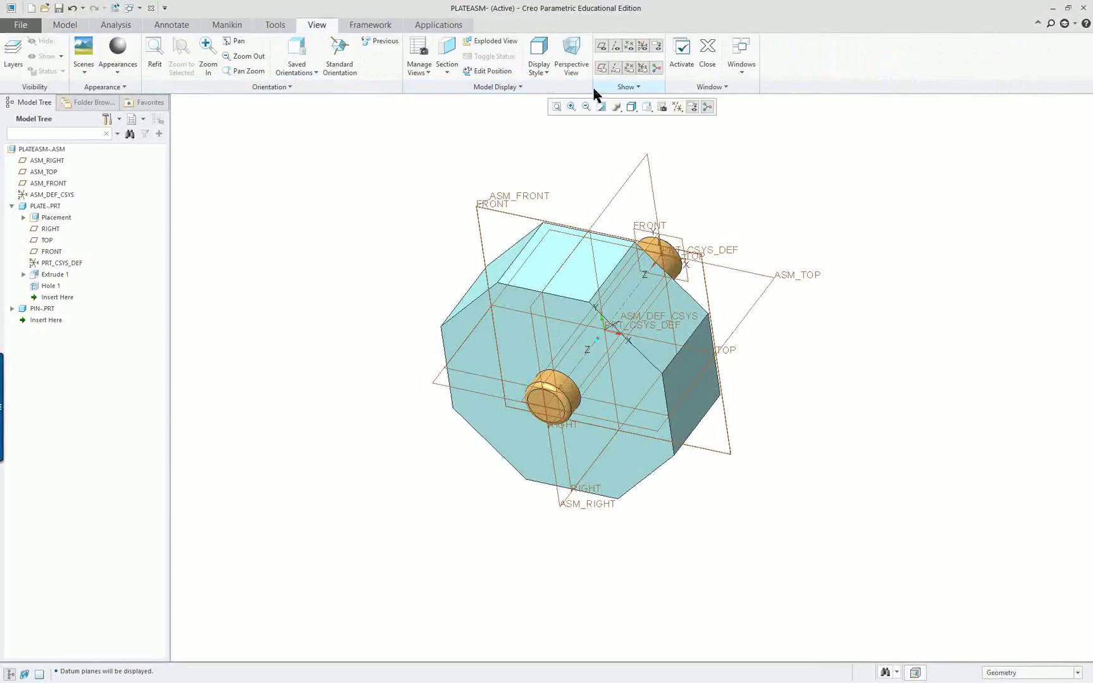
{"action": "left_click", "coordinate": [519, 87]}
{"action": "left_click", "coordinate": [480, 127]}
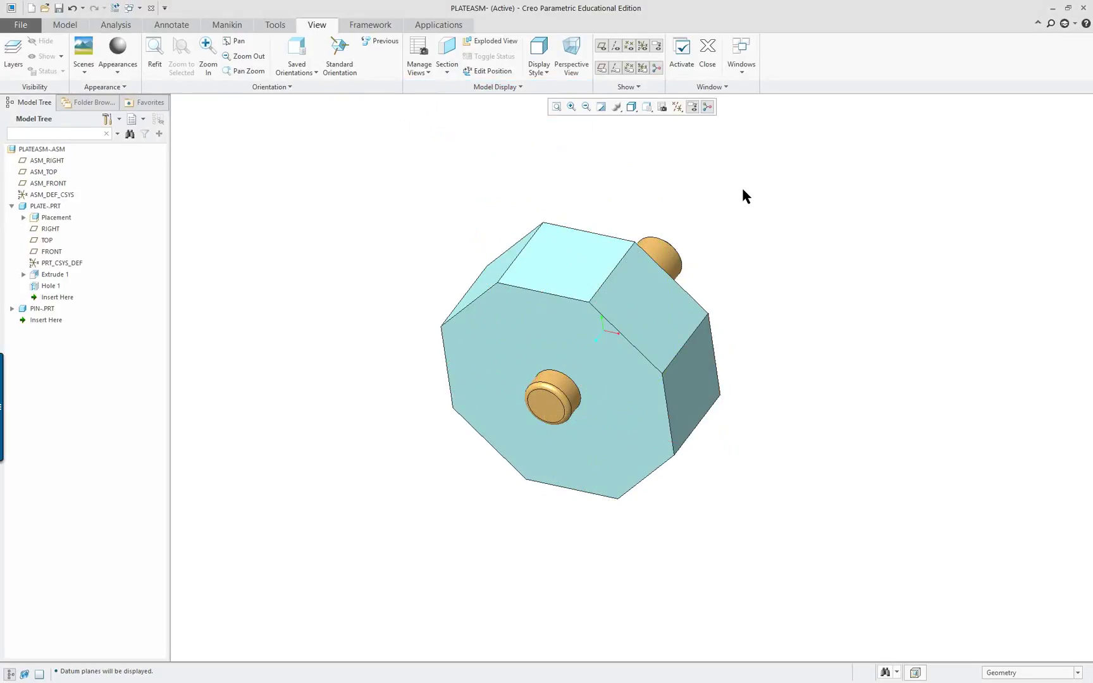
{"action": "left_click", "coordinate": [556, 106]}
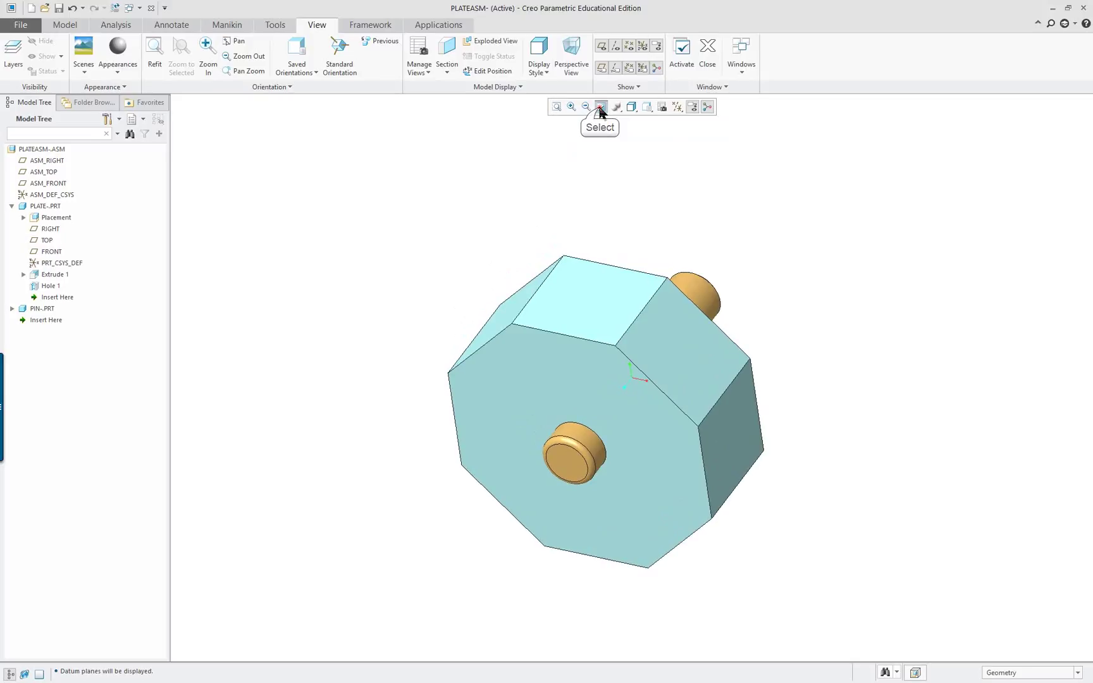
{"action": "left_click", "coordinate": [601, 108]}
{"action": "right_click", "coordinate": [795, 167]}
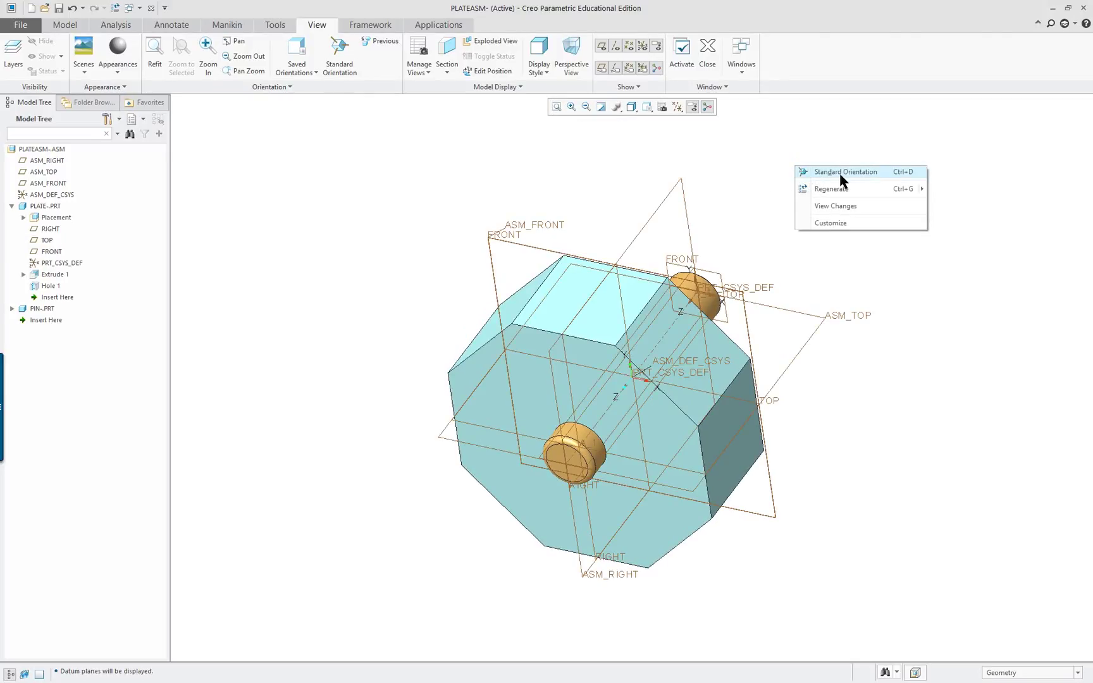
{"action": "left_click", "coordinate": [846, 176]}
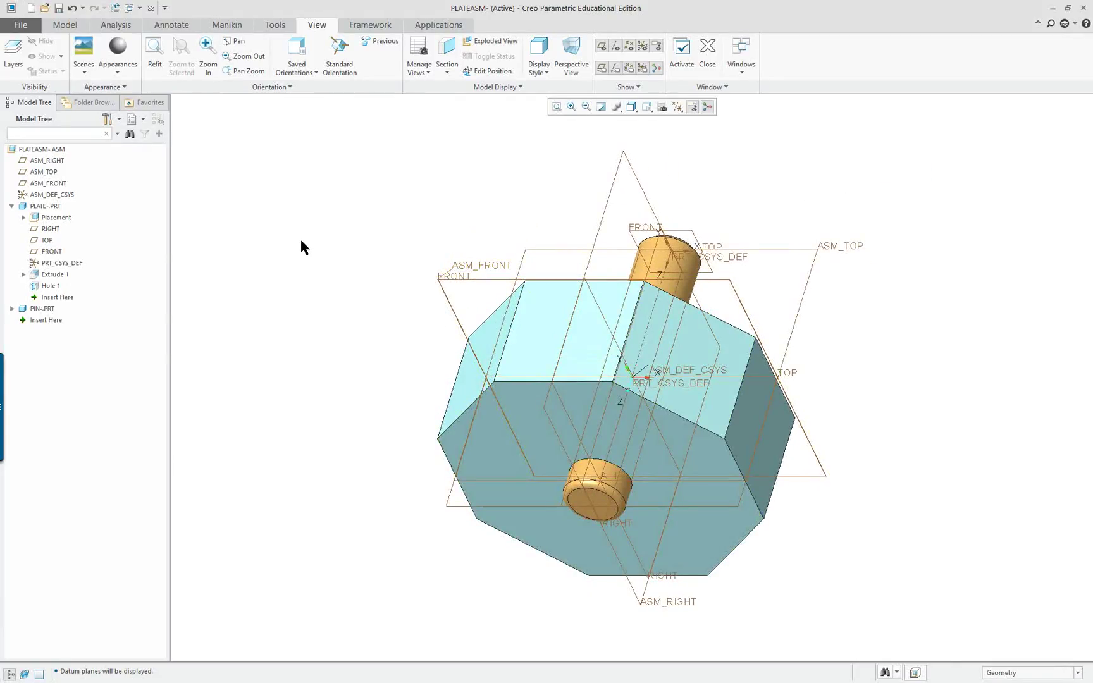
Step: Make Isometric the default model orientation in Model Display options, without saving the configuration file
{"action": "left_click", "coordinate": [24, 27]}
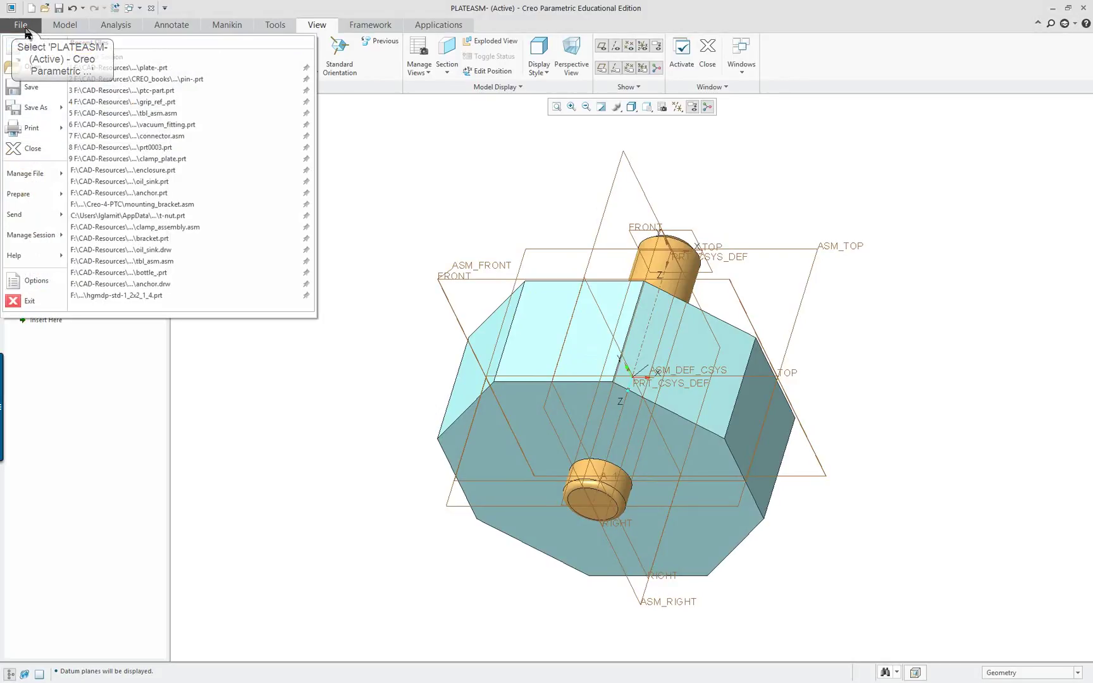
{"action": "left_click", "coordinate": [44, 283]}
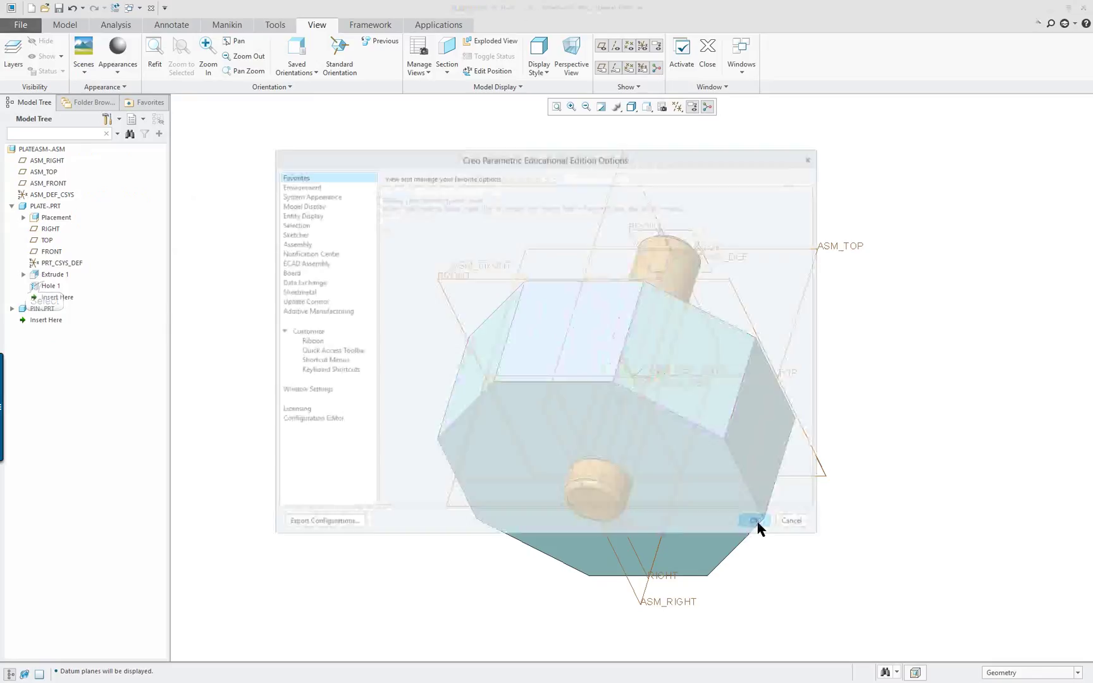
{"action": "left_click", "coordinate": [309, 207]}
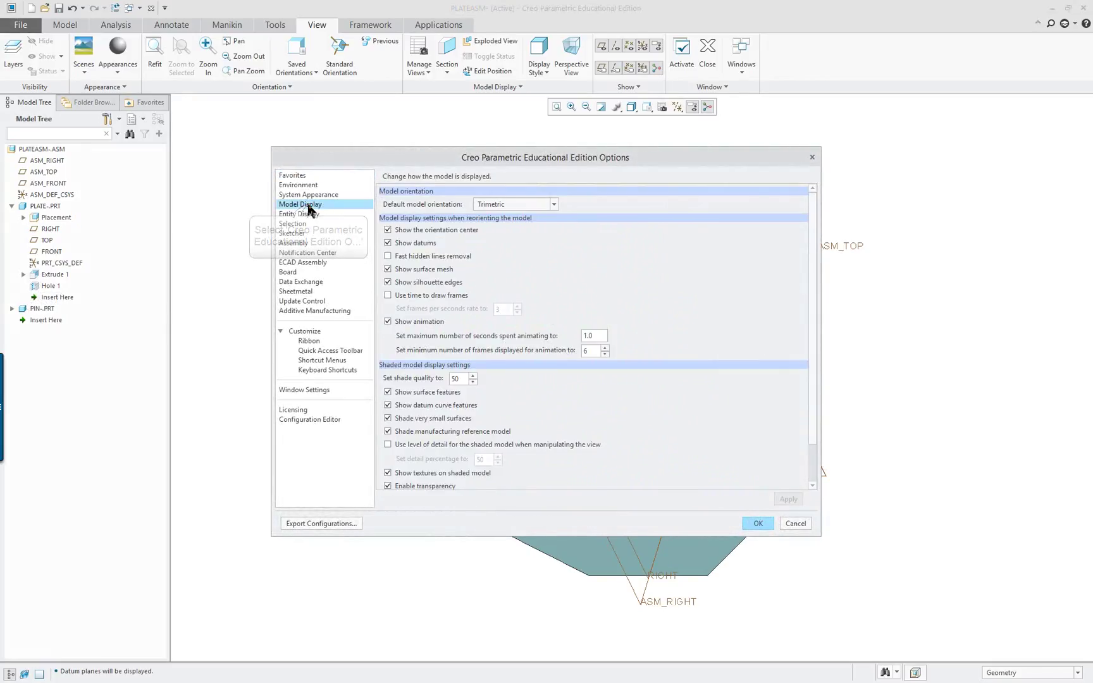
{"action": "left_click", "coordinate": [522, 207]}
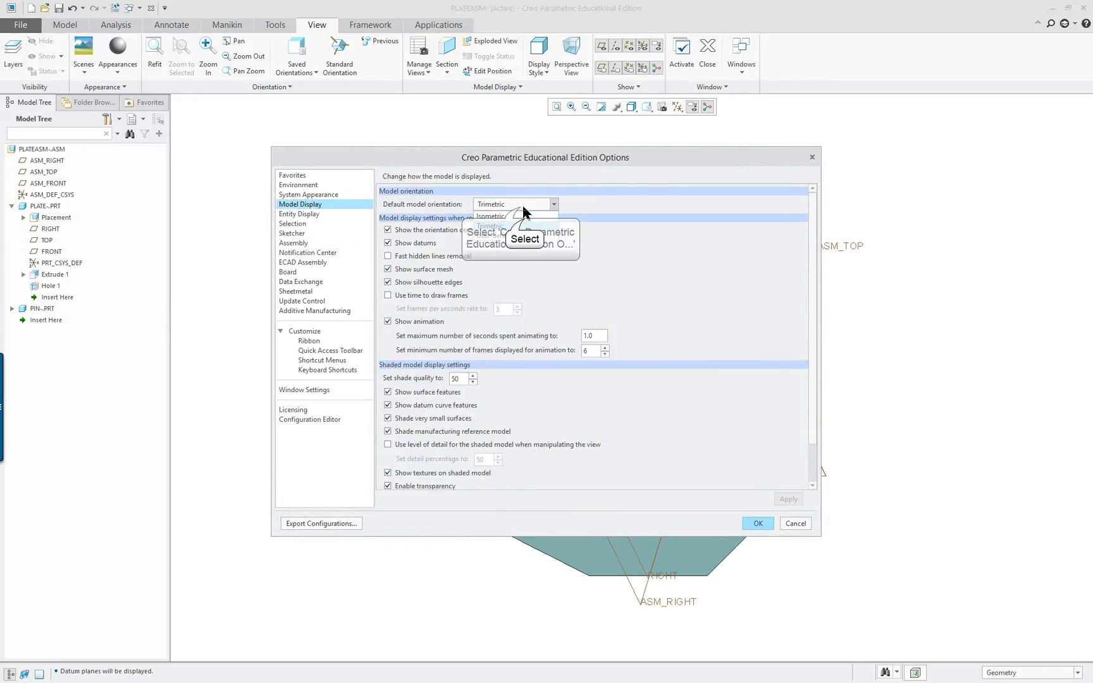
{"action": "left_click", "coordinate": [491, 216]}
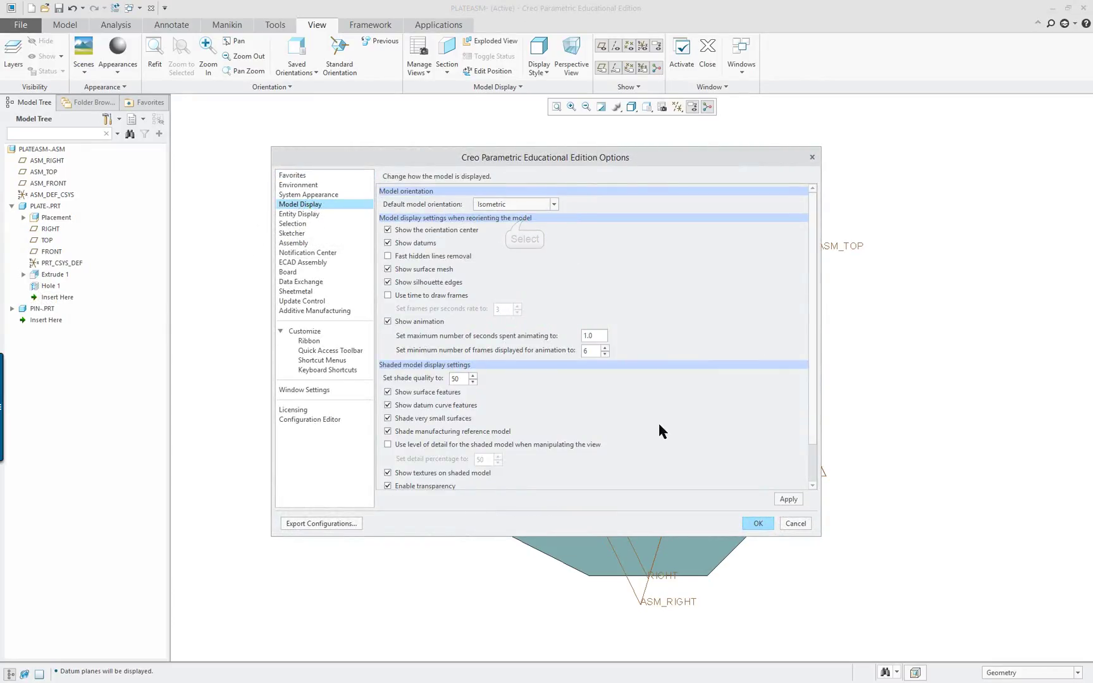
{"action": "left_click", "coordinate": [789, 499]}
{"action": "left_click_drag", "start_coordinate": [743, 160], "coordinate": [543, 120]}
{"action": "left_click", "coordinate": [557, 482]}
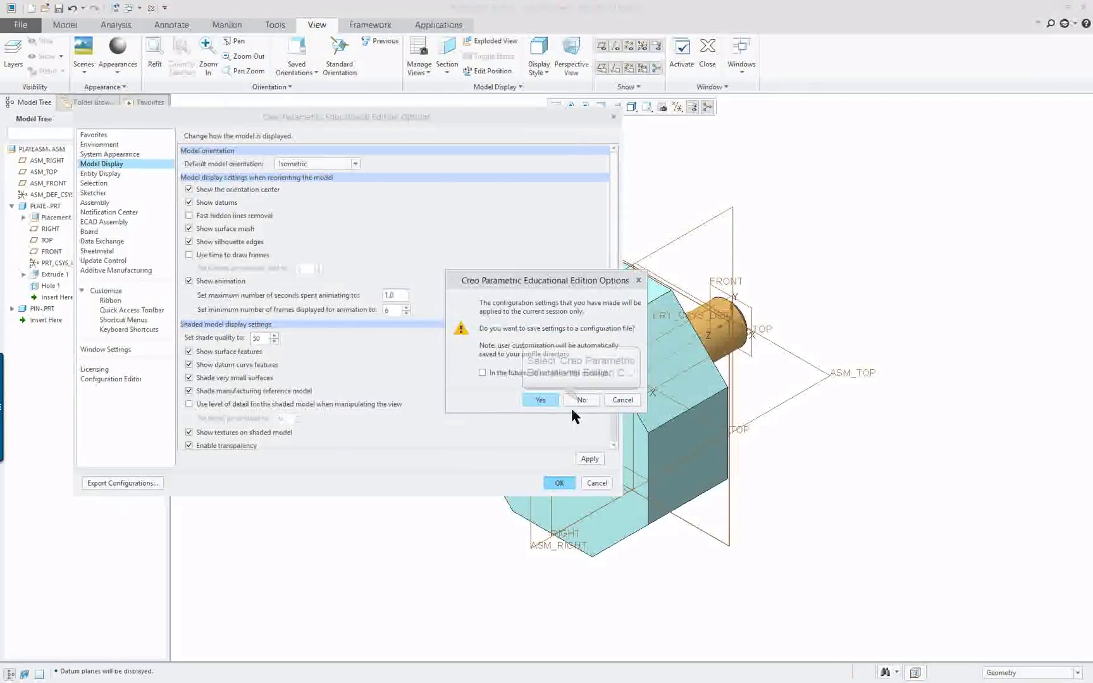
{"action": "left_click", "coordinate": [581, 401]}
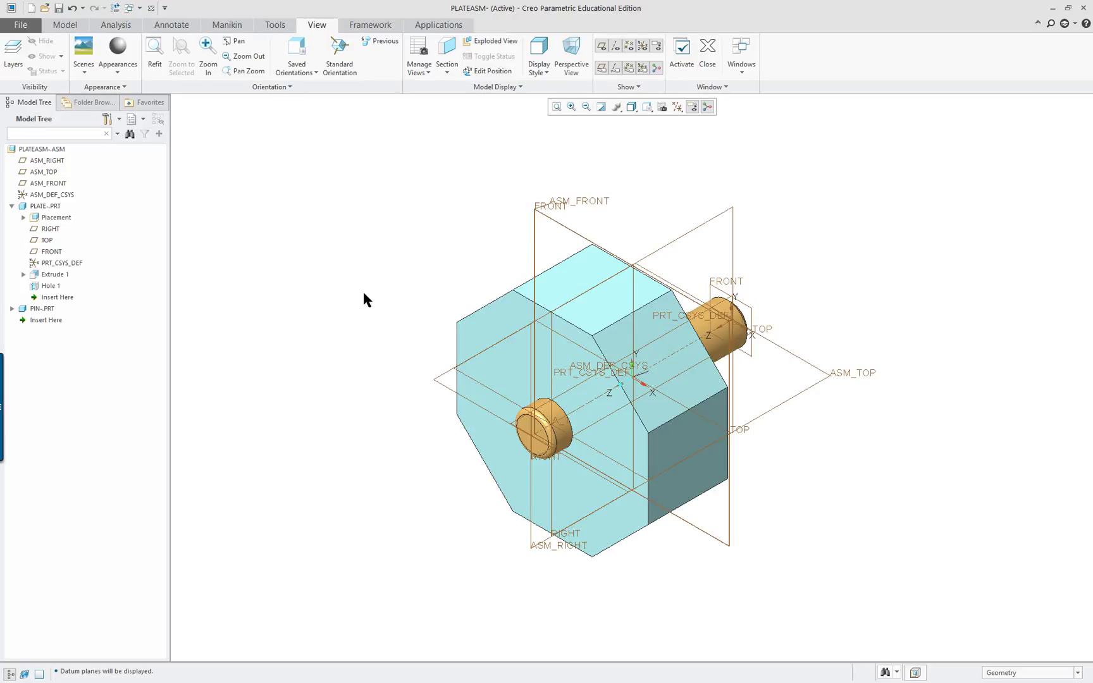
Step: Cycle the assembly through the Ctrl+1 to Ctrl+6 display styles, finishing on Wireframe
{"action": "key", "text": "ctrl+1"}
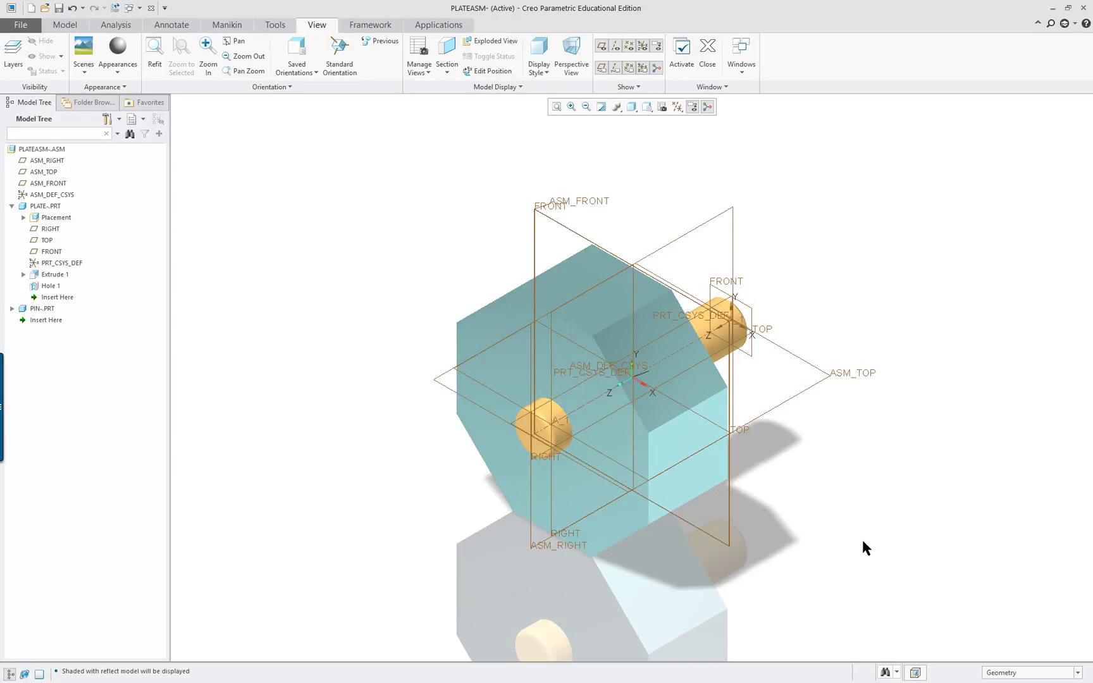
{"action": "key", "text": "ctrl+2"}
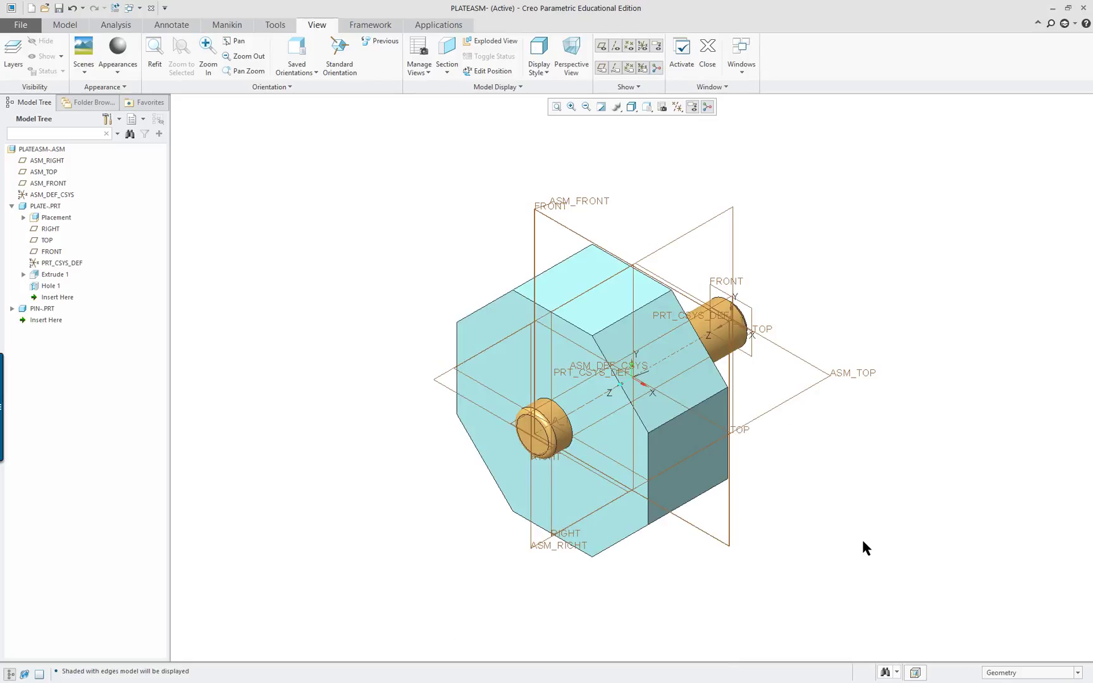
{"action": "key", "text": "ctrl+3"}
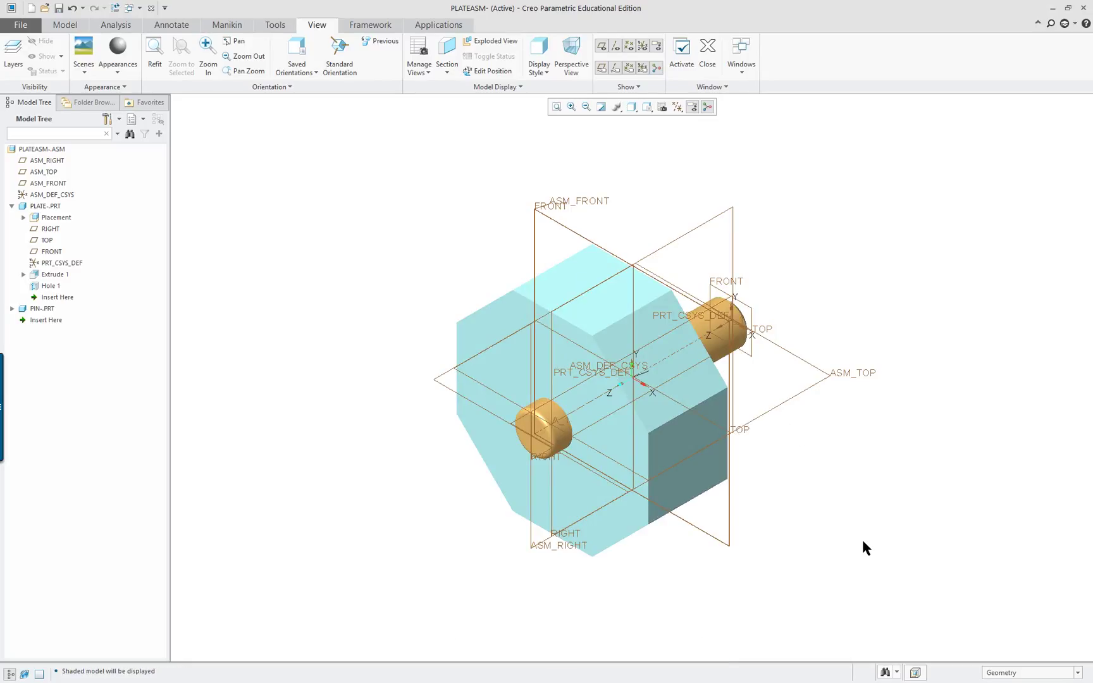
{"action": "key", "text": "ctrl+4"}
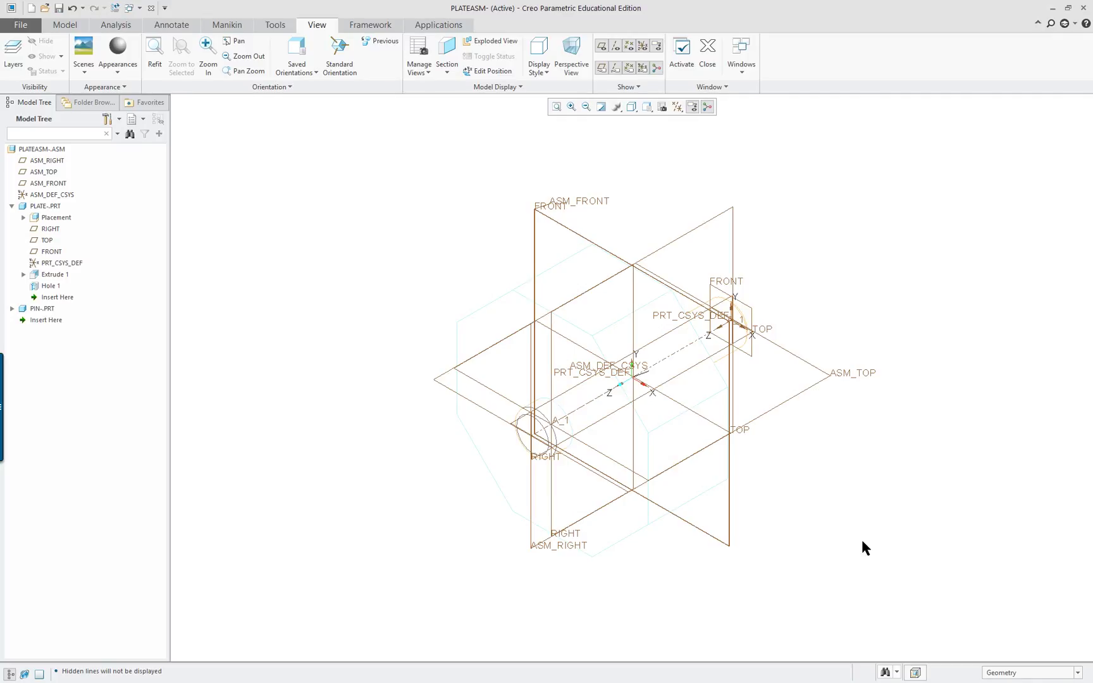
{"action": "key", "text": "ctrl+5"}
{"action": "key", "text": "ctrl+2"}
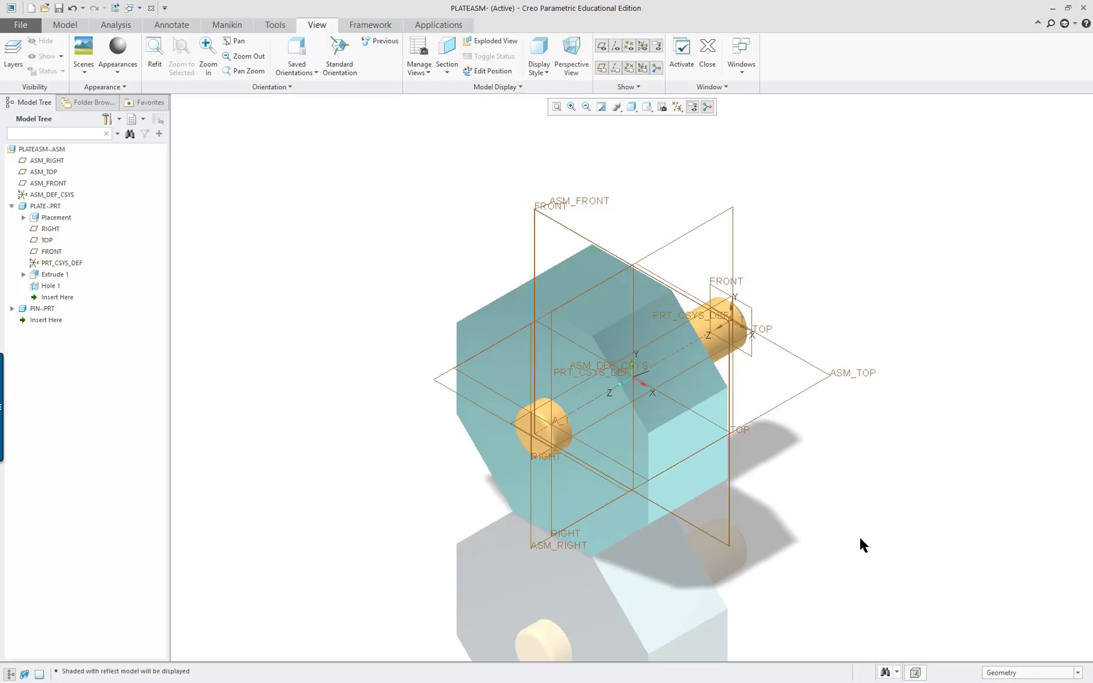
{"action": "key", "text": "ctrl+4"}
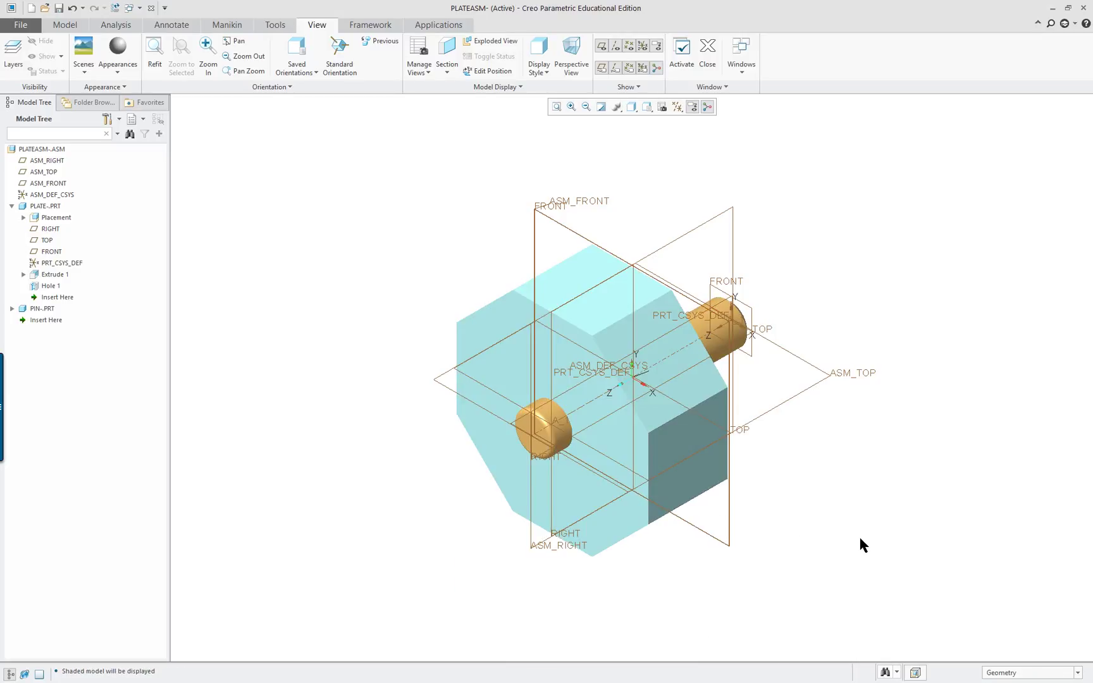
{"action": "key", "text": "ctrl+5"}
{"action": "key", "text": "ctrl+6"}
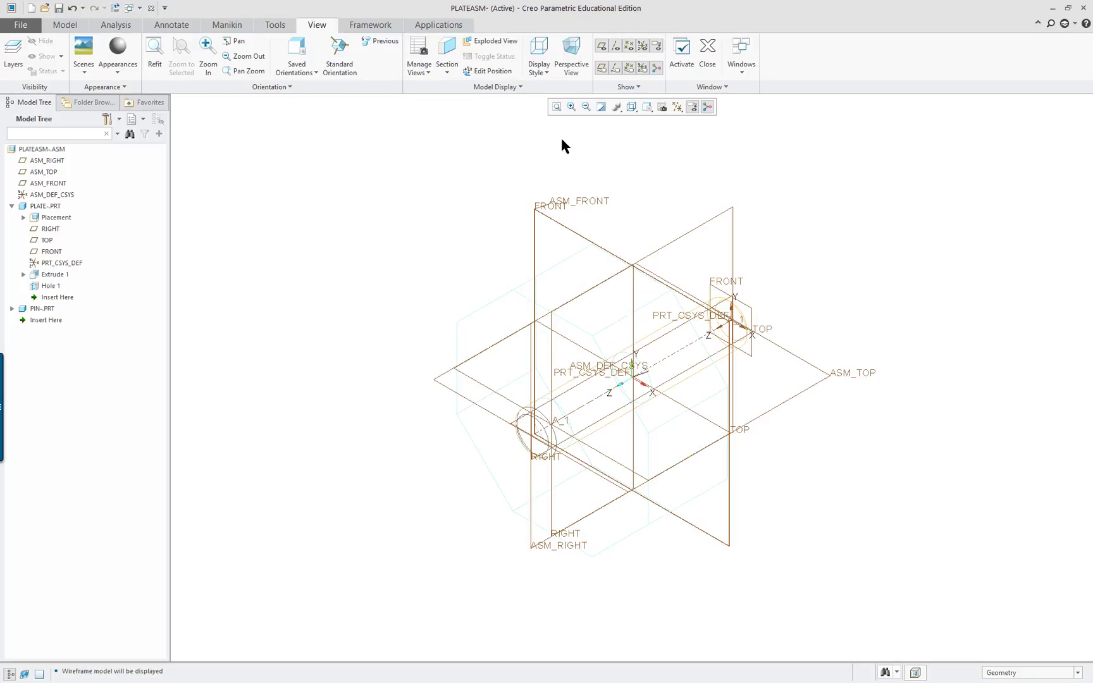
Step: Set the display style to Shading With Reflections from the graphics toolbar list
{"action": "left_click", "coordinate": [632, 106]}
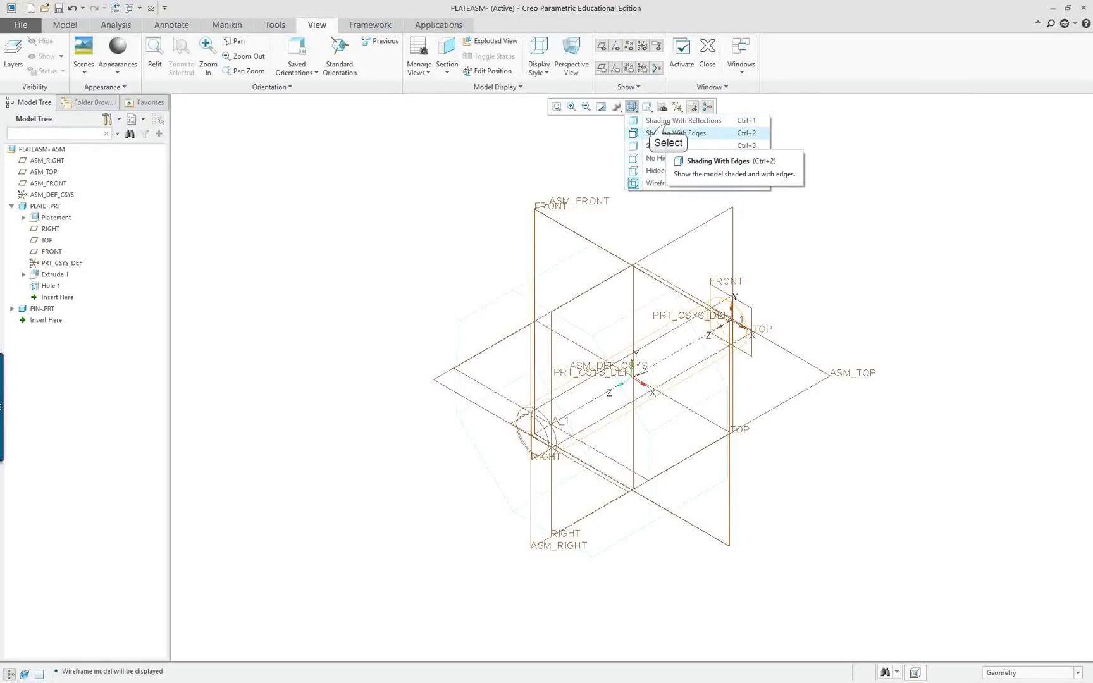
{"action": "left_click", "coordinate": [667, 123]}
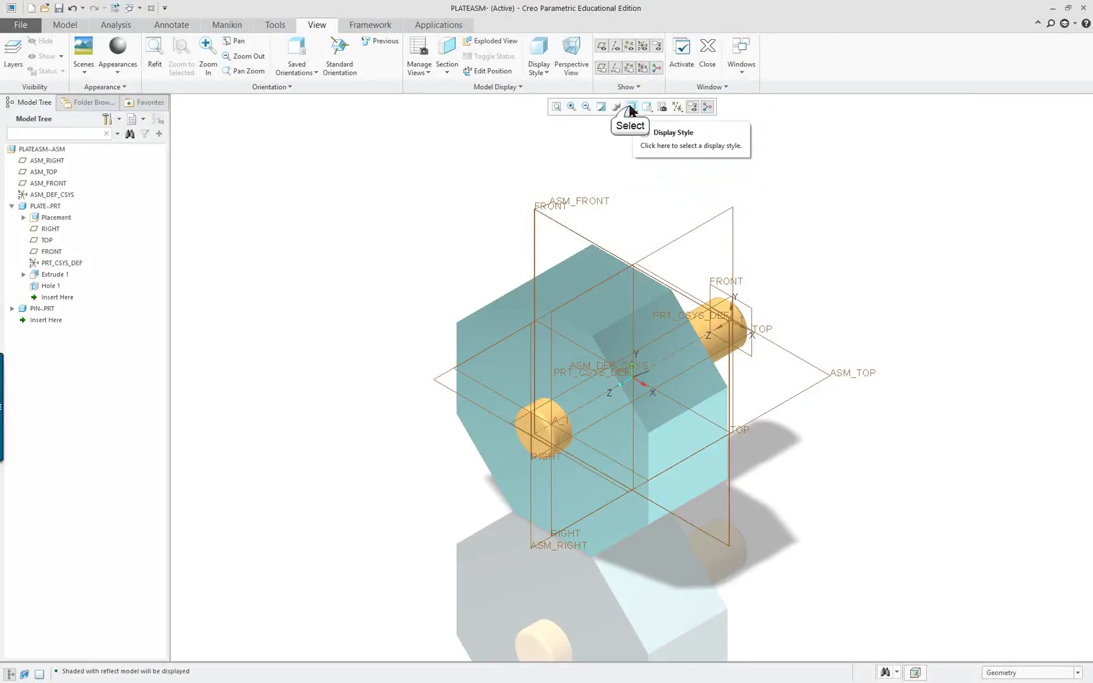
{"action": "left_click", "coordinate": [632, 106]}
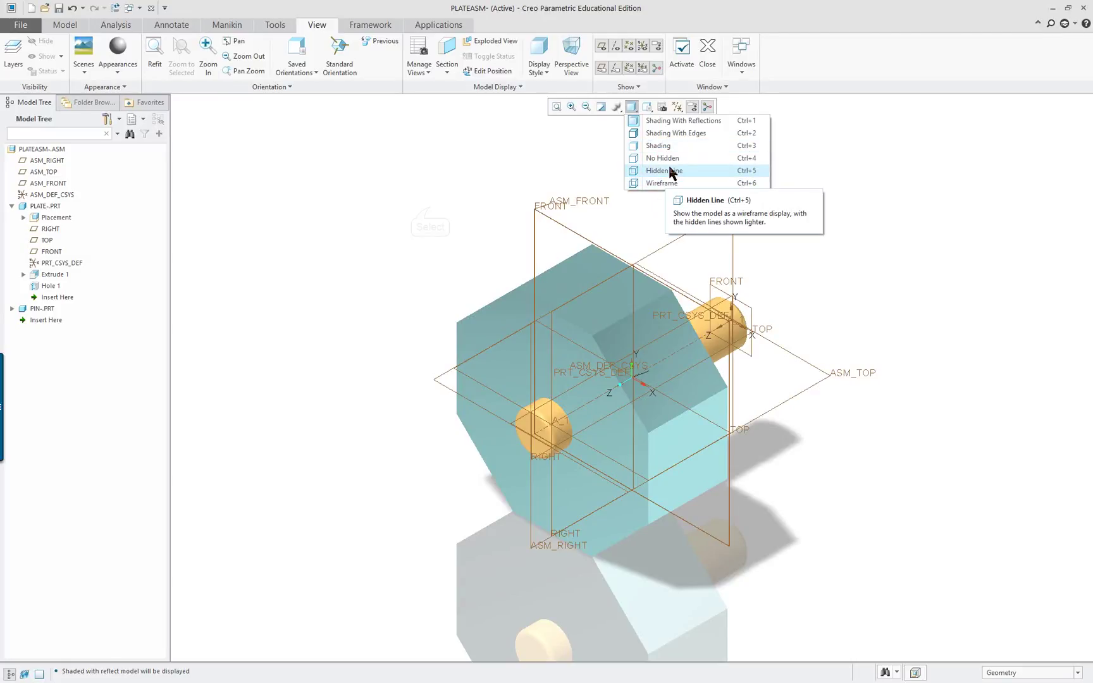
{"action": "left_click", "coordinate": [473, 222]}
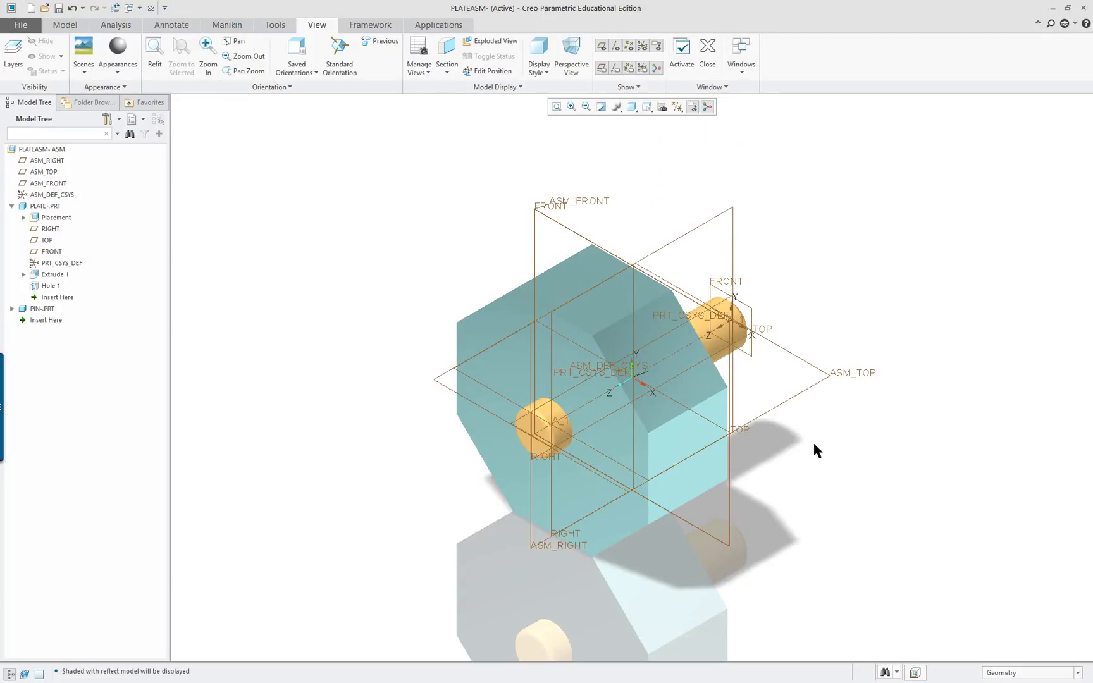
Step: Zoom out and hide the datum planes and their labels
{"action": "scroll", "coordinate": [816, 439], "scroll_direction": "down", "scroll_amount": 2}
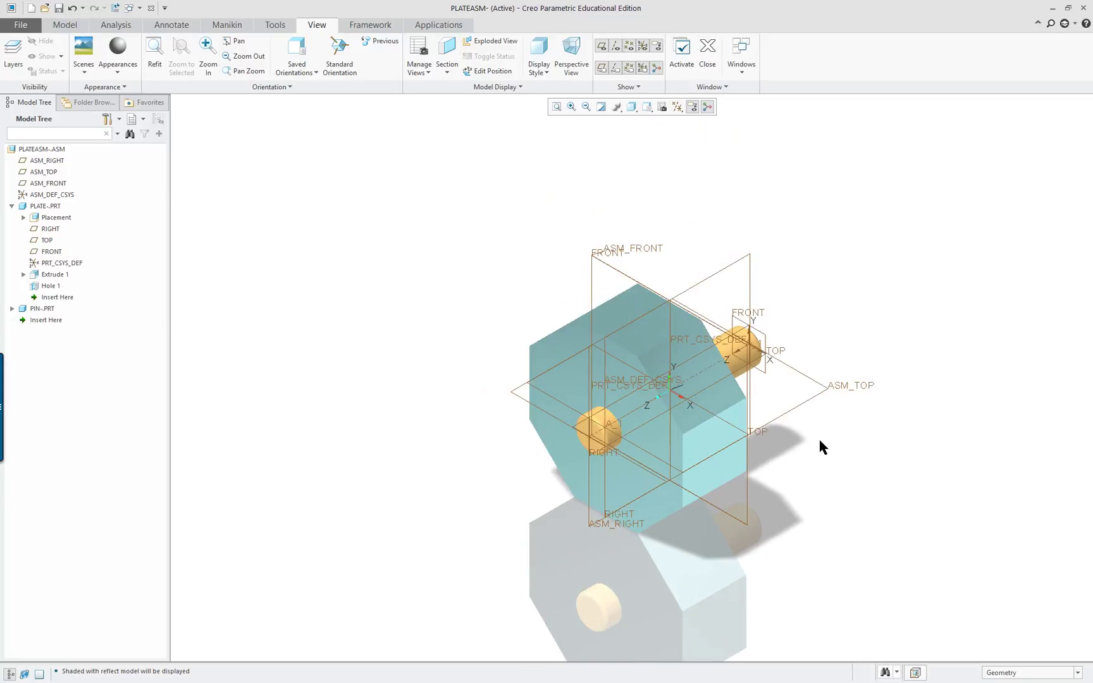
{"action": "left_click", "coordinate": [497, 87]}
{"action": "left_click", "coordinate": [468, 128]}
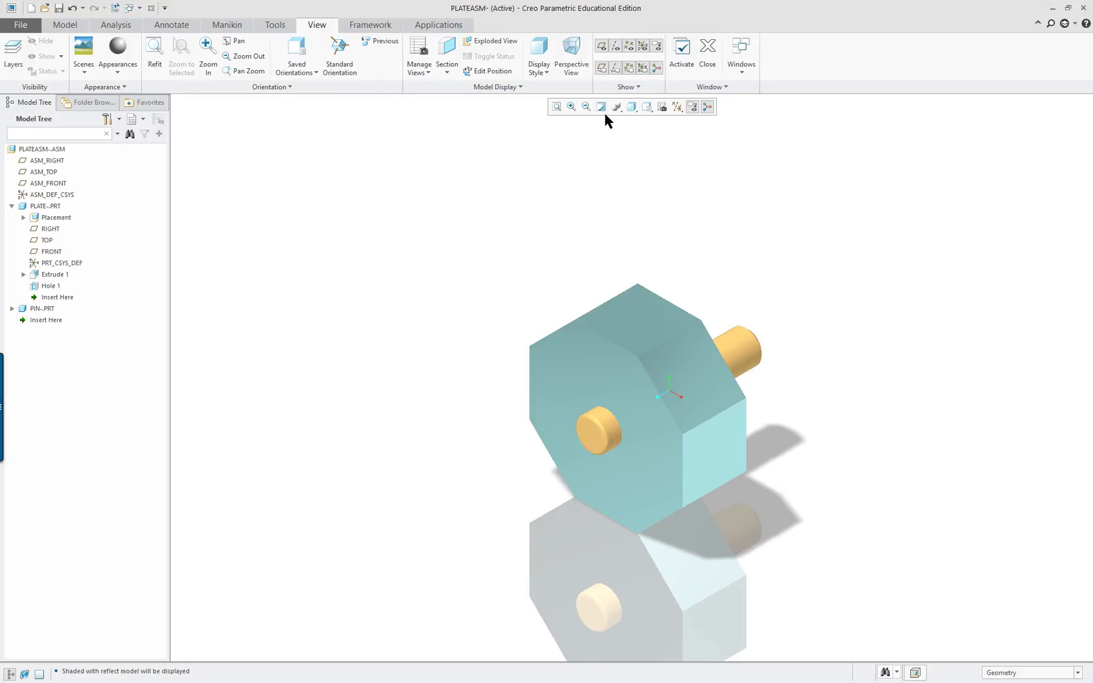
Step: Refit and pan the assembly, then cycle display styles ending on Shading With Edges (Ctrl+2)
{"action": "left_click", "coordinate": [558, 109]}
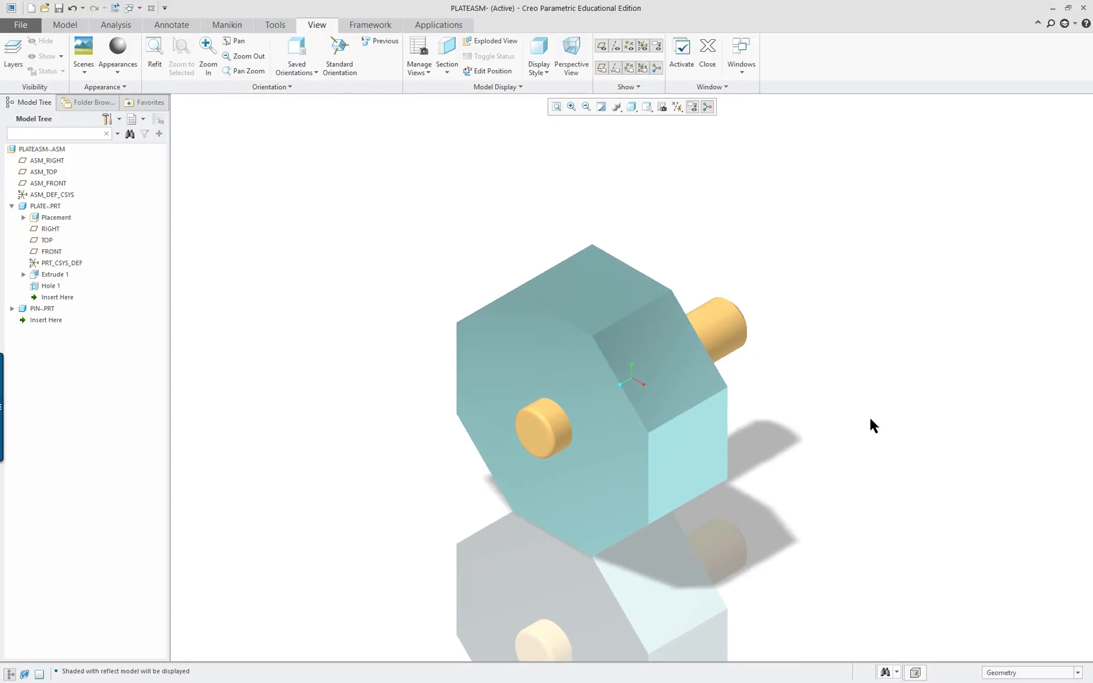
{"action": "middle_click_drag", "start_coordinate": [871, 429], "coordinate": [788, 358], "text": "shift"}
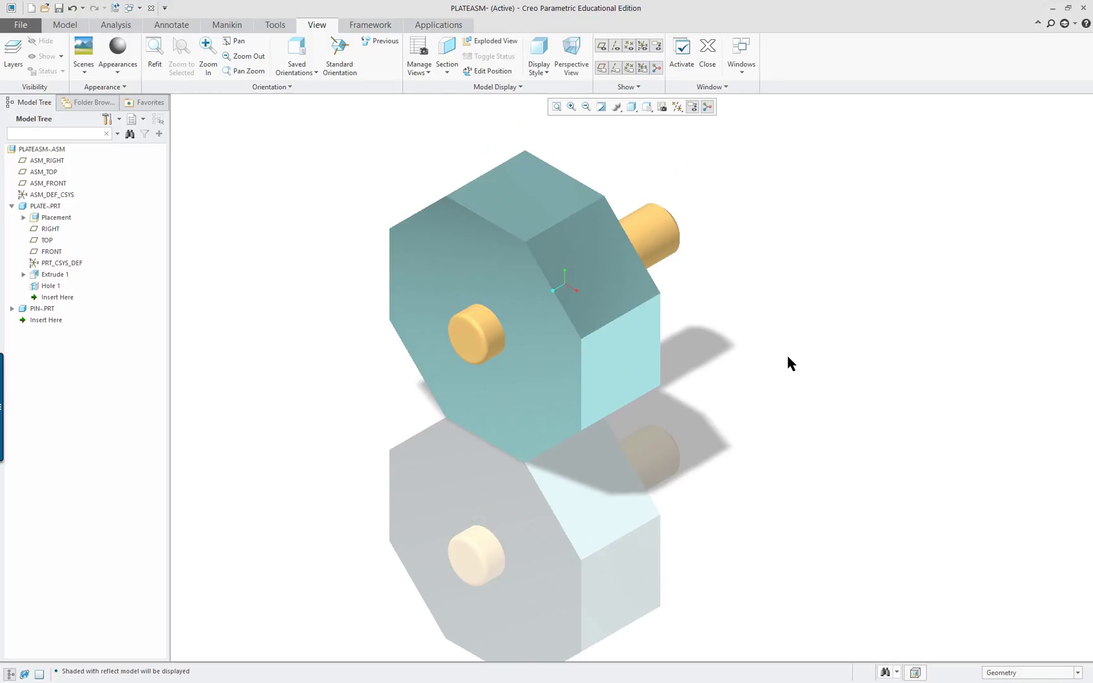
{"action": "key", "text": "ctrl+3"}
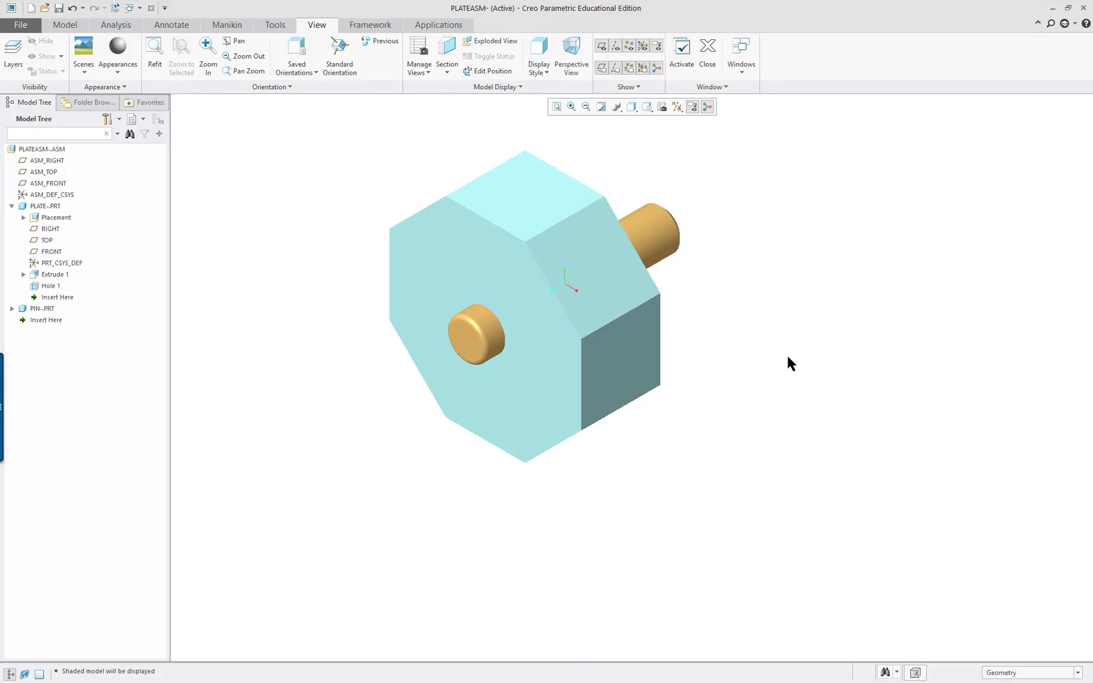
{"action": "key", "text": "ctrl+5"}
{"action": "key", "text": "ctrl+1"}
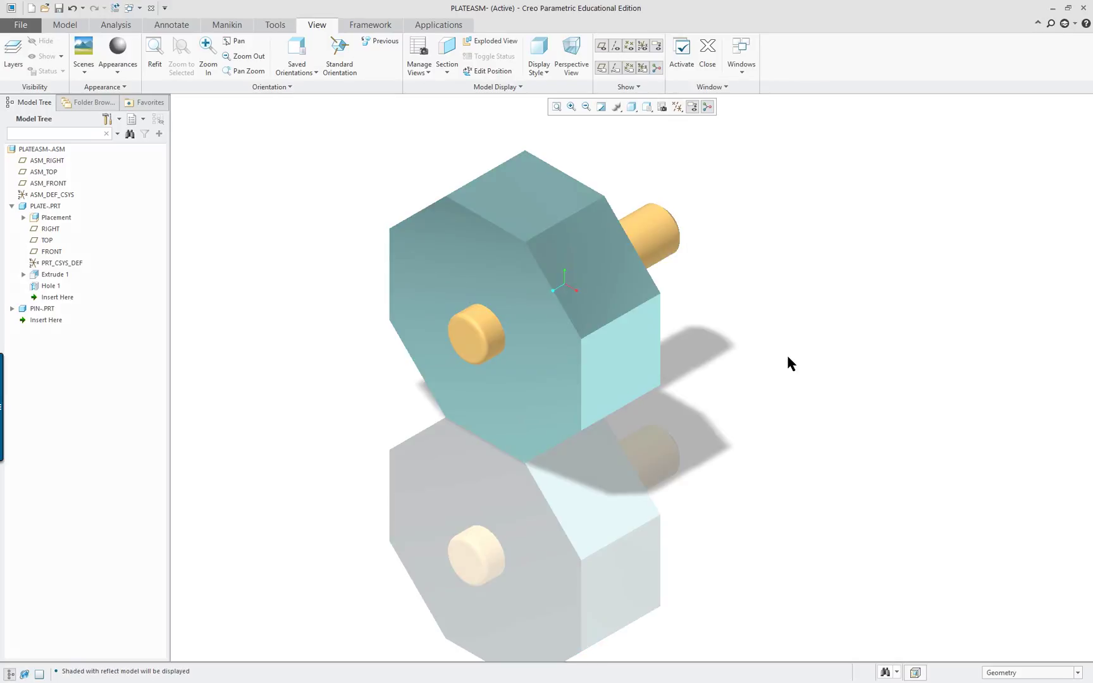
{"action": "key", "text": "ctrl+4"}
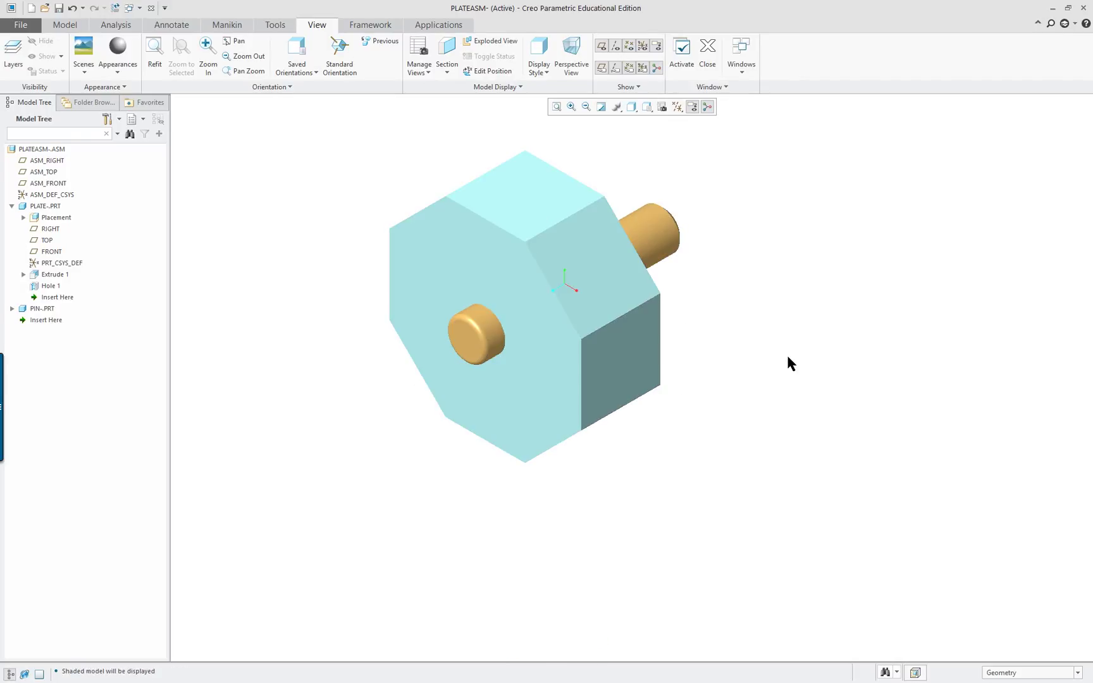
{"action": "key", "text": "ctrl+6"}
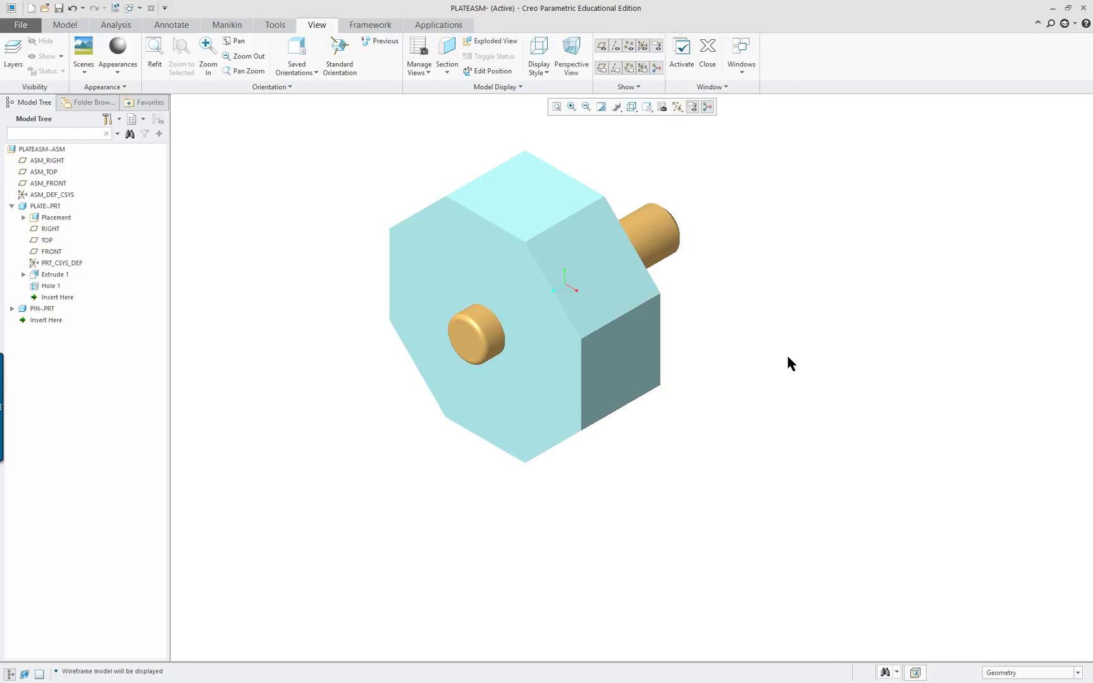
{"action": "key", "text": "ctrl+1"}
{"action": "key", "text": "ctrl+2"}
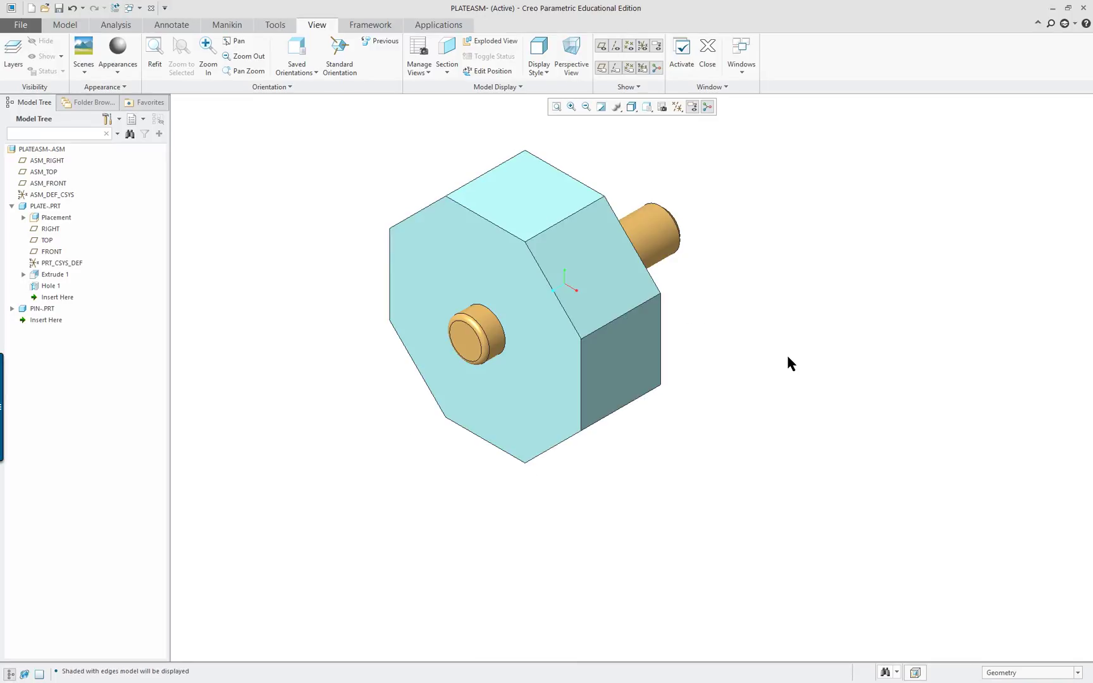